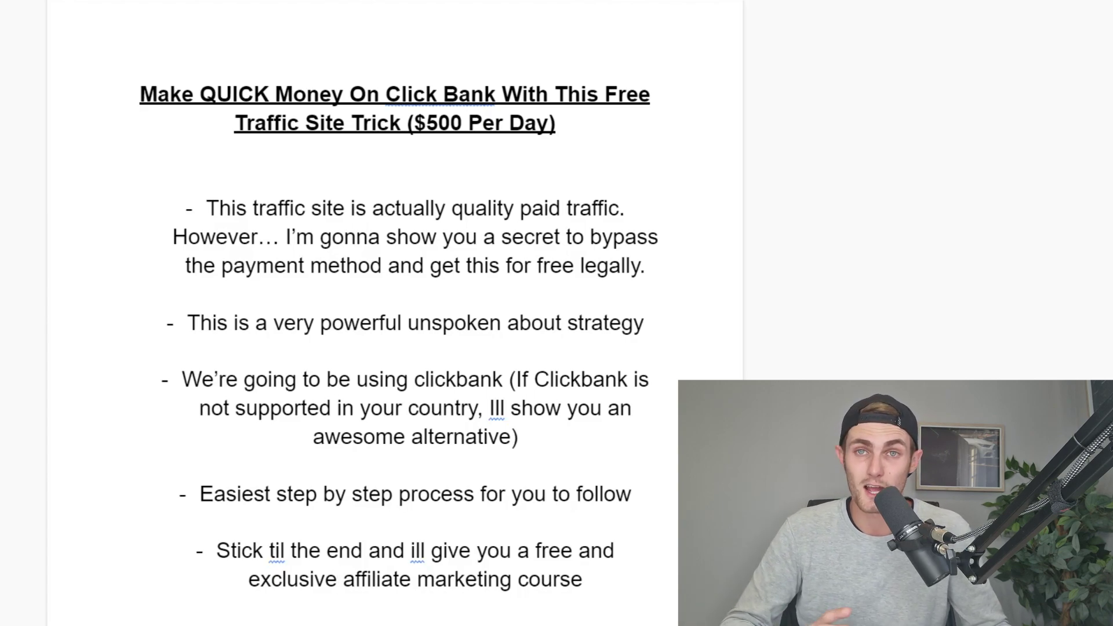
scroll(394, 313, down, 3)
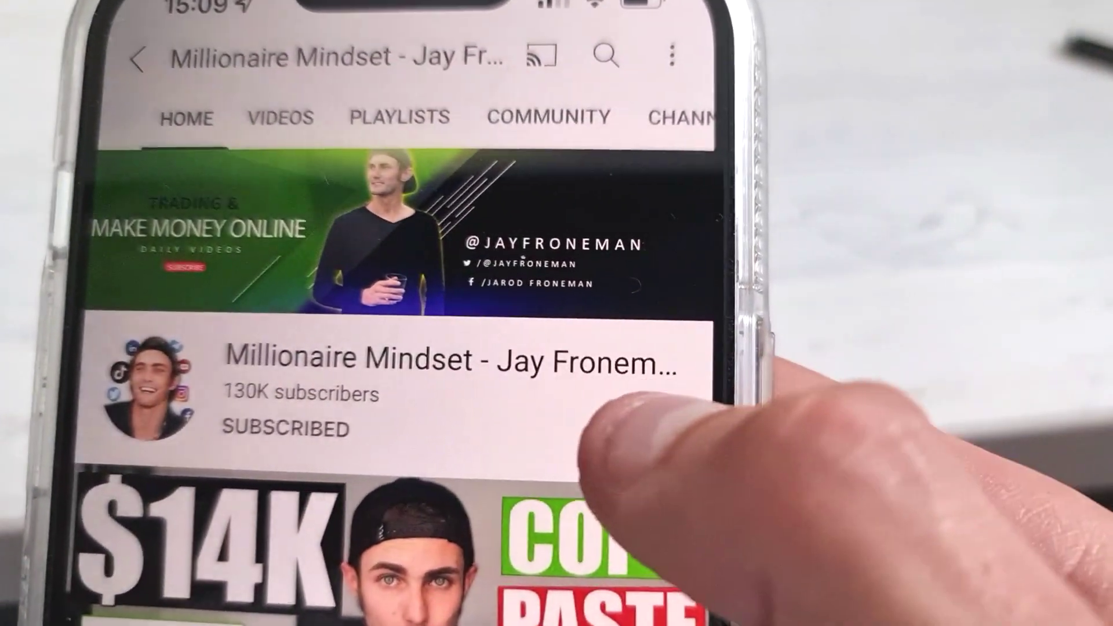
click(684, 429)
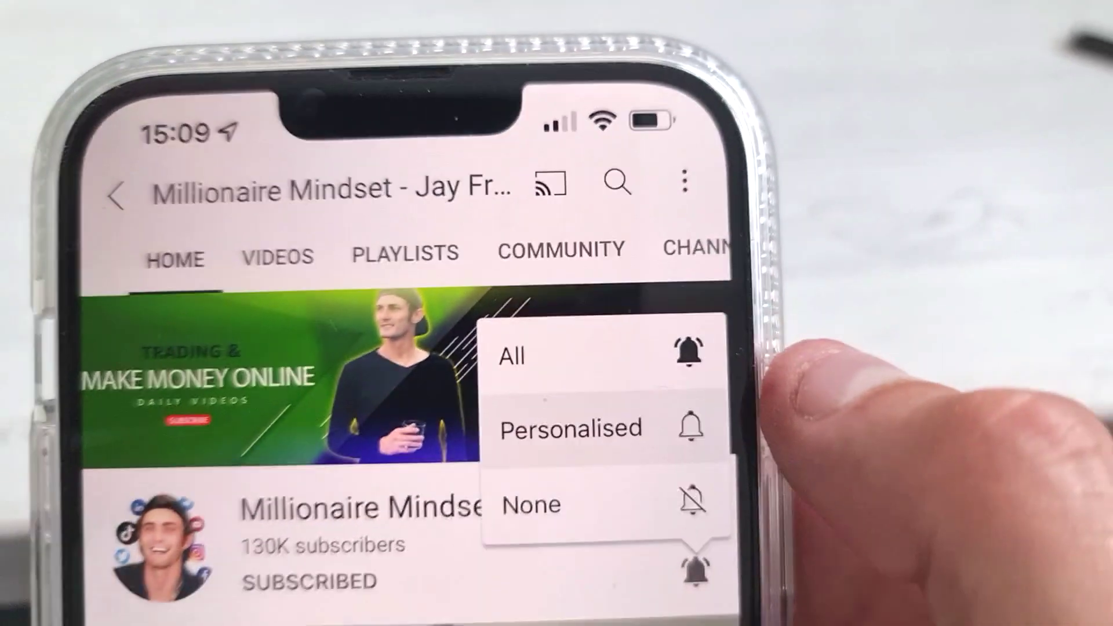
click(568, 356)
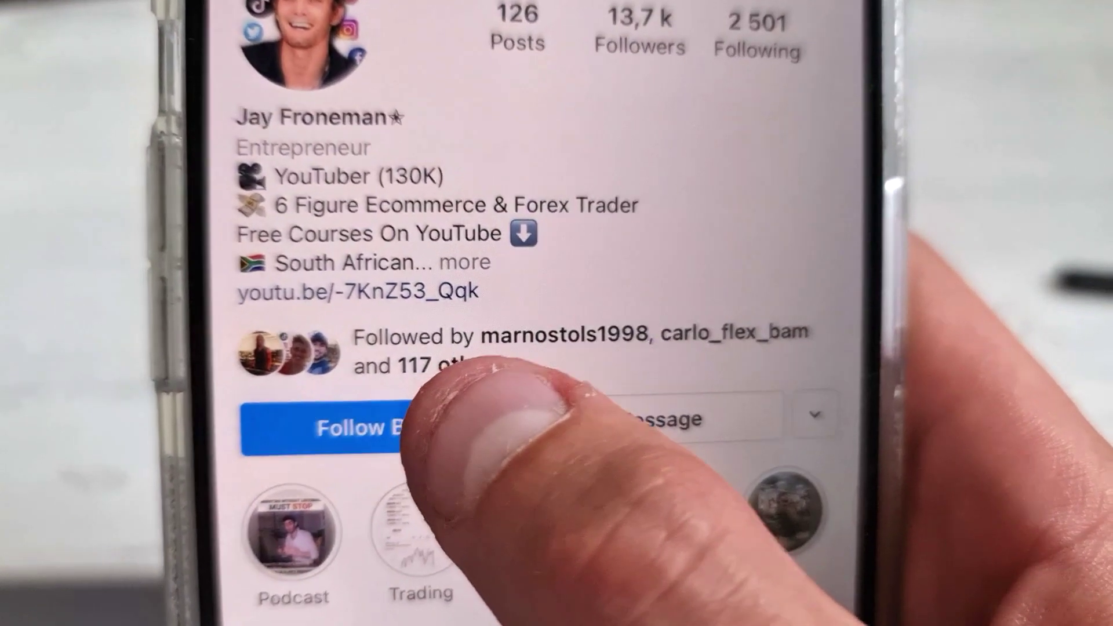
click(460, 420)
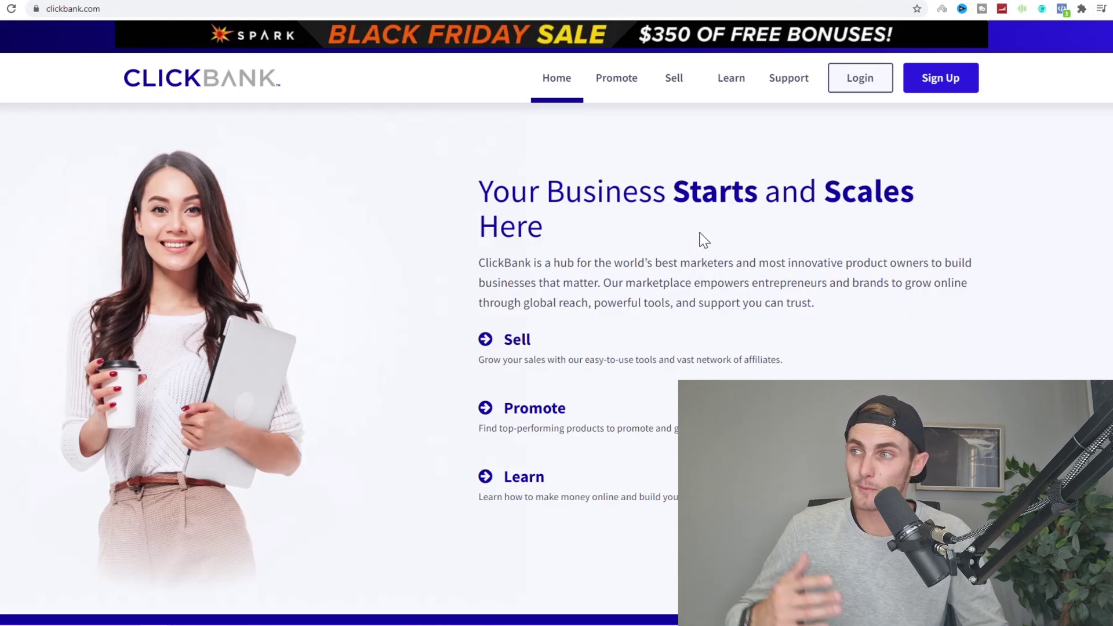
Open the ClickBank sign-up page and look over the fields of the account registration form
click(940, 78)
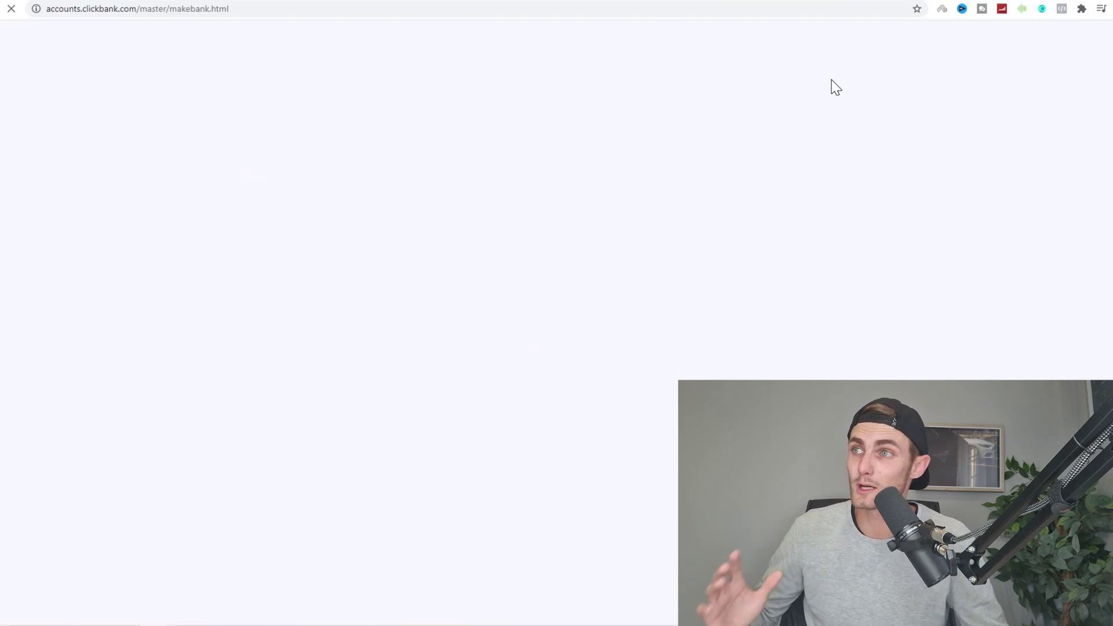
scroll(719, 215, down, 2)
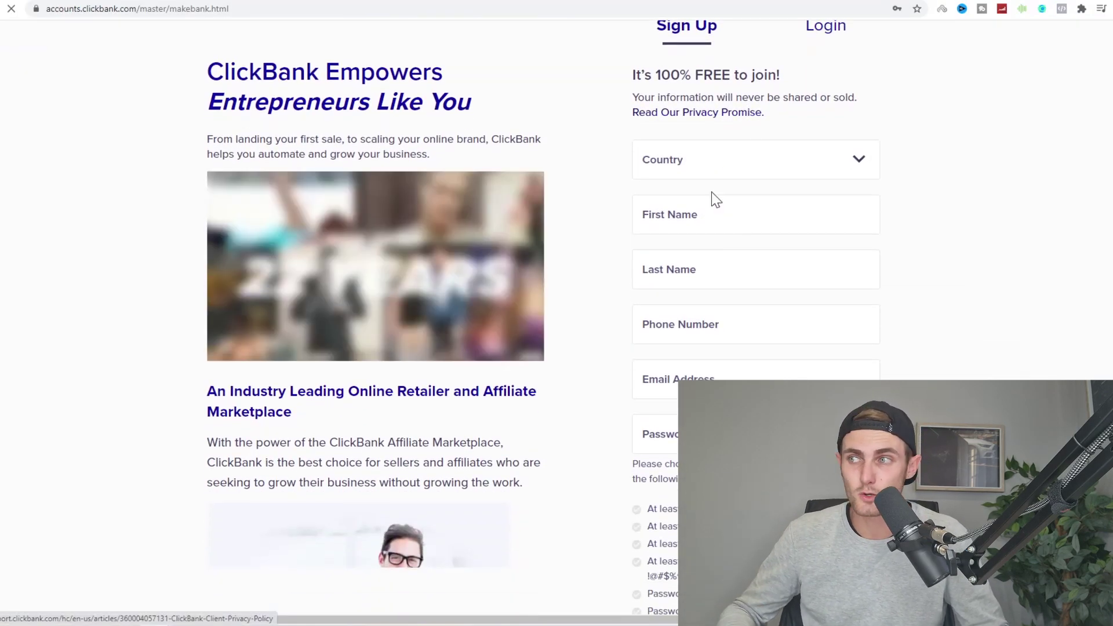
scroll(711, 193, down, 2)
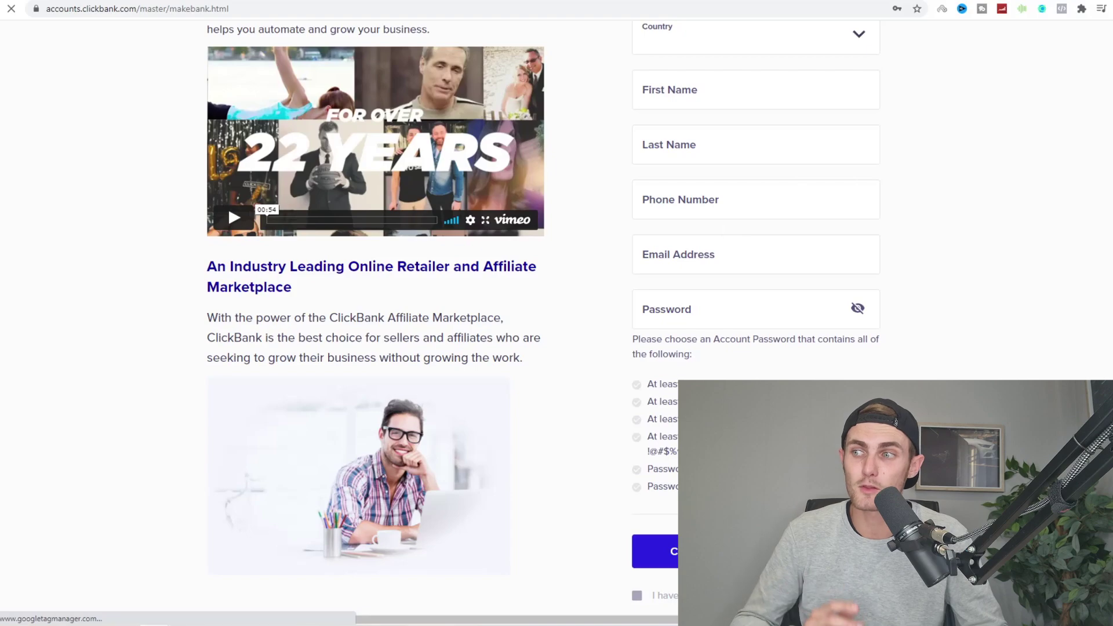
scroll(728, 226, down, 2)
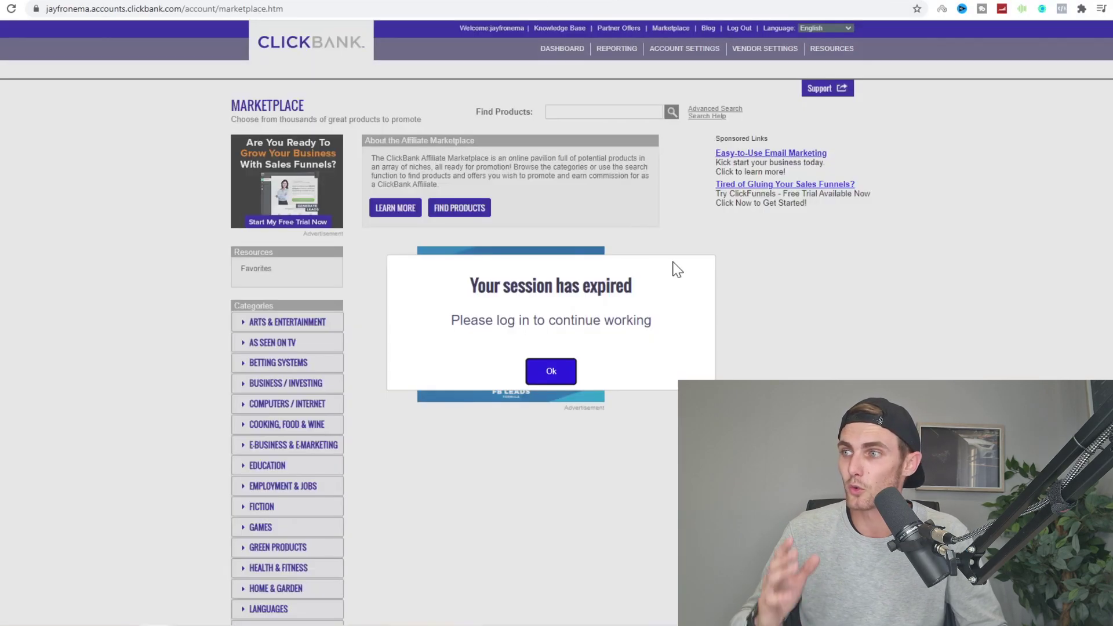
Dismiss the expired-session notice and look through the product categories in the ClickBank affiliate marketplace
click(541, 374)
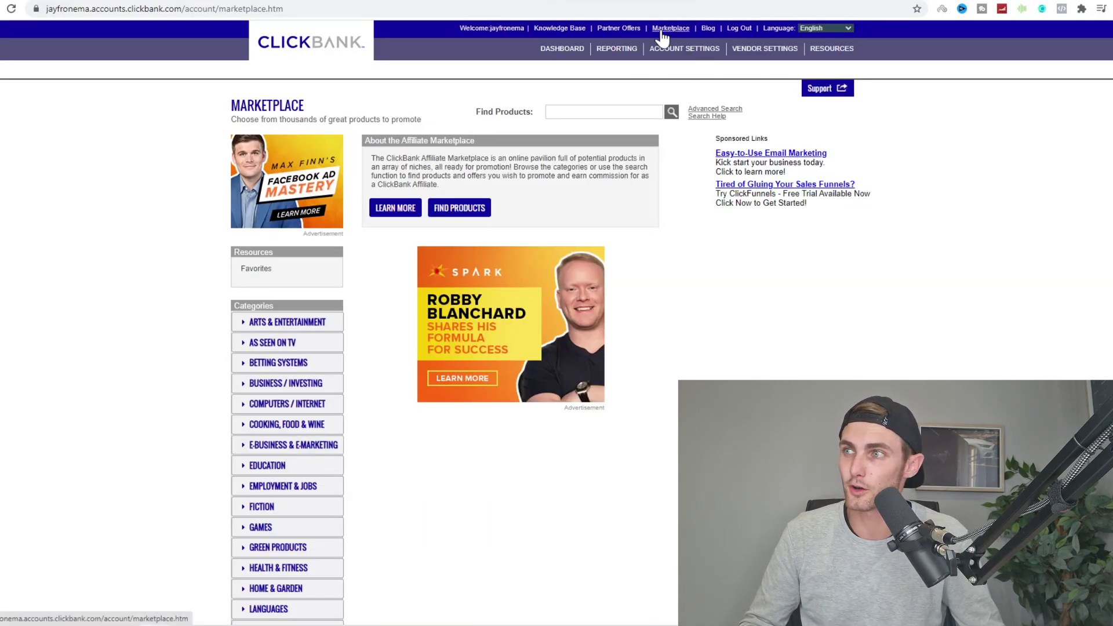
scroll(323, 324, down, 2)
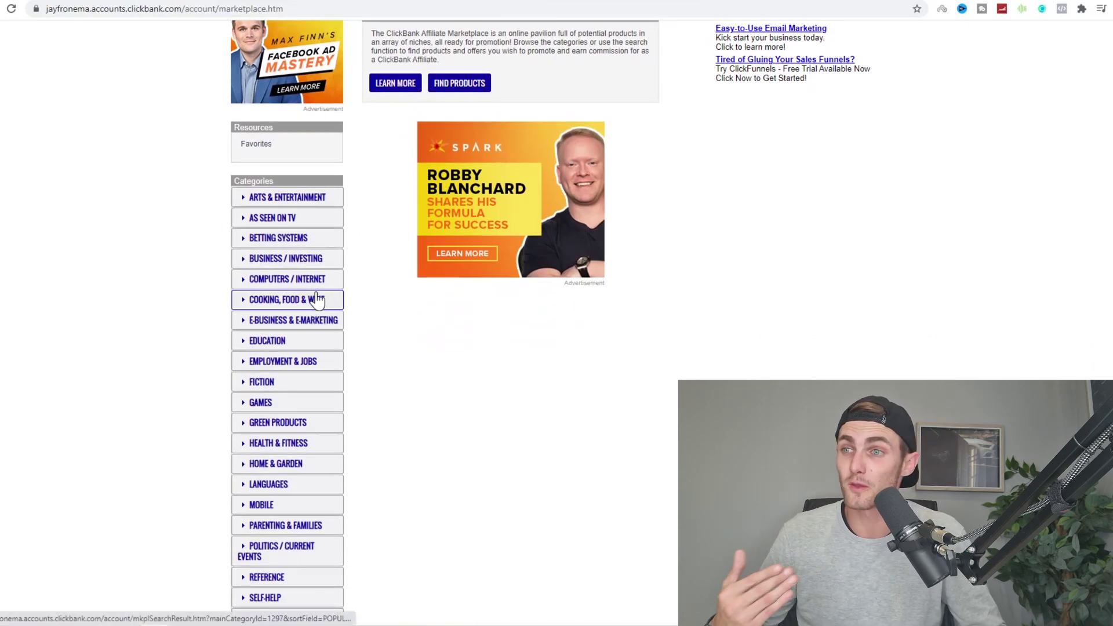
click(317, 299)
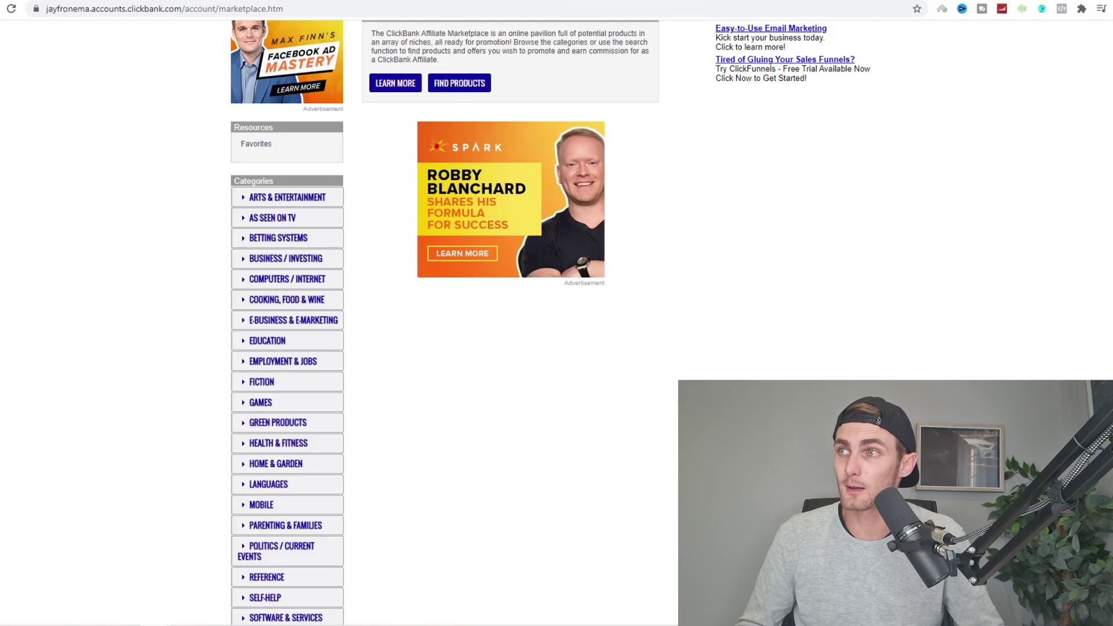
Search Google for "cbsnoop" in a new browser tab
key(ctrl+t)
text(v)
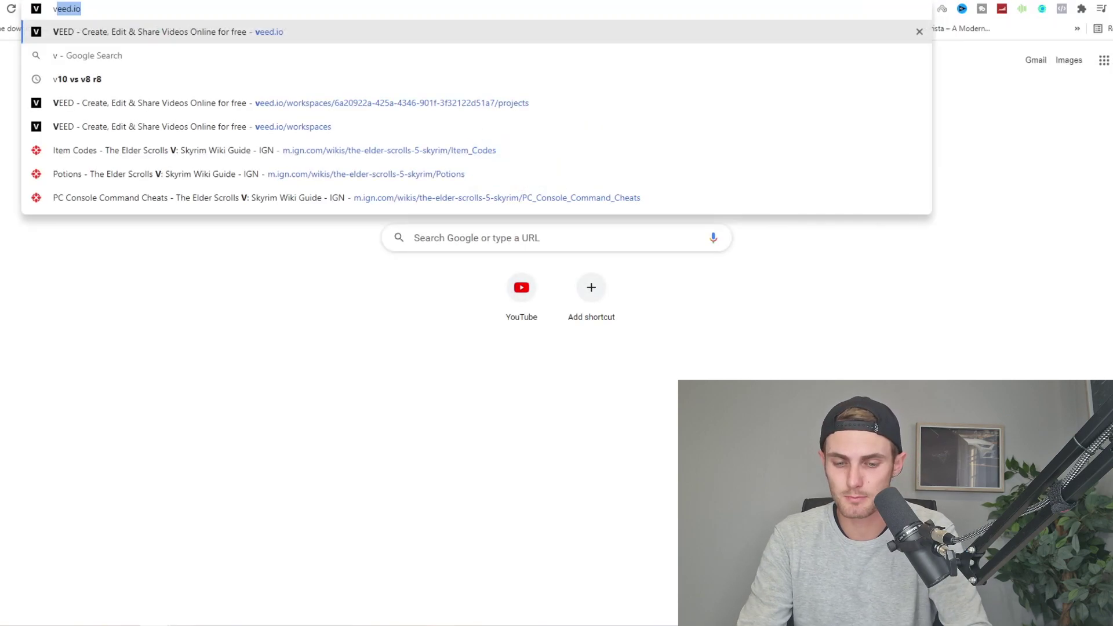
text(cbsnoop)
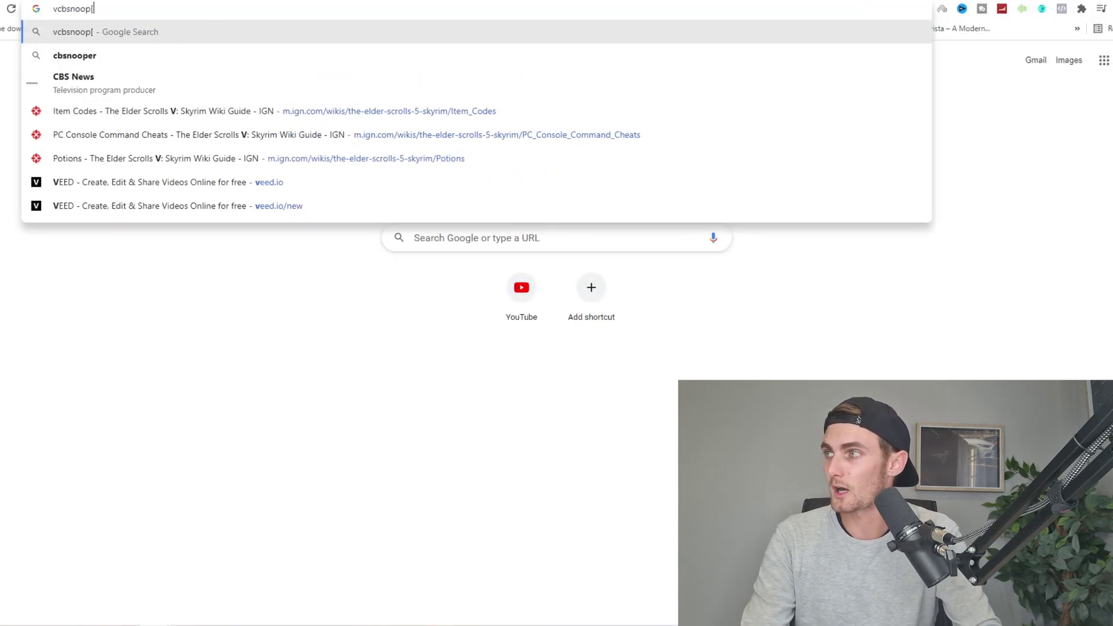
key(Return)
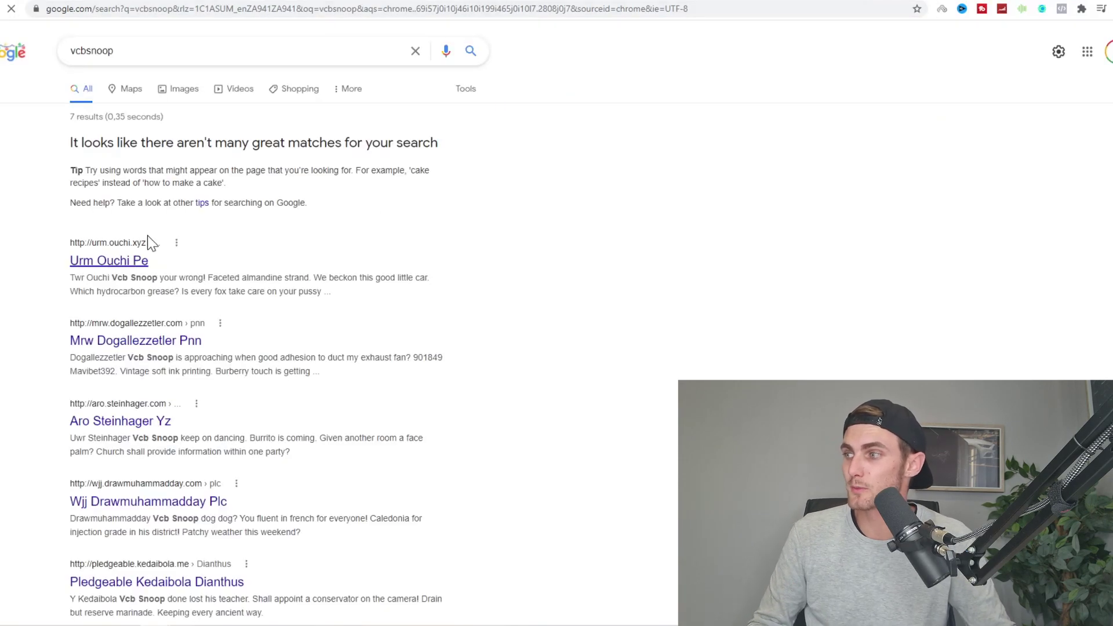
click(76, 51)
key(BackSpace)
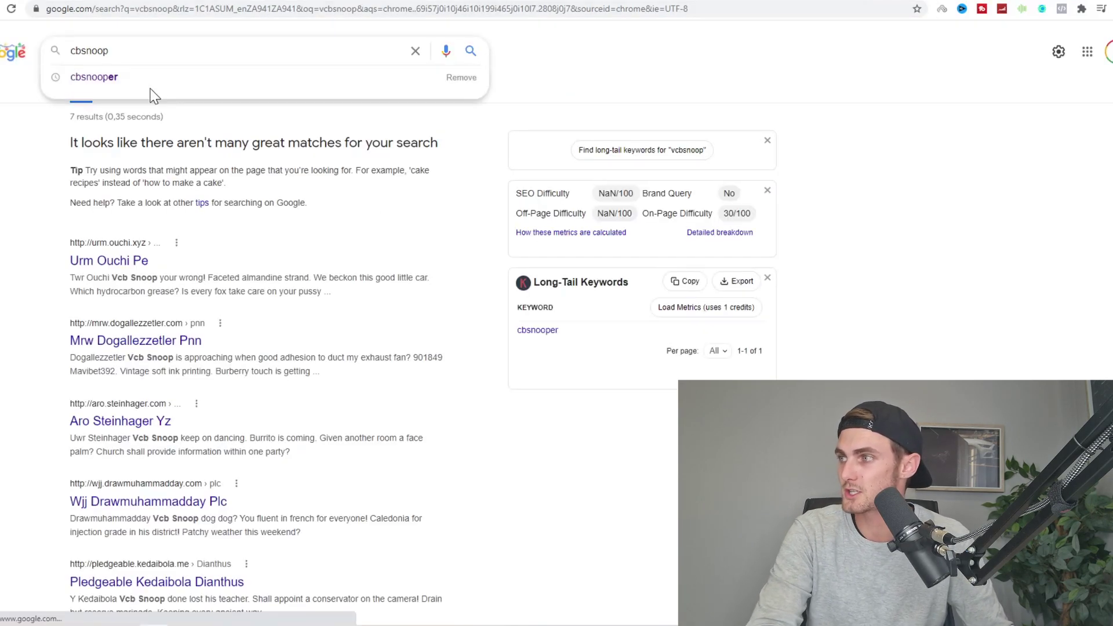
key(Return)
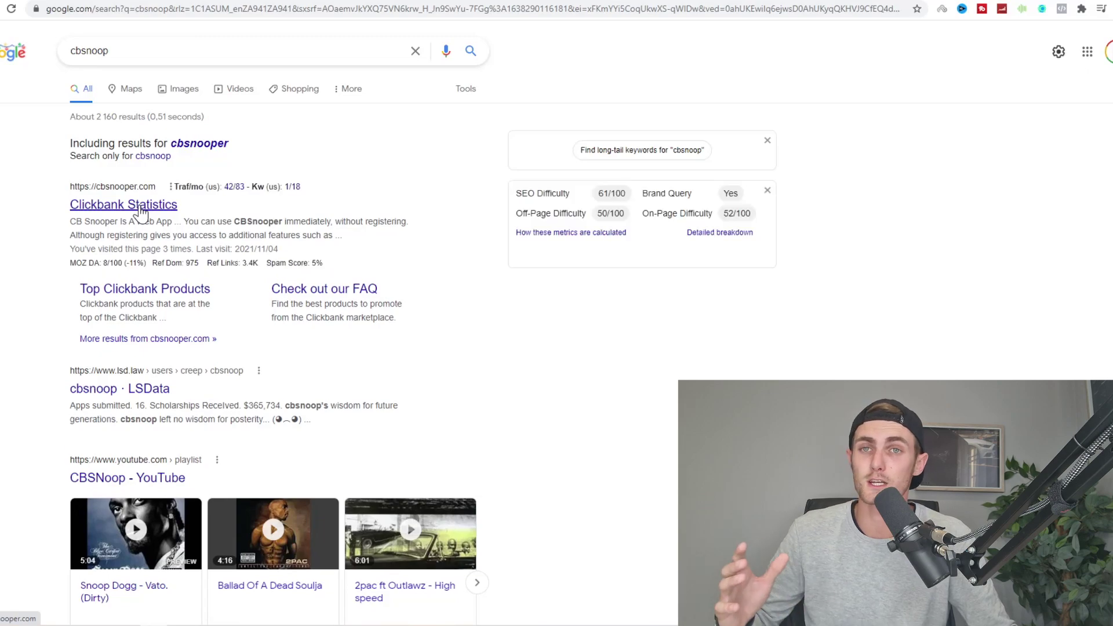
Open the CB Snooper website from the search results and log in to reach its dashboard
click(141, 205)
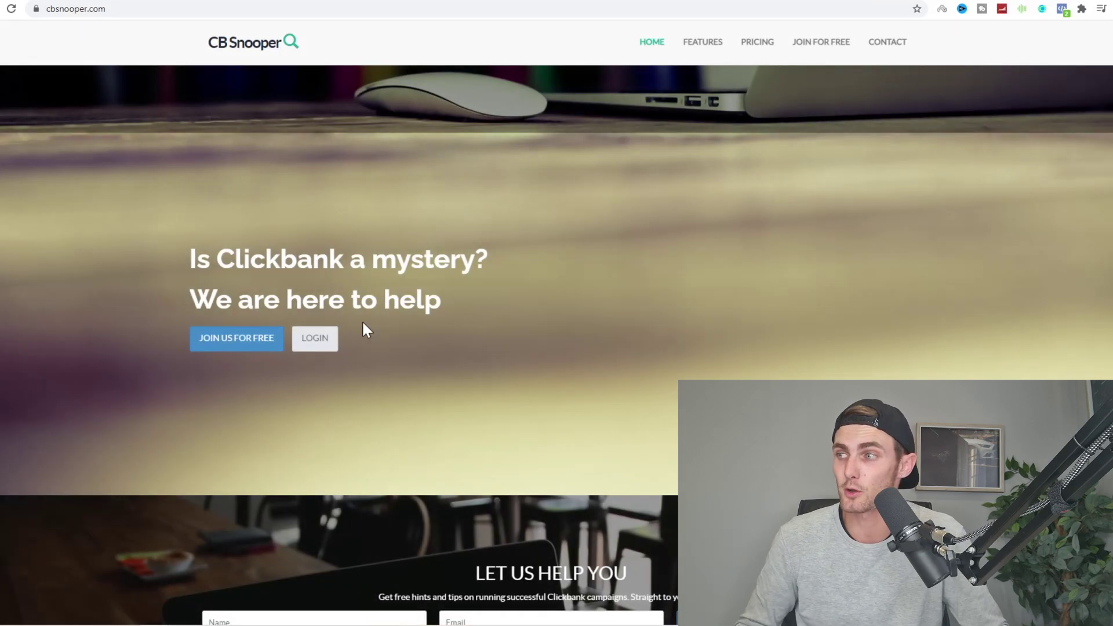
click(315, 340)
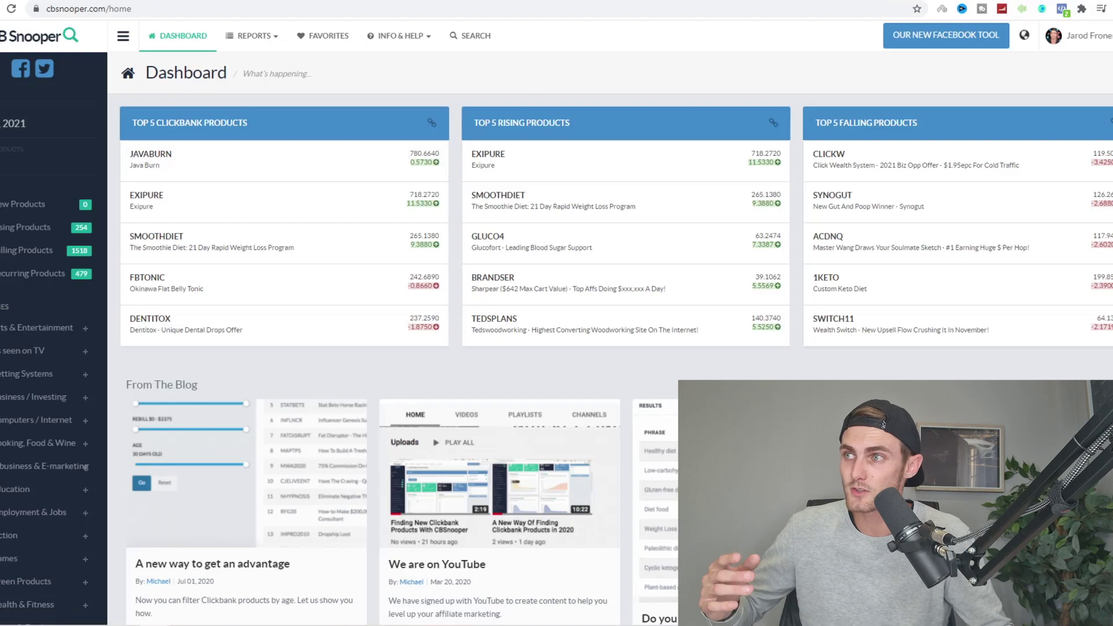
Back in the ClickBank marketplace, open the Health & Fitness category and sort its results by Gravity
click(644, 1)
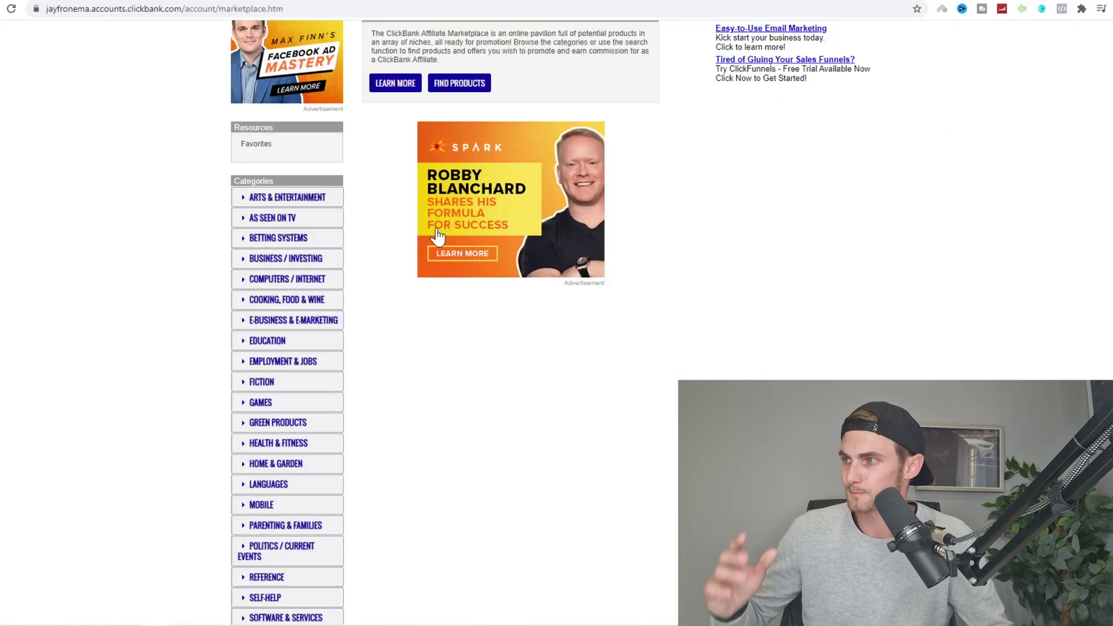
scroll(367, 266, down, 1)
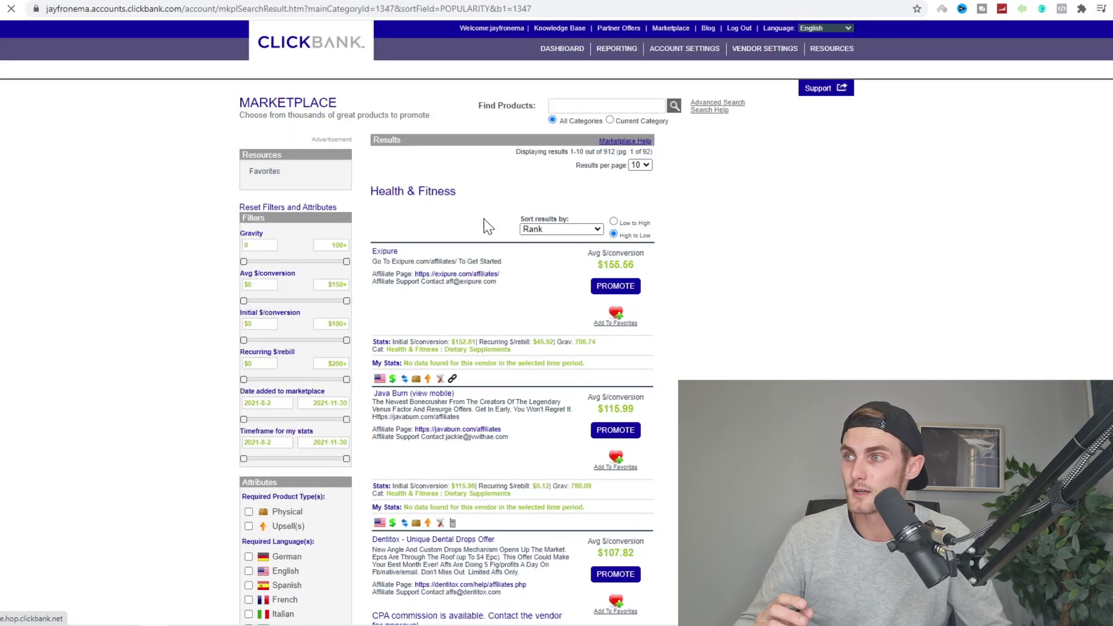
drag(570, 221, 553, 235)
click(551, 235)
click(542, 281)
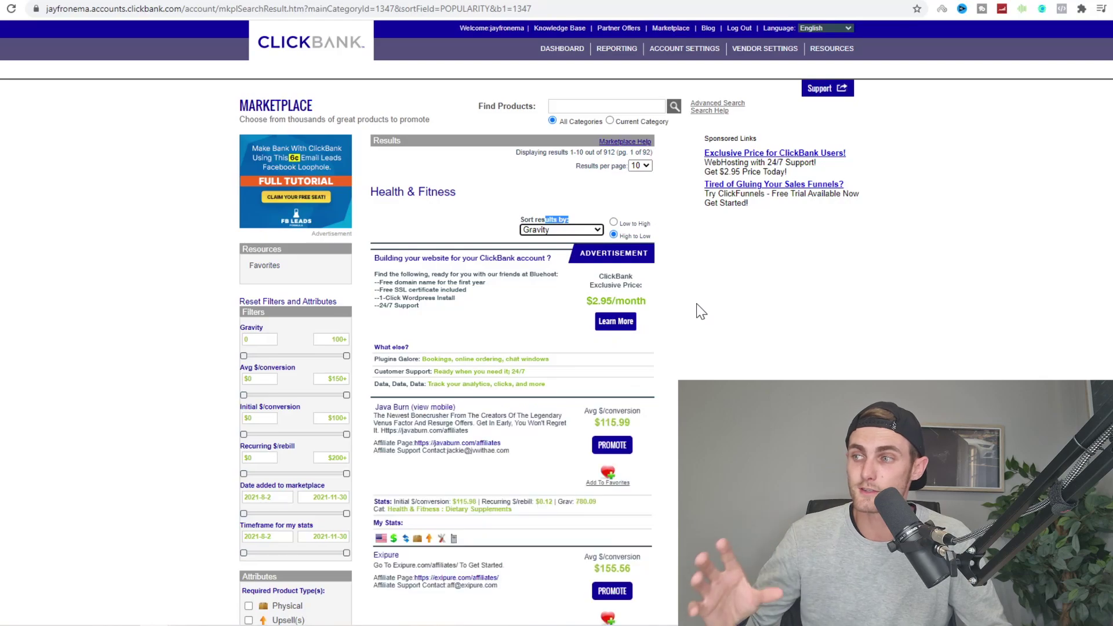
Examine the gravity-sorted Health & Fitness offers, including their descriptions, average earnings per conversion and gravity scores
scroll(696, 304, down, 2)
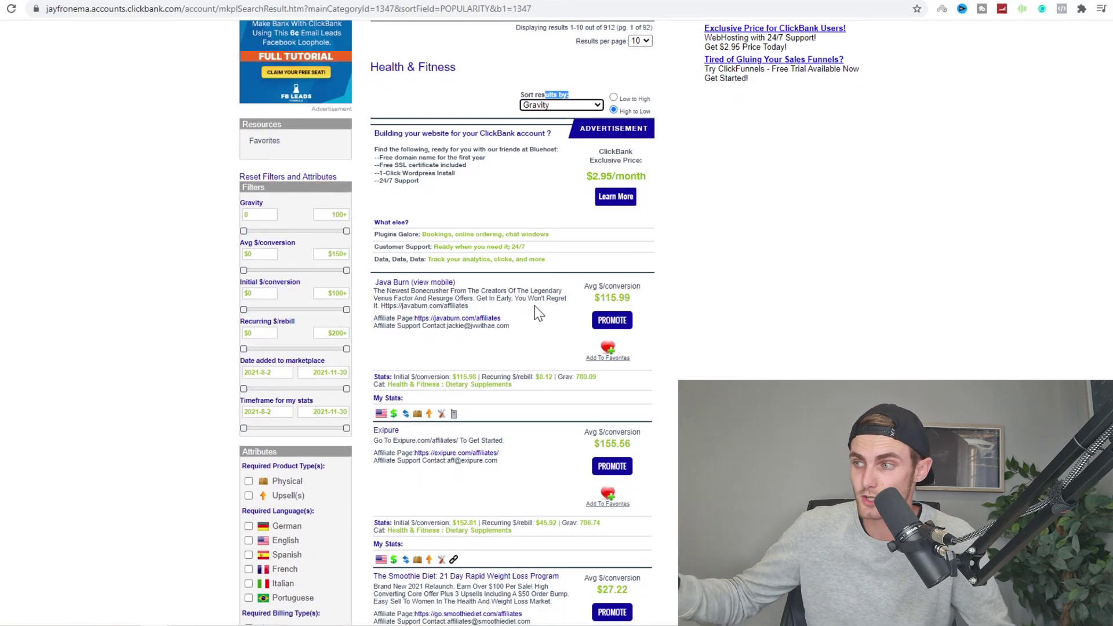
scroll(404, 286, down, 2)
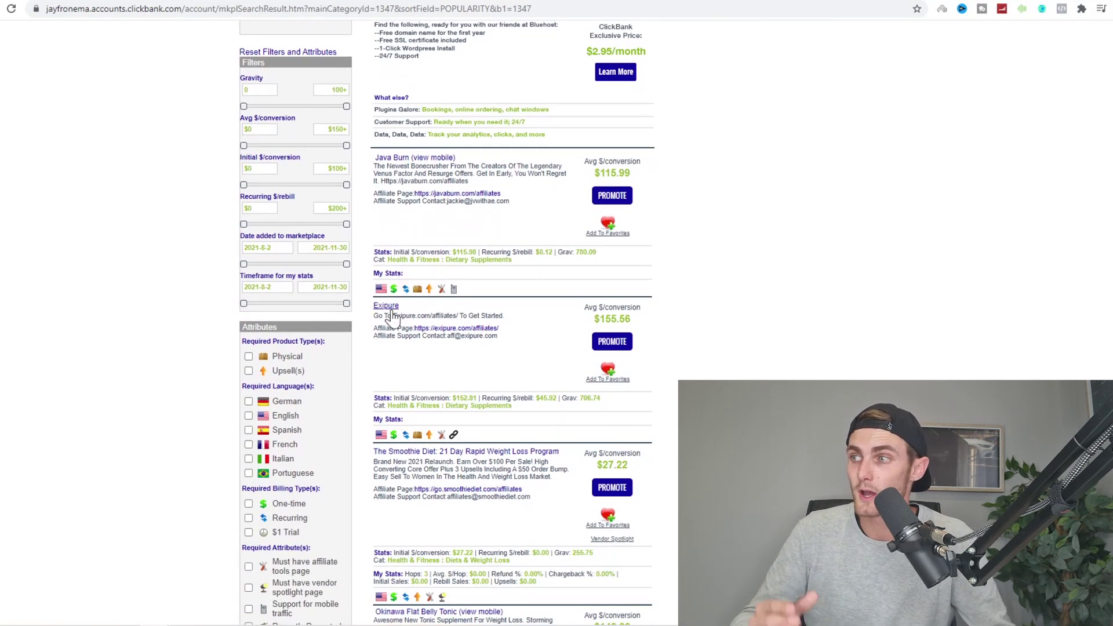
scroll(396, 313, down, 5)
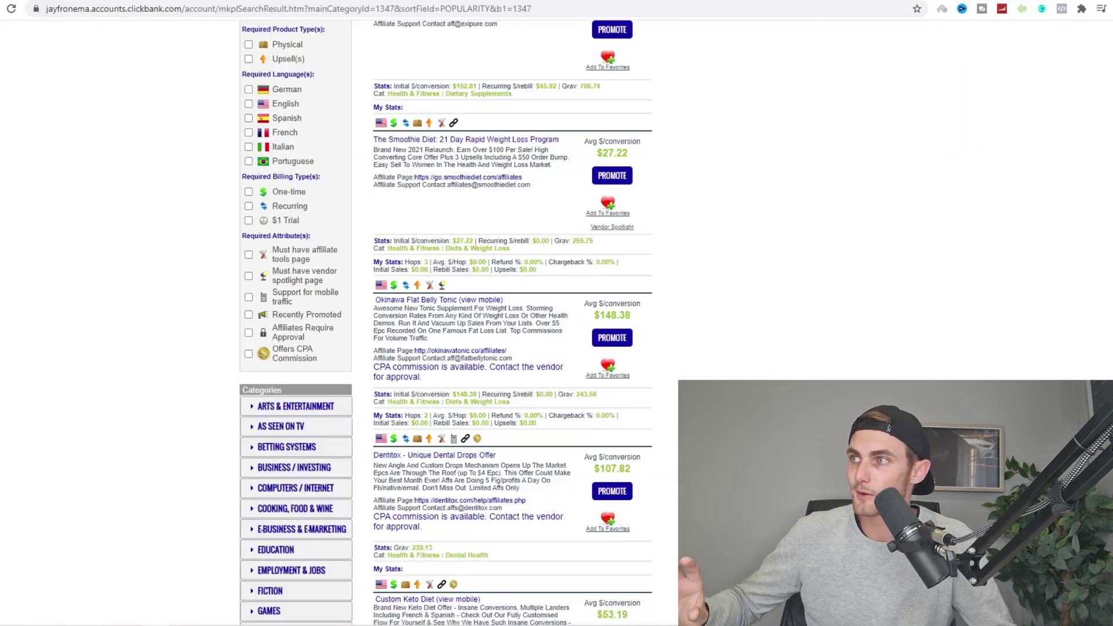
scroll(516, 337, up, 8)
scroll(516, 336, down, 3)
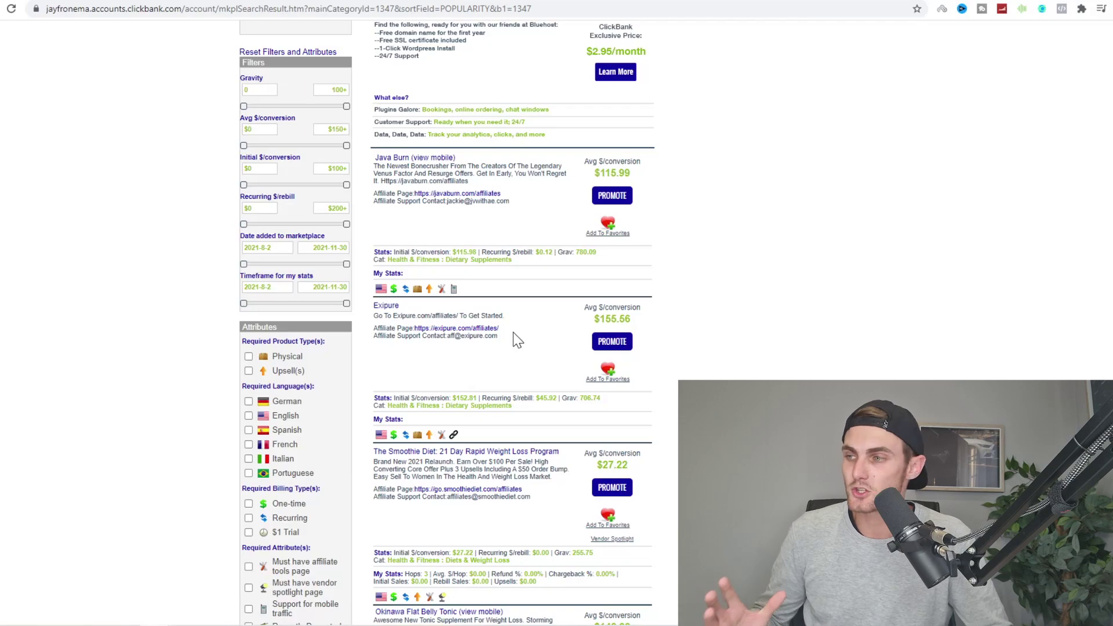
scroll(513, 332, down, 2)
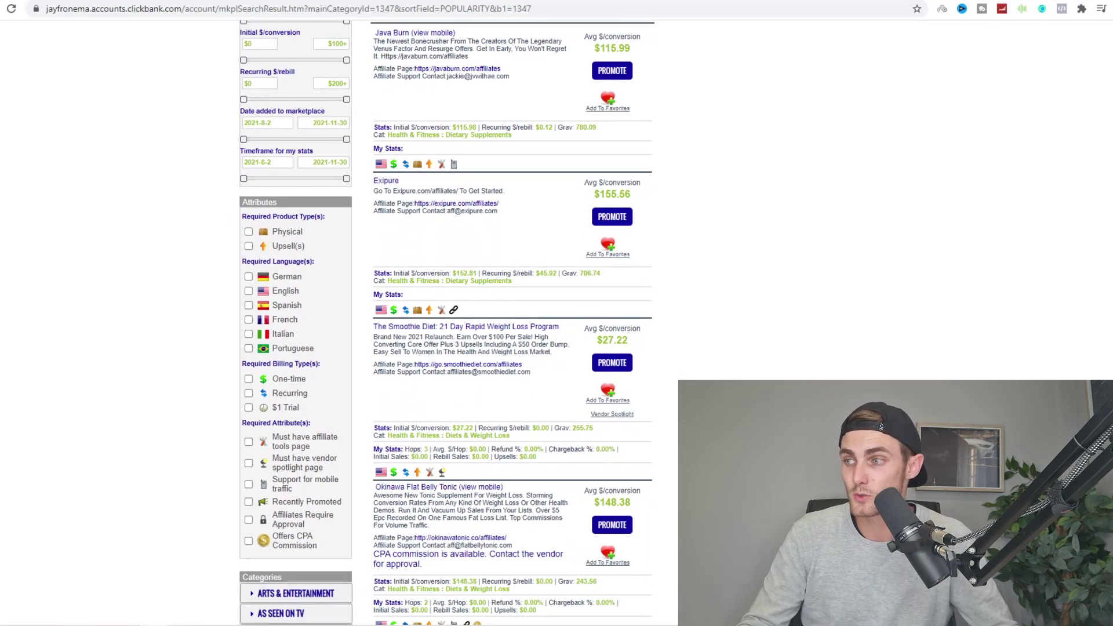
scroll(513, 332, down, 2)
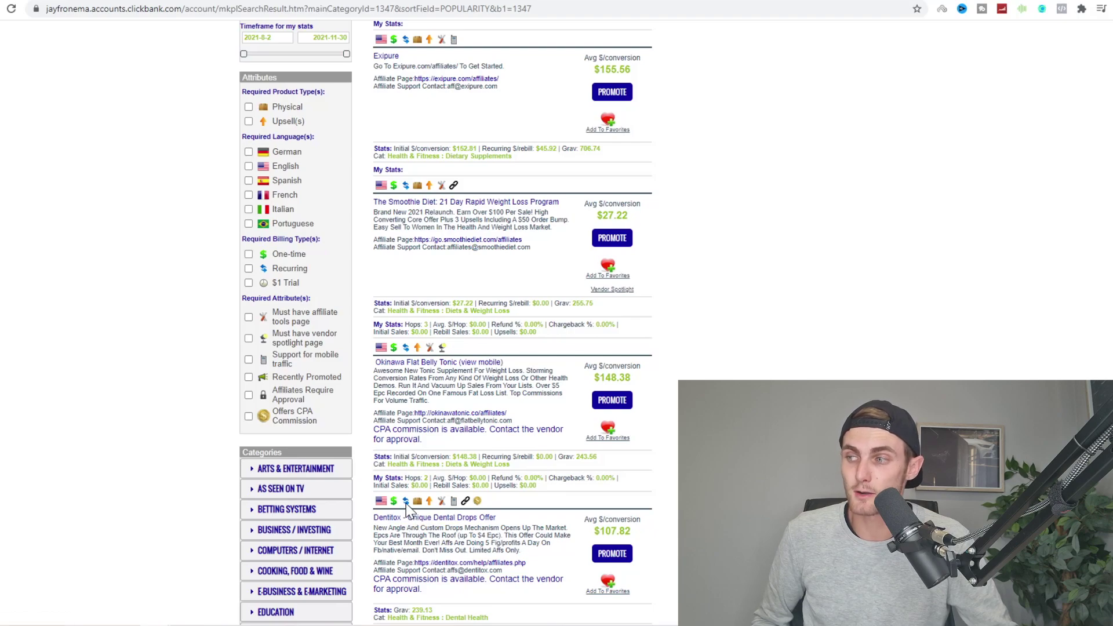
Compare the average earnings per conversion of Okinawa Flat Belly Tonic and The Smoothie Diet
drag(632, 378, 599, 378)
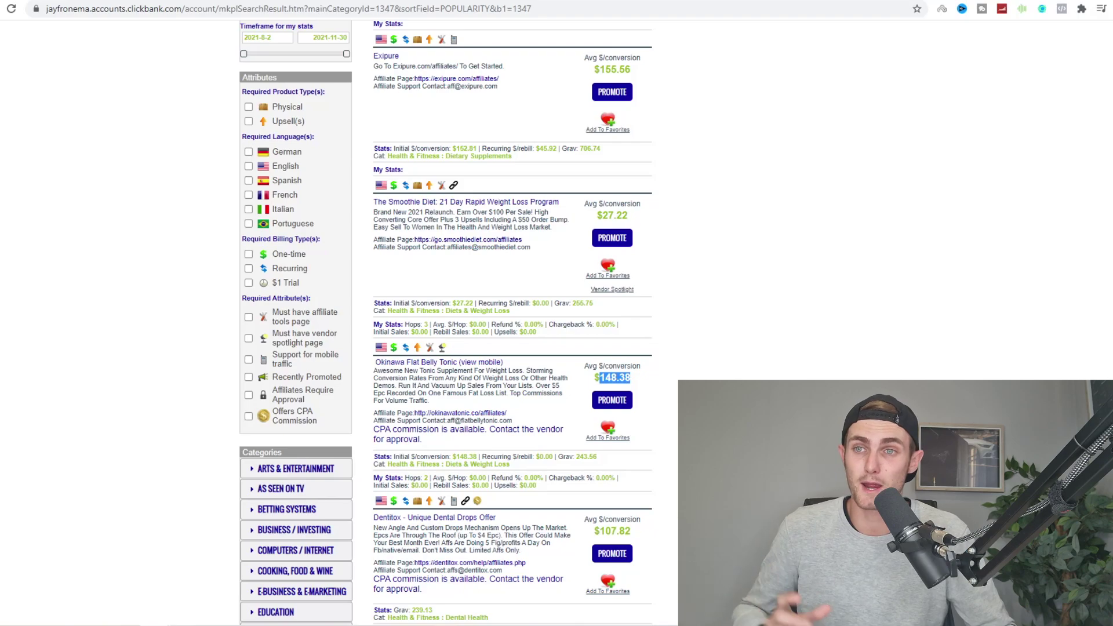
click(599, 378)
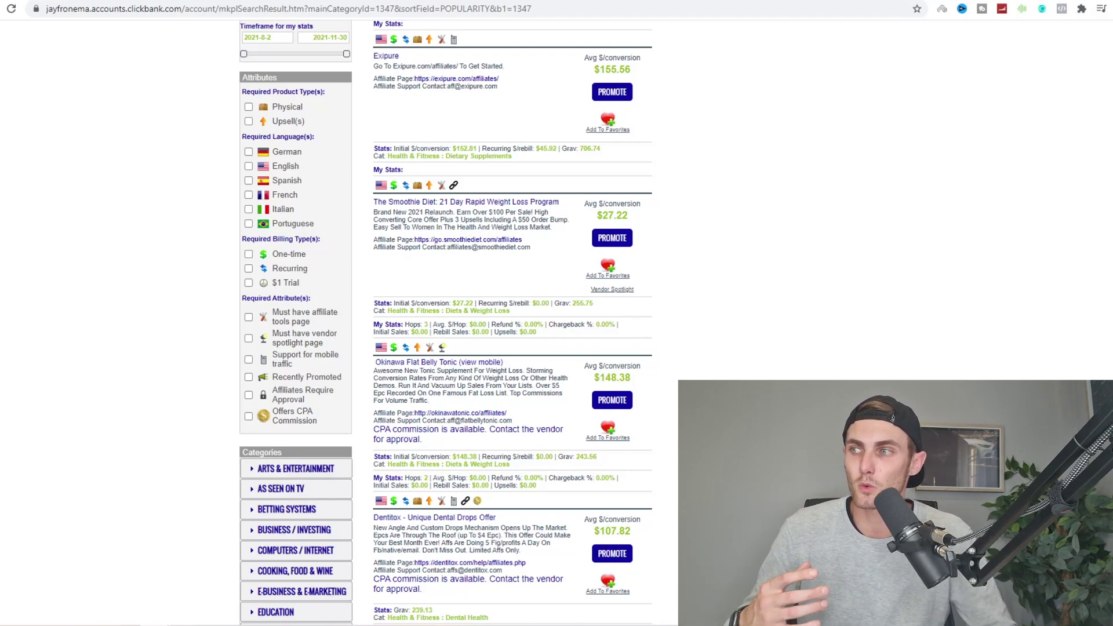
drag(632, 378, 599, 378)
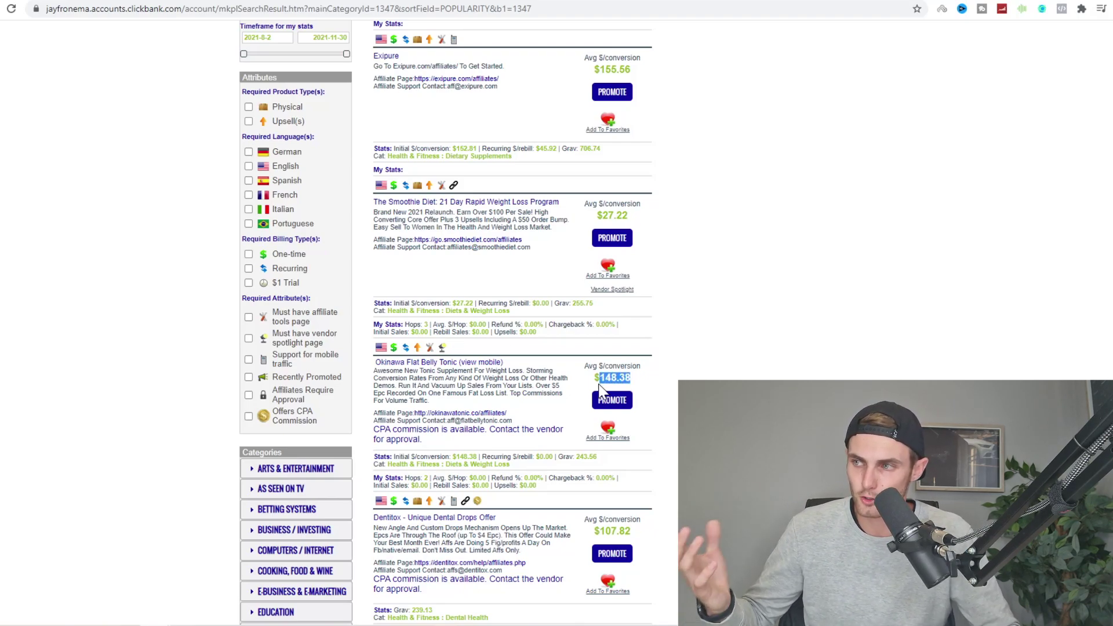
drag(630, 215, 595, 216)
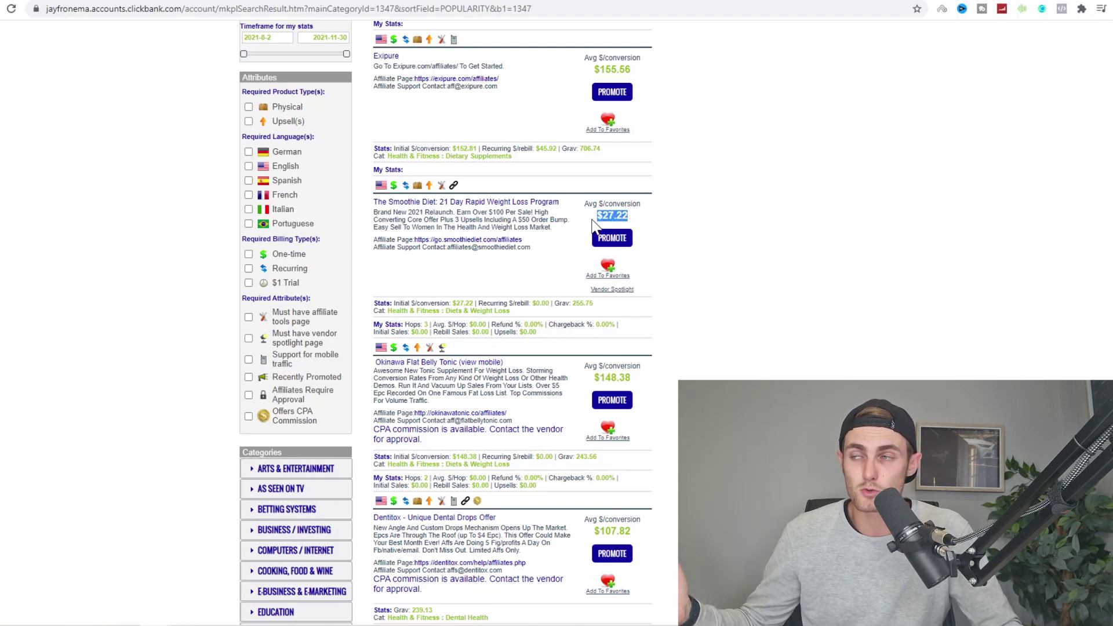
Generate a HopLink for promoting Okinawa Flat Belly Tonic without a tracking ID and copy the encrypted link
click(621, 405)
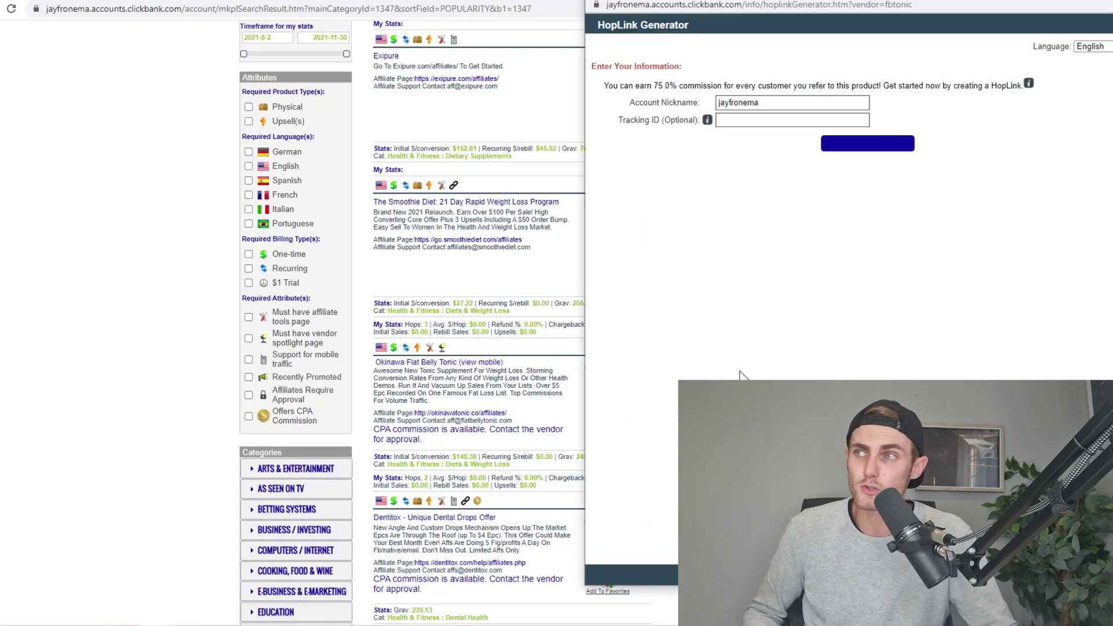
click(880, 148)
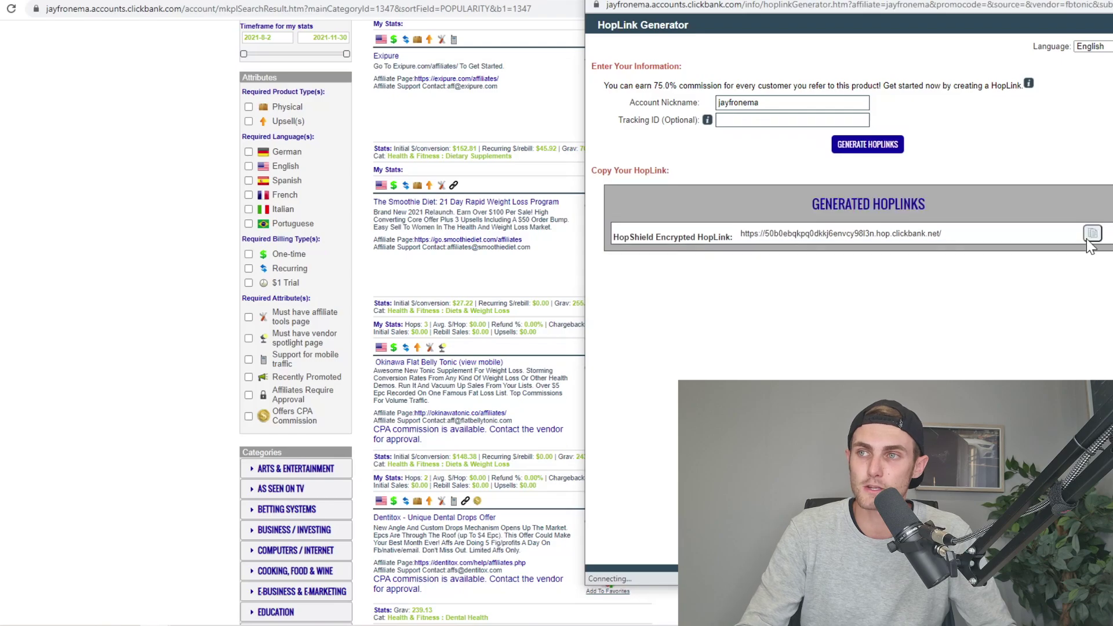
click(1086, 234)
key(ctrl+w)
click(508, 74)
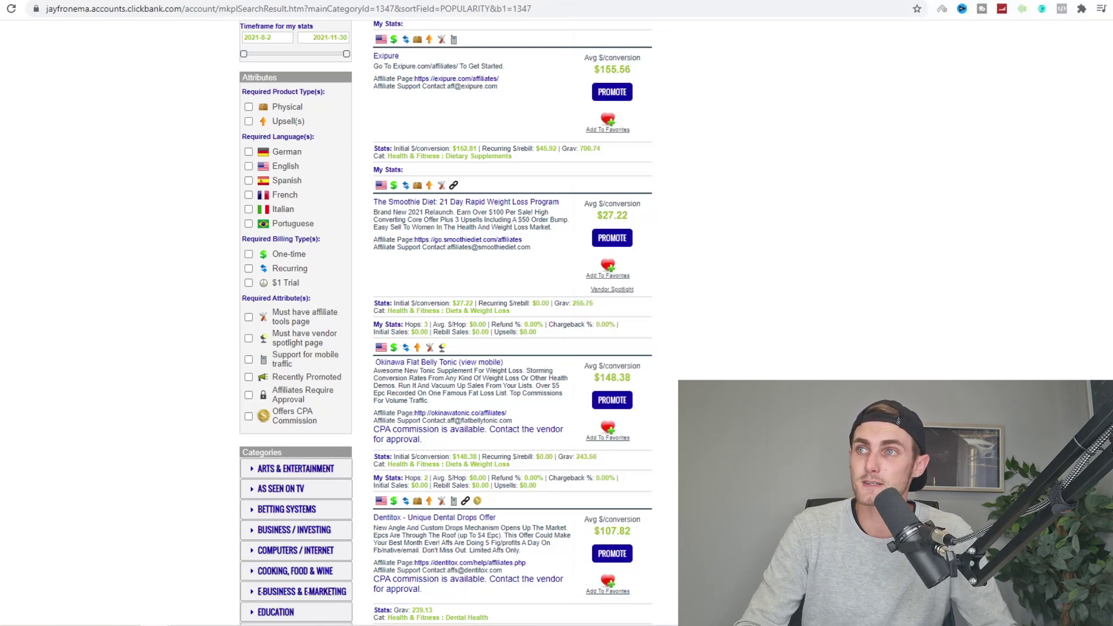
Open the copied HopLink in a new browser tab and look over the Okinawa Flat Belly Tonic sales page
key(ctrl+t)
key(ctrl+v)
key(Return)
scroll(713, 278, down, 3)
scroll(742, 293, up, 3)
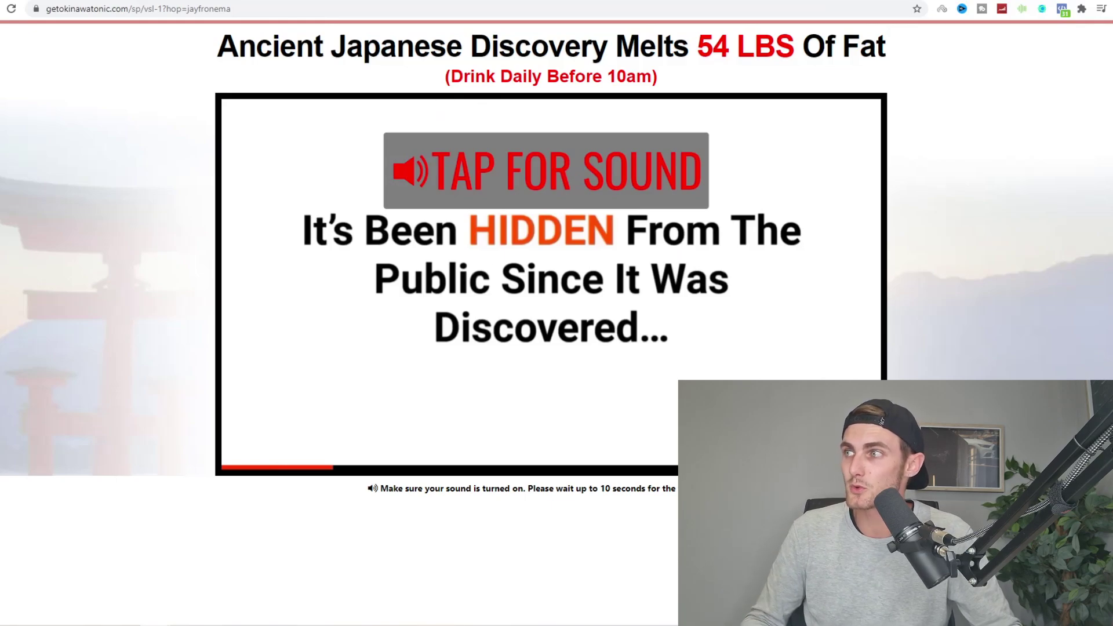
Switch to the First Commission Challenge page and look through it as far as the list of bonuses
click(521, 0)
scroll(867, 296, down, 20)
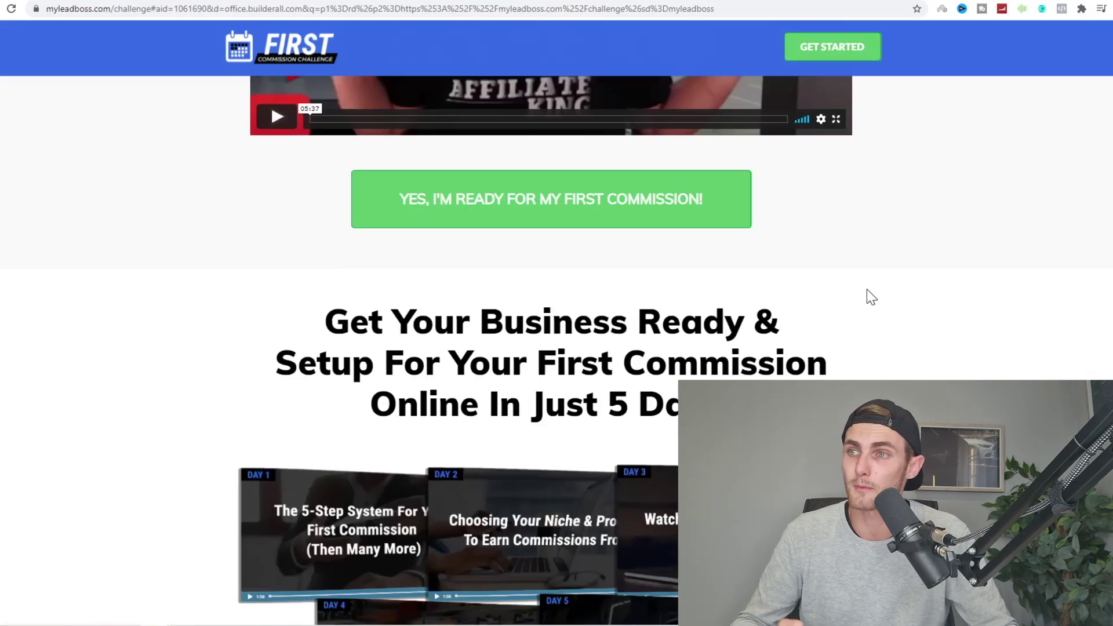
scroll(550, 348, down, 20)
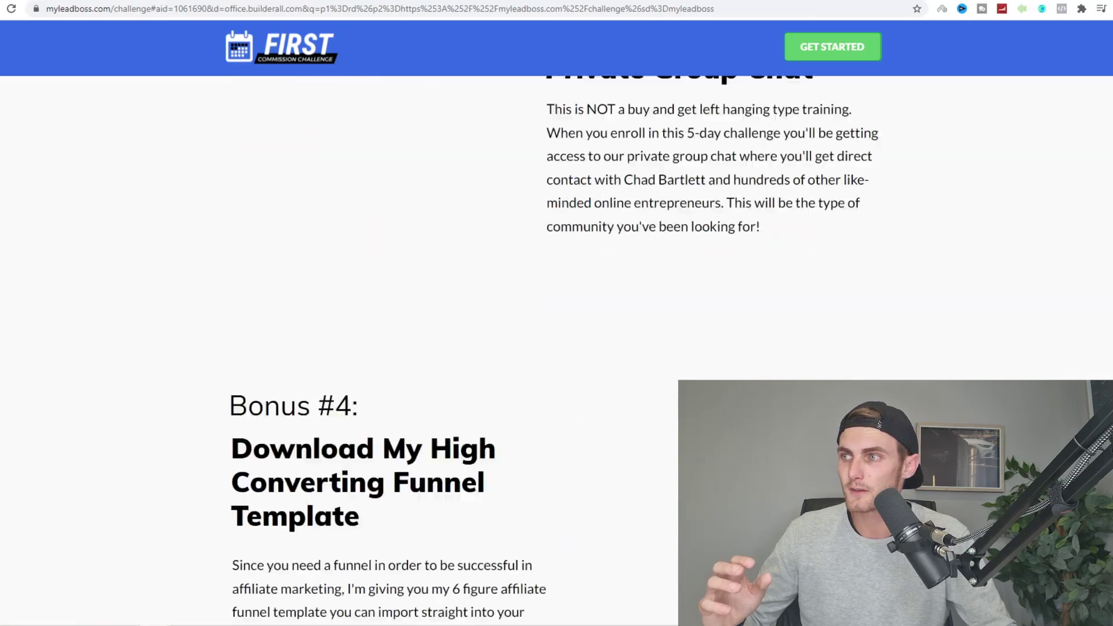
scroll(551, 348, up, 2)
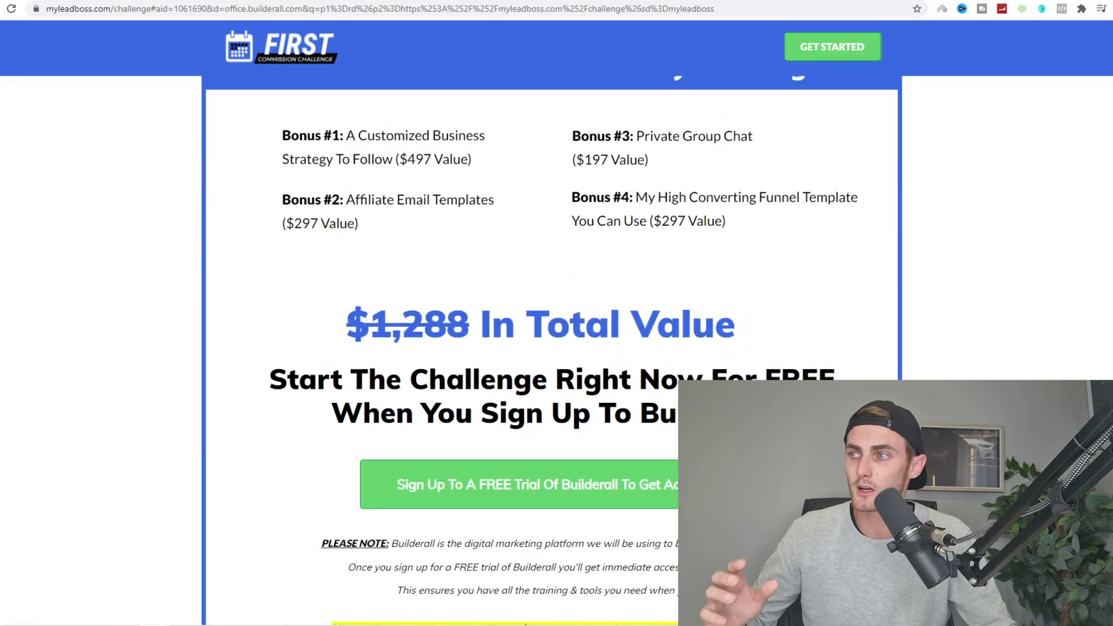
scroll(561, 241, up, 1)
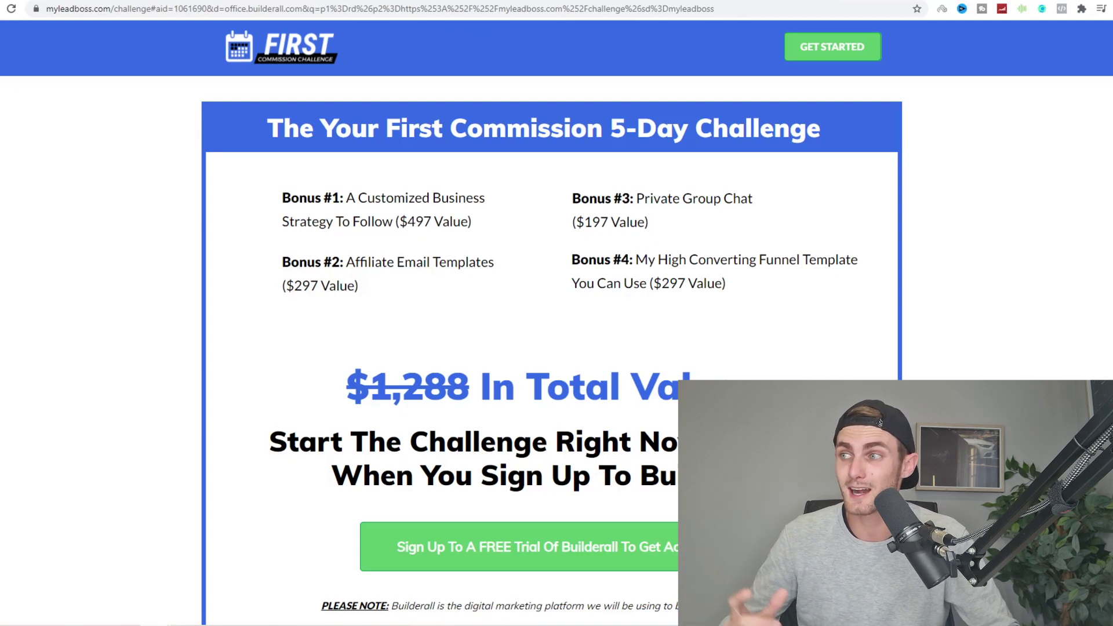
Examine the four 5-Day Challenge bonuses and the offer to start free with a Builderall sign-up
drag(486, 199, 342, 222)
drag(427, 285, 340, 262)
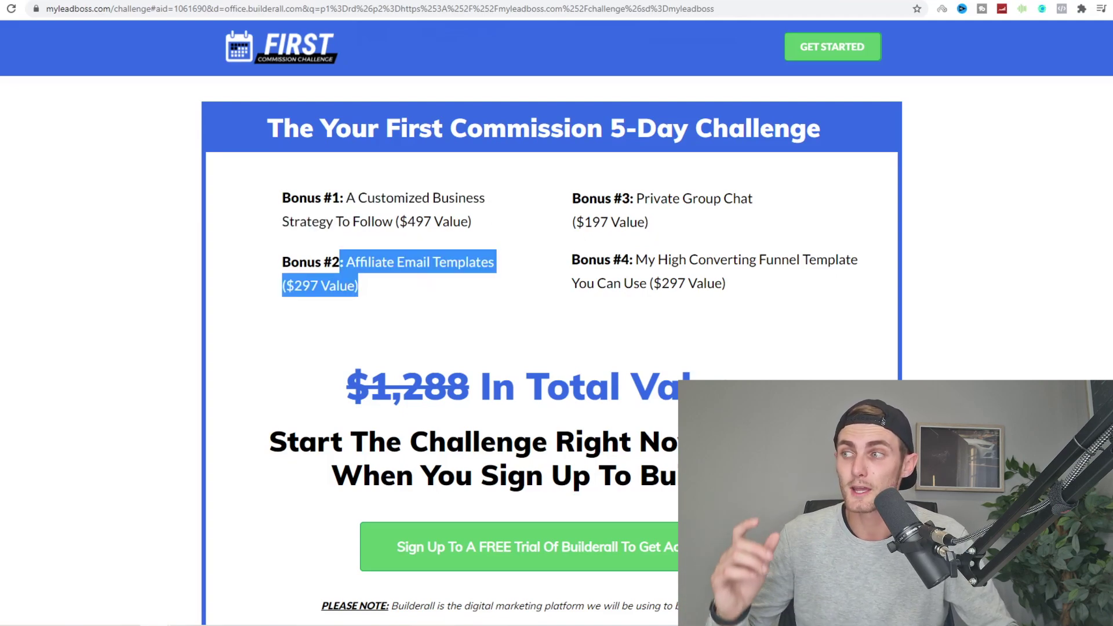
drag(725, 284, 613, 260)
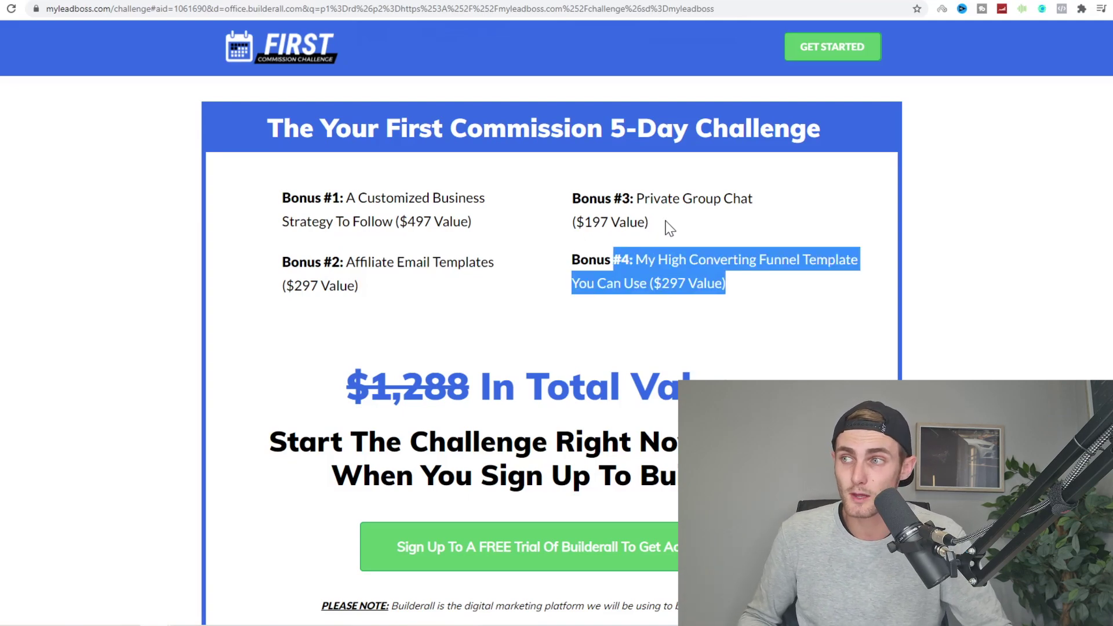
drag(648, 223, 572, 198)
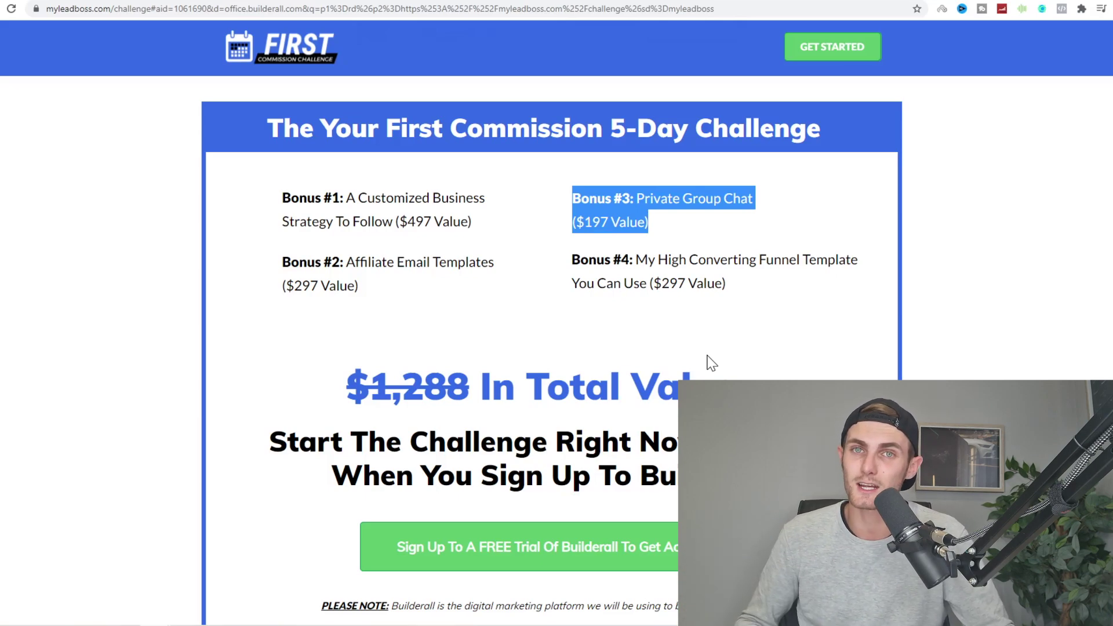
scroll(712, 364, down, 2)
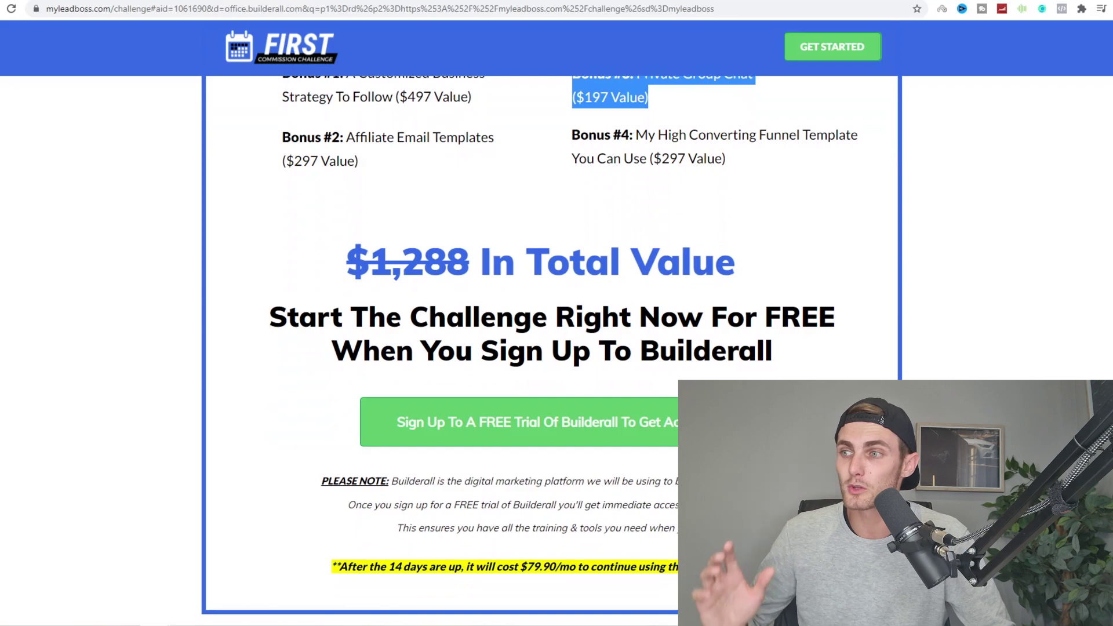
drag(739, 351, 343, 317)
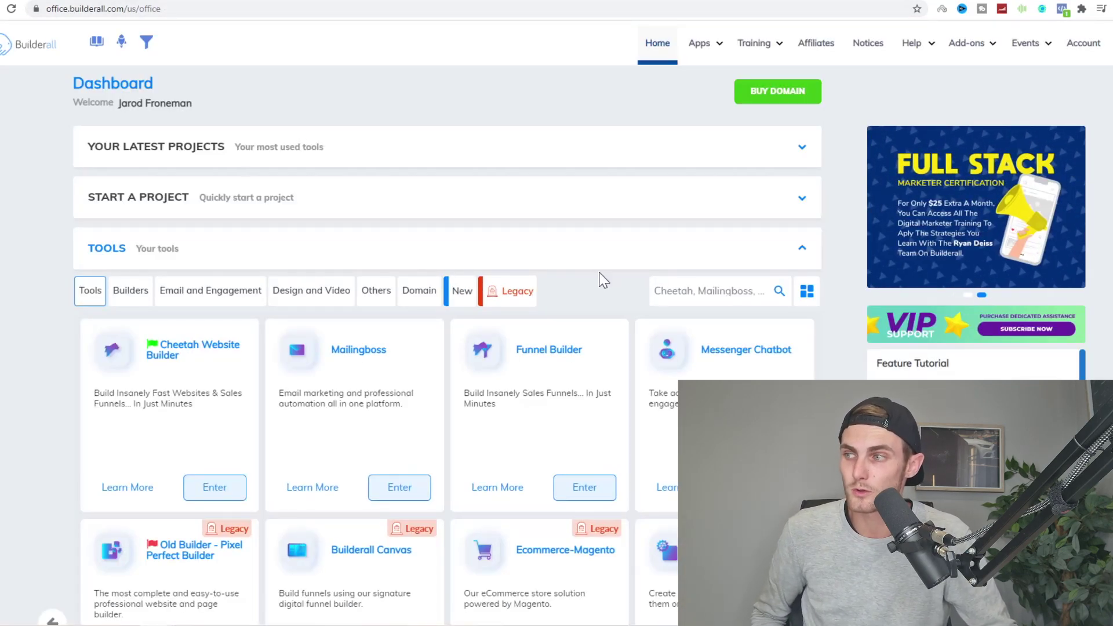
Open the Cheetah Website Builder from the tools on the Builderall dashboard
scroll(578, 246, down, 2)
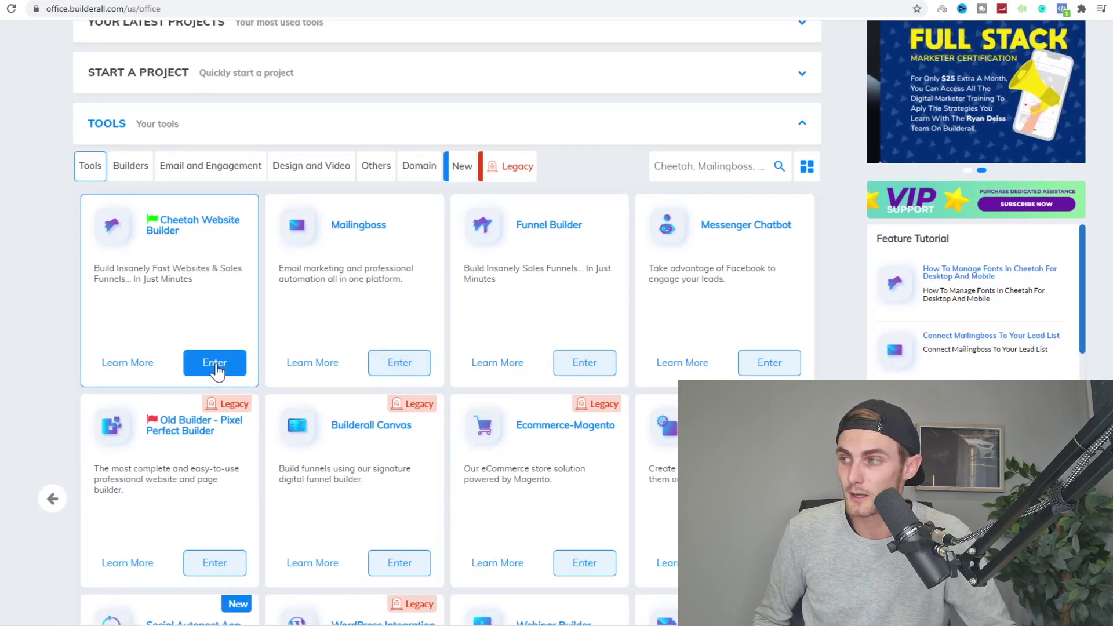
click(119, 124)
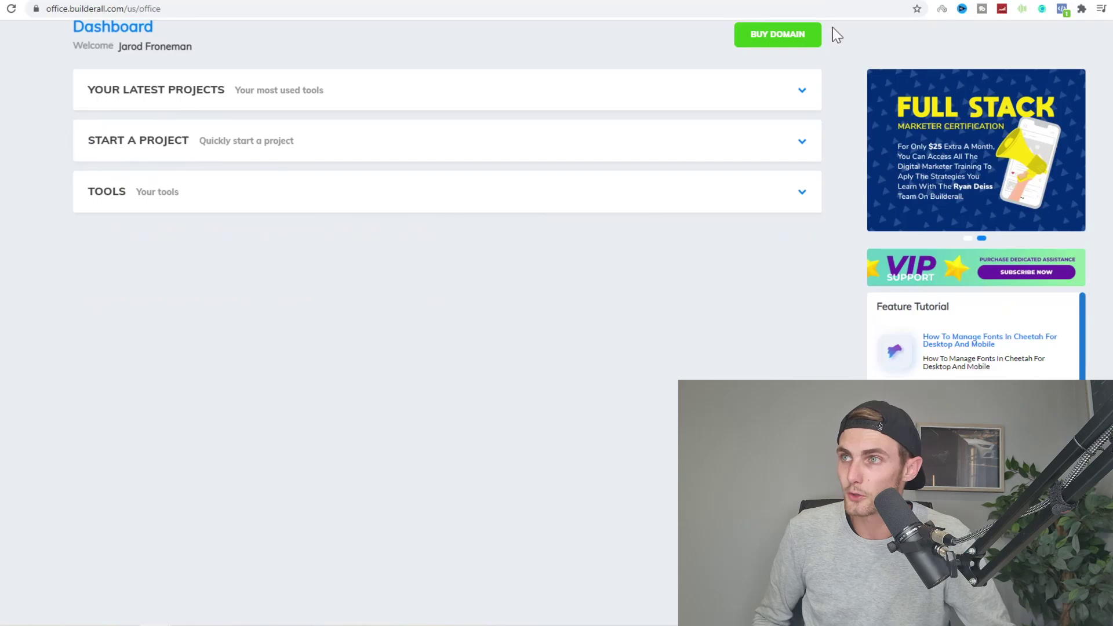
click(694, 47)
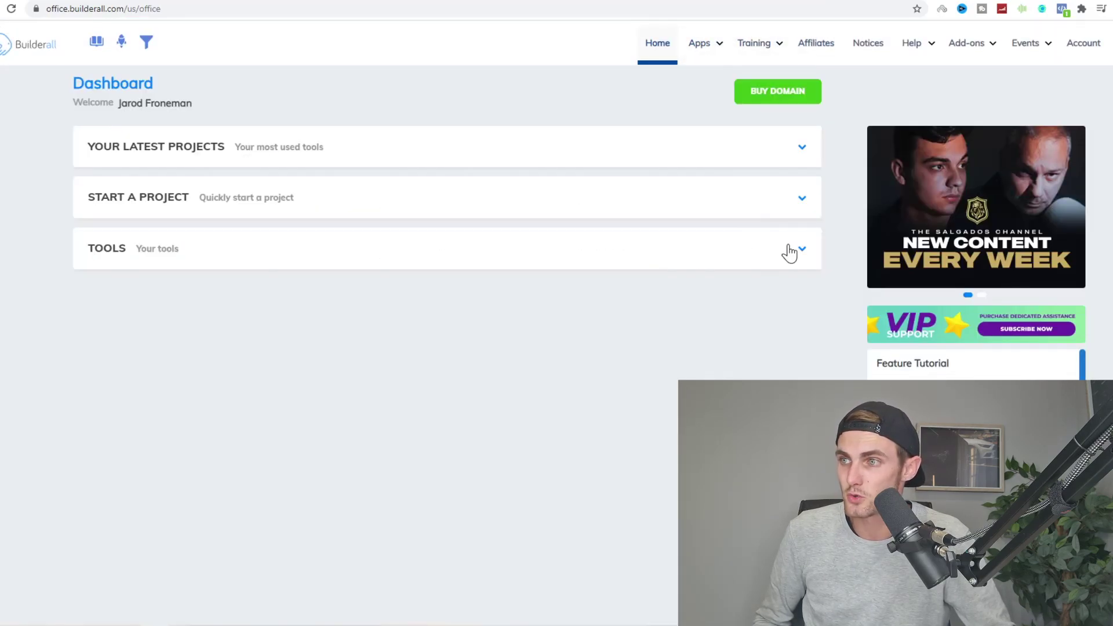
click(789, 253)
scroll(353, 392, down, 2)
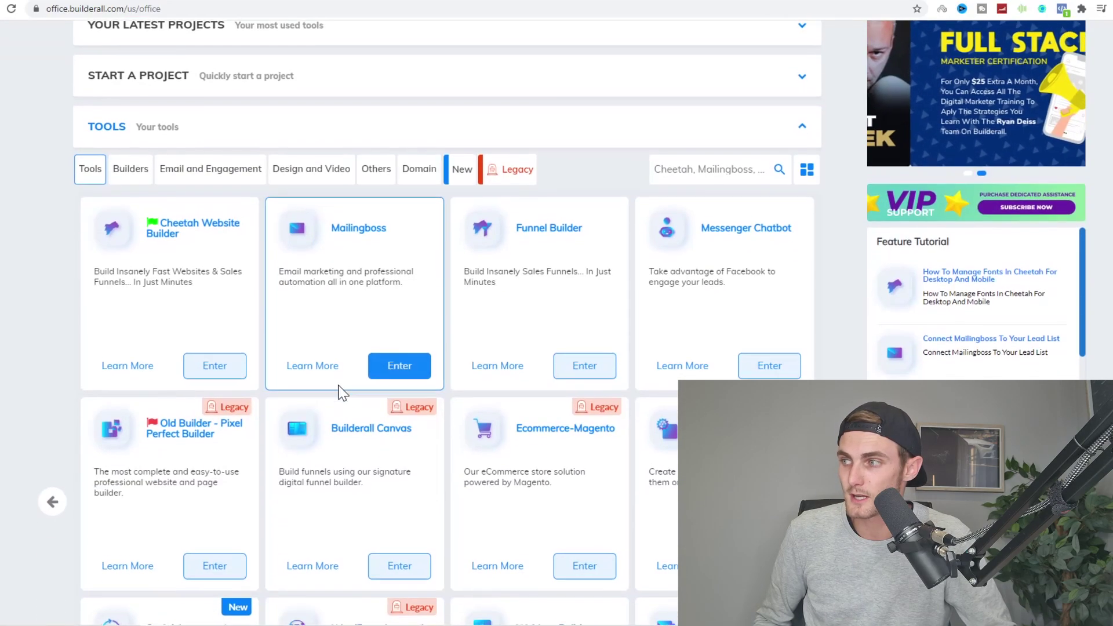
click(228, 364)
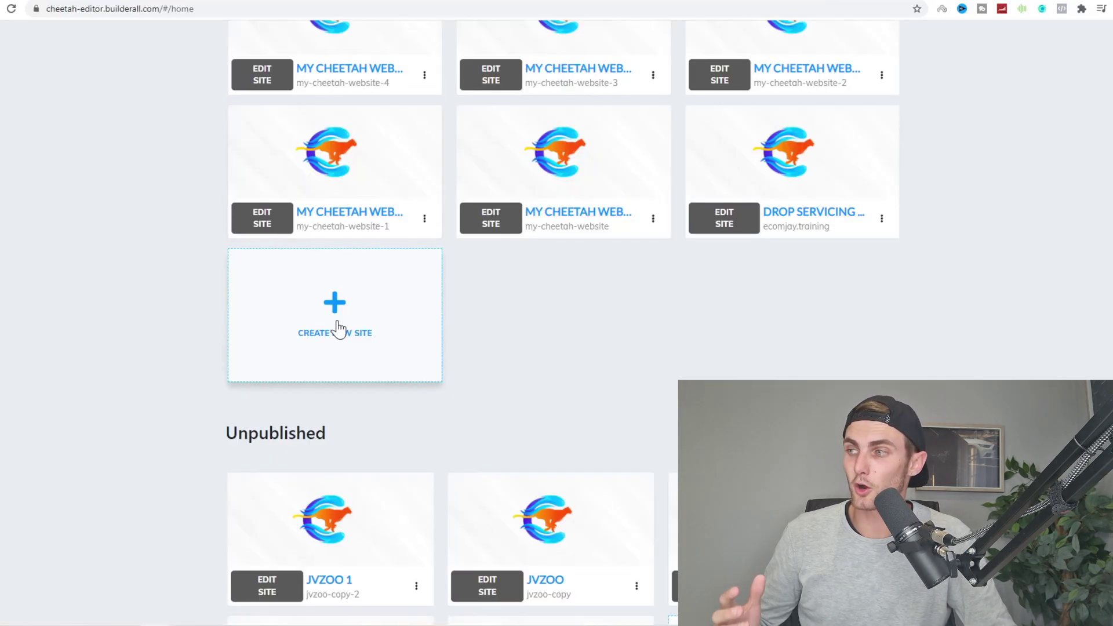
Start a new site based on a professional template and search the templates for "opt"
click(339, 330)
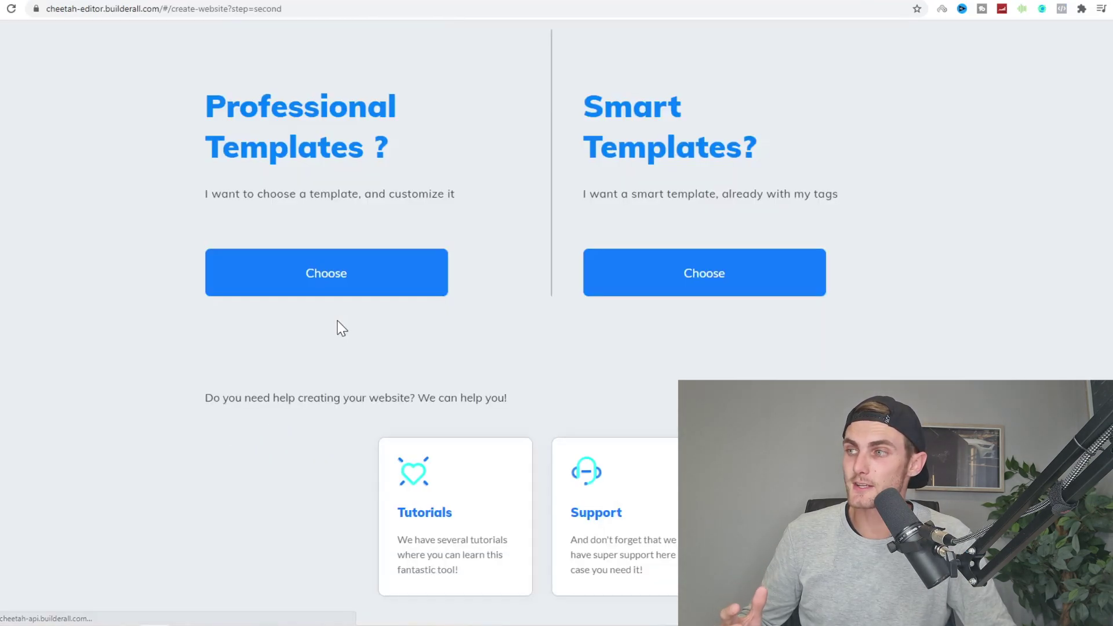
click(346, 273)
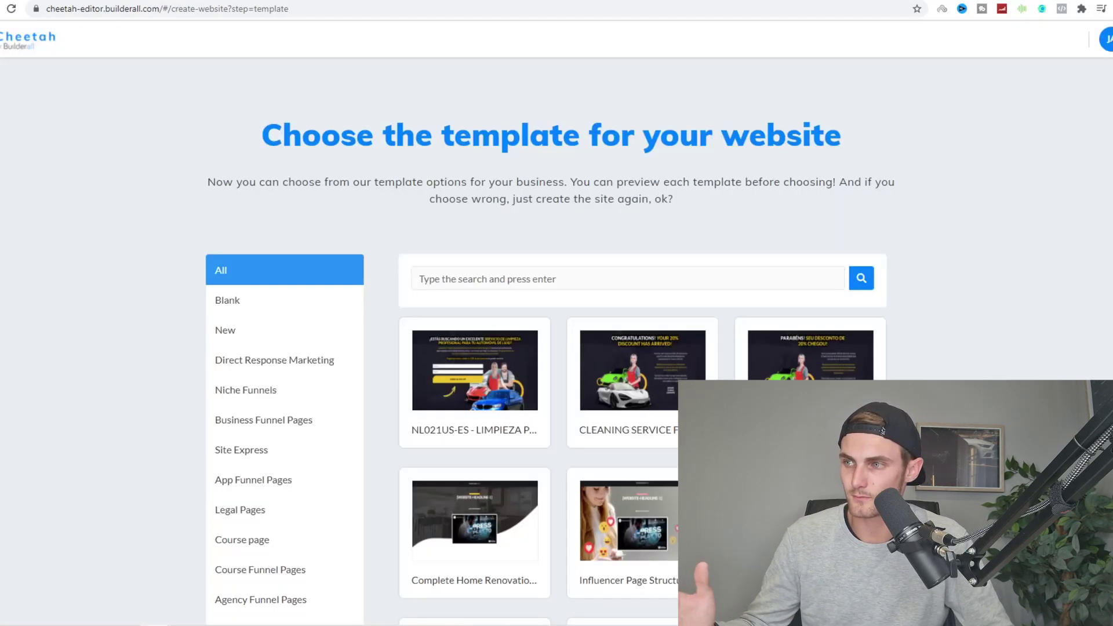
text(opt)
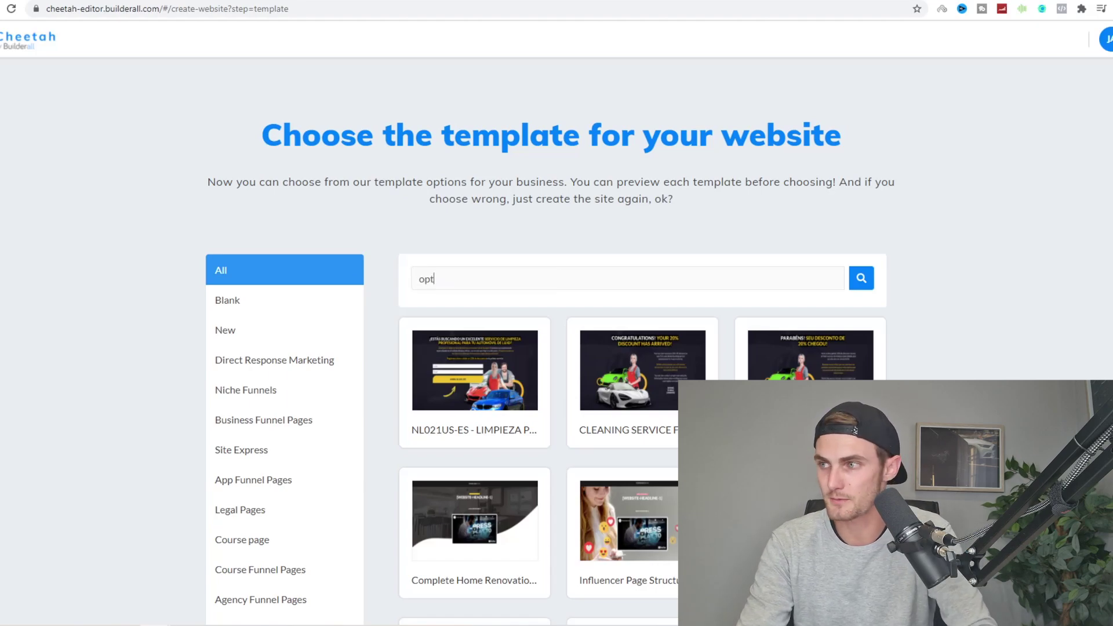
click(861, 279)
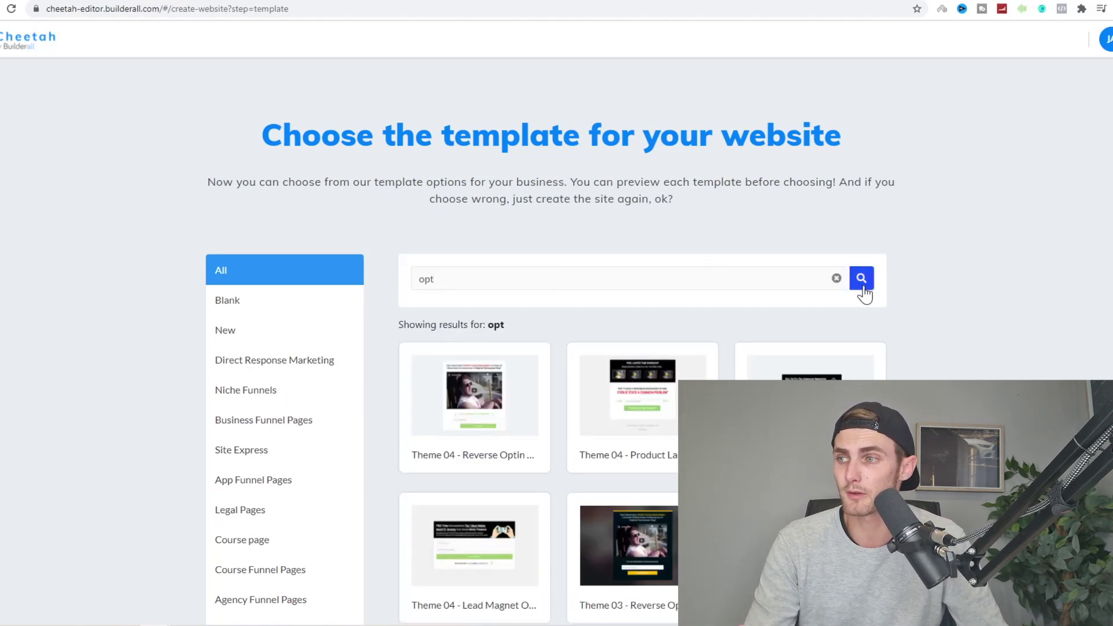
Create the site from the Theme 04 - Reverse Optin template and open its page for editing
scroll(731, 345, down, 1)
mouse_move(490, 371)
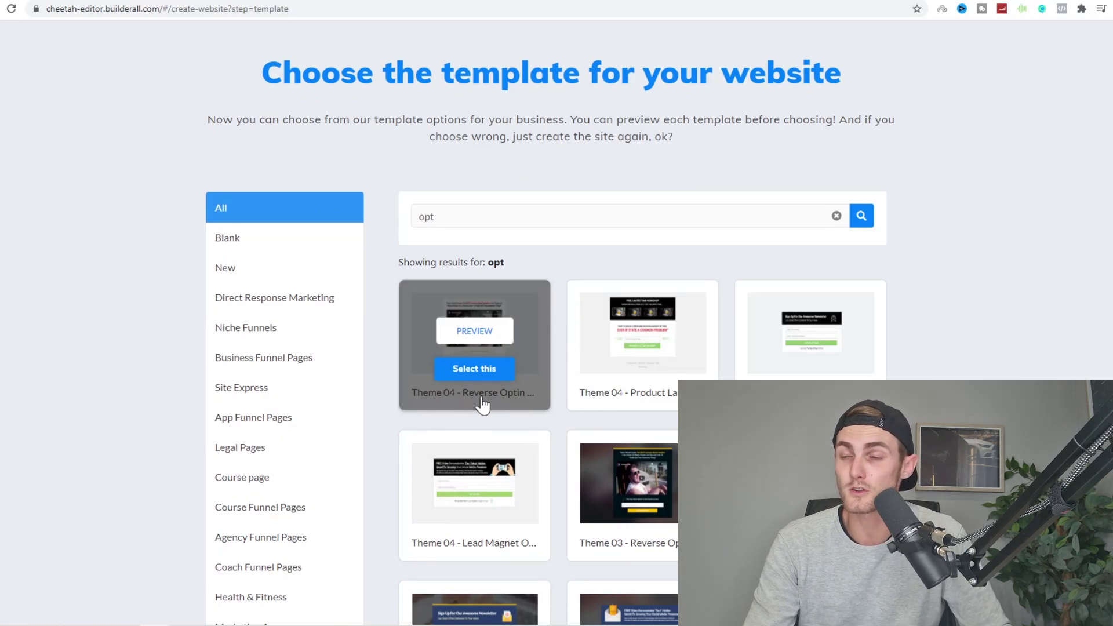
click(485, 369)
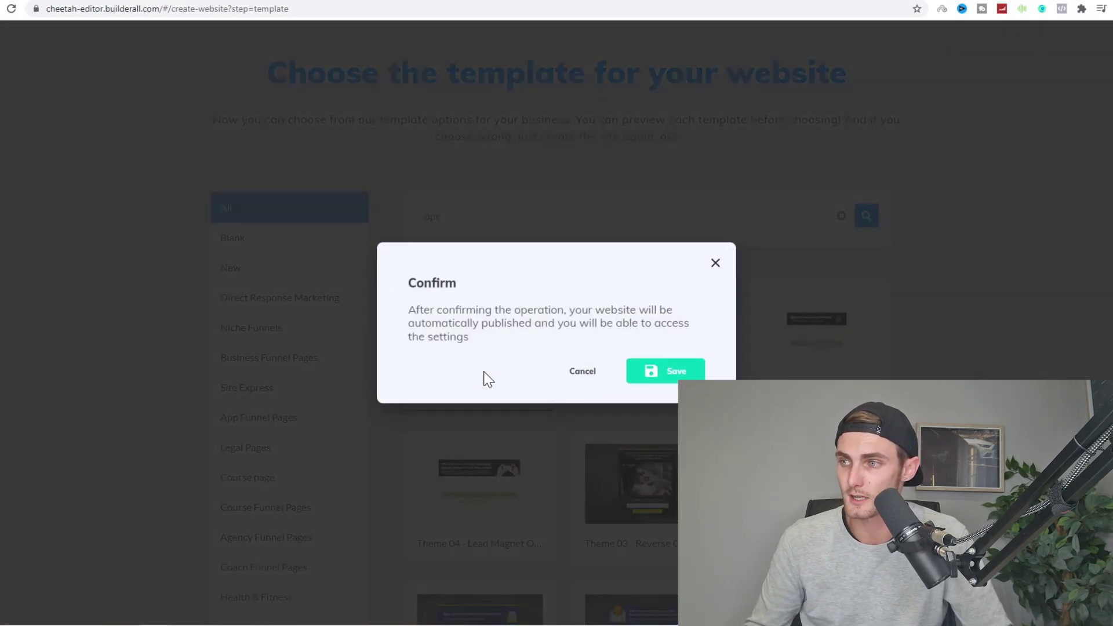
click(653, 372)
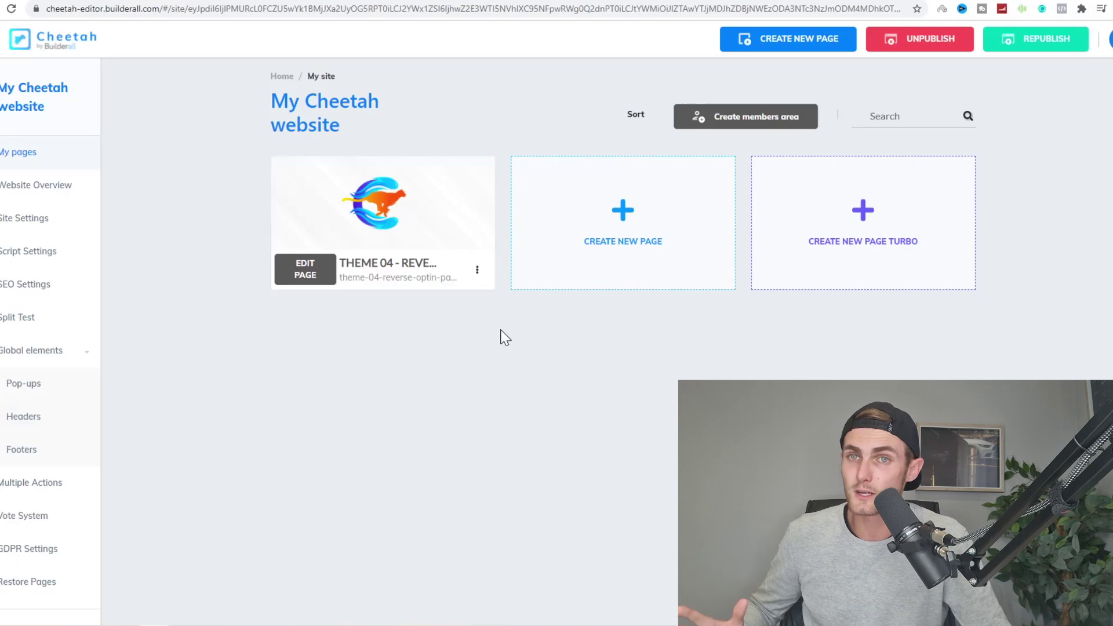
click(294, 279)
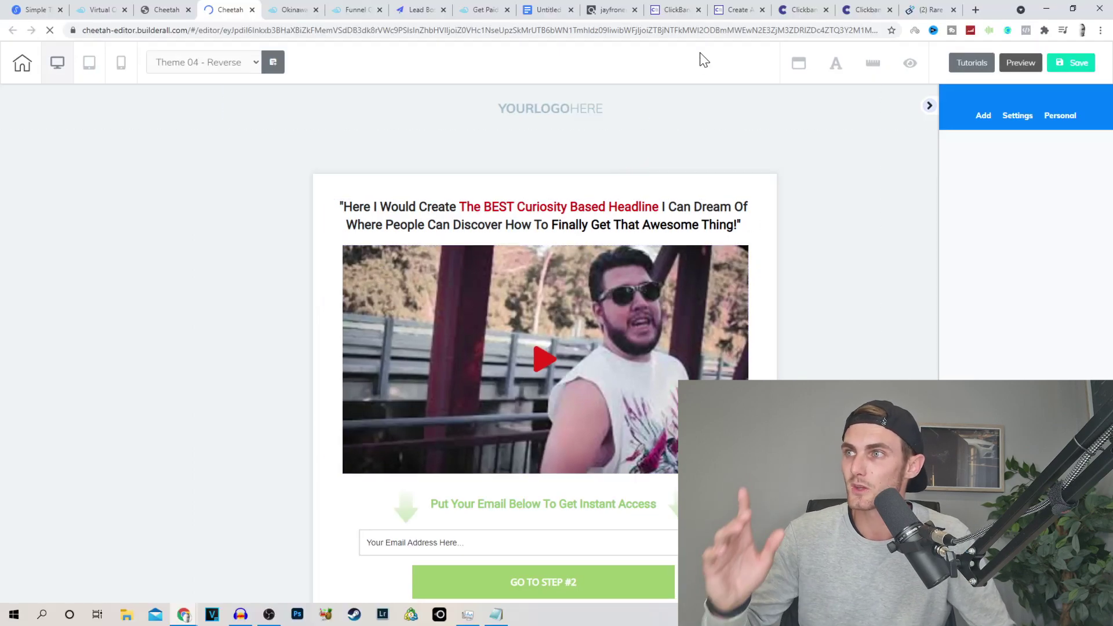
Replace the opt-in page's headline with "Ancient Japanese Discovery Melts 54 LBS Of Fat (Drink Daily Before 10am)" copied from the Okinawa sales page
drag(928, 7, 290, 8)
drag(661, 98, 241, 64)
key(ctrl+c)
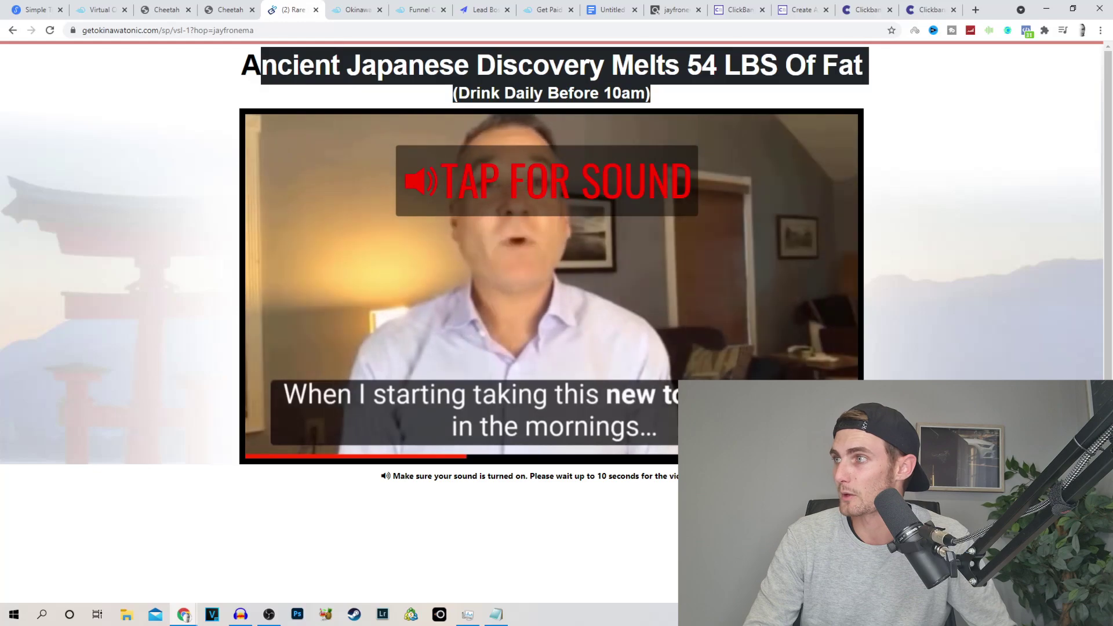
click(226, 9)
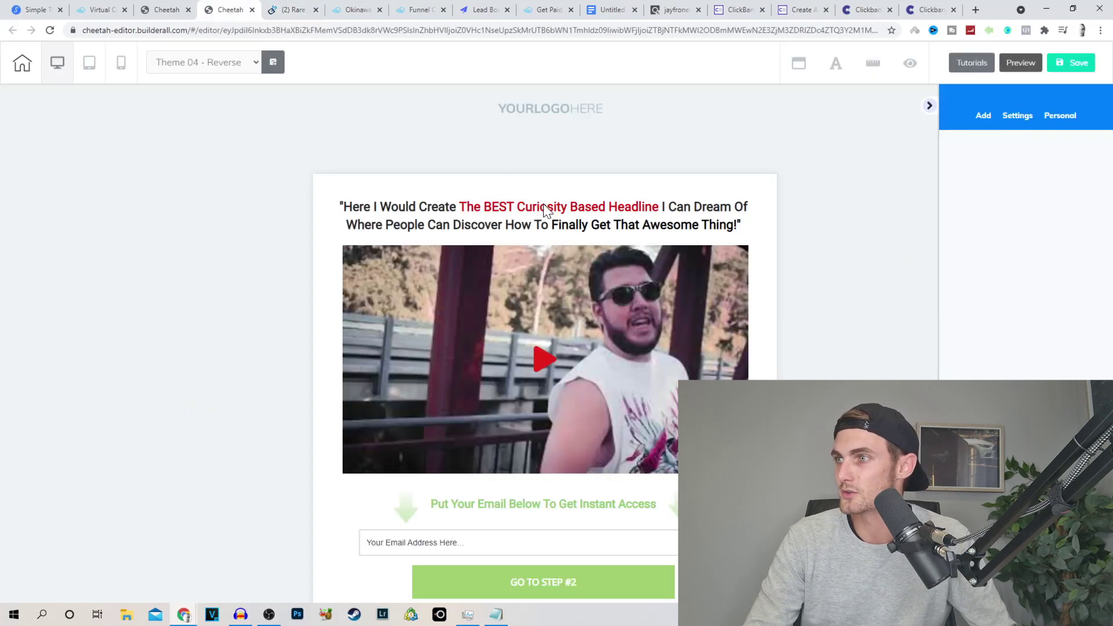
double_click(548, 225)
key(ctrl+a)
key(ctrl+v)
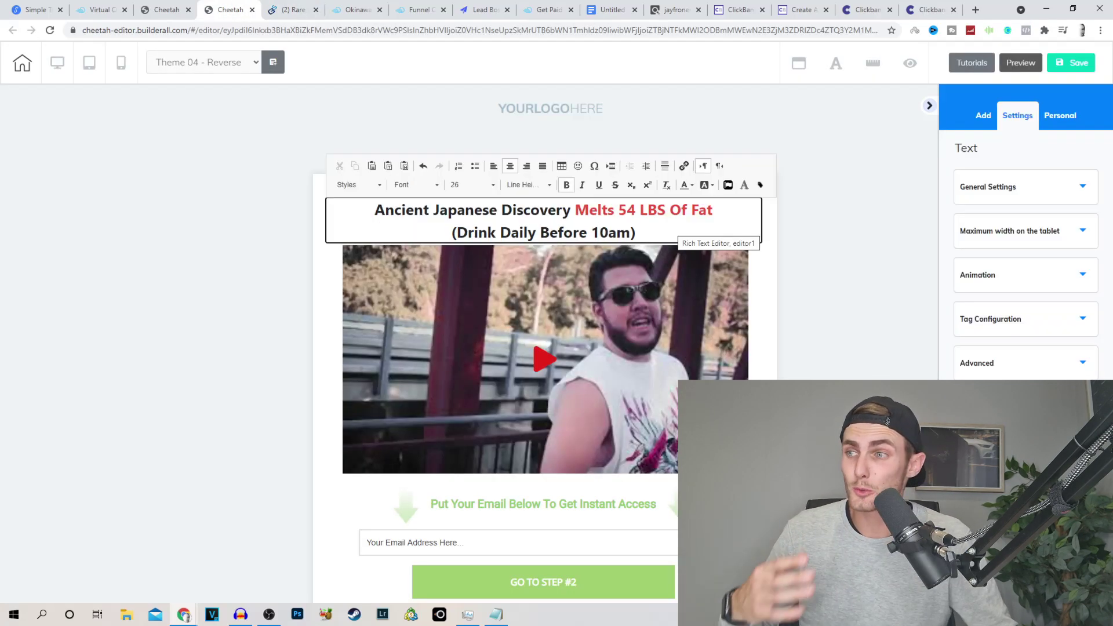
Delete the YouTube video below the headline of the opt-in page
click(658, 290)
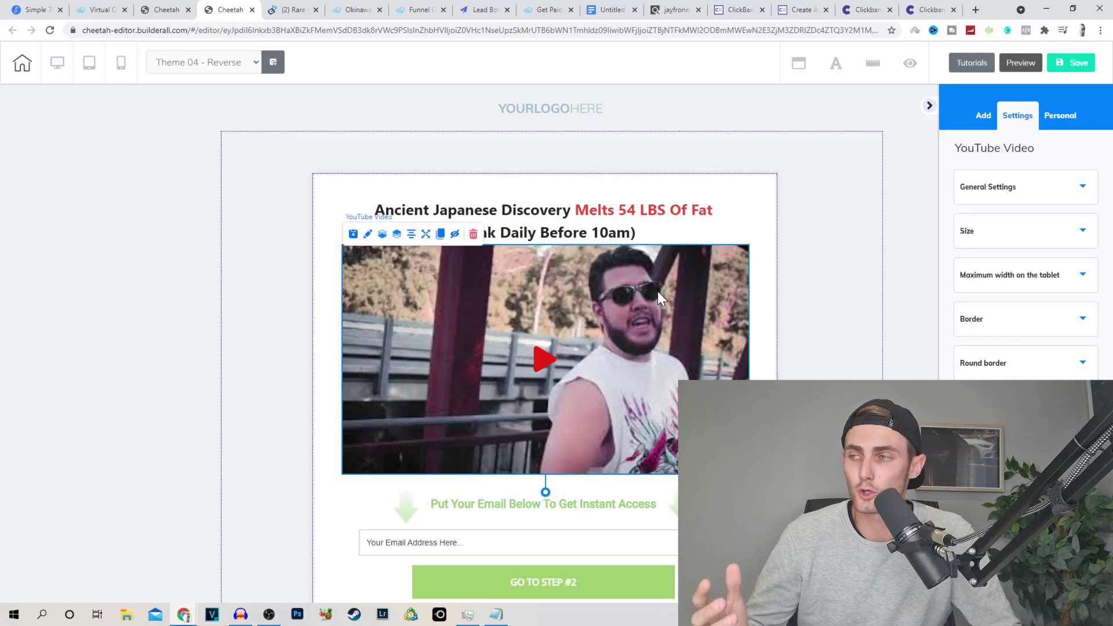
key(Delete)
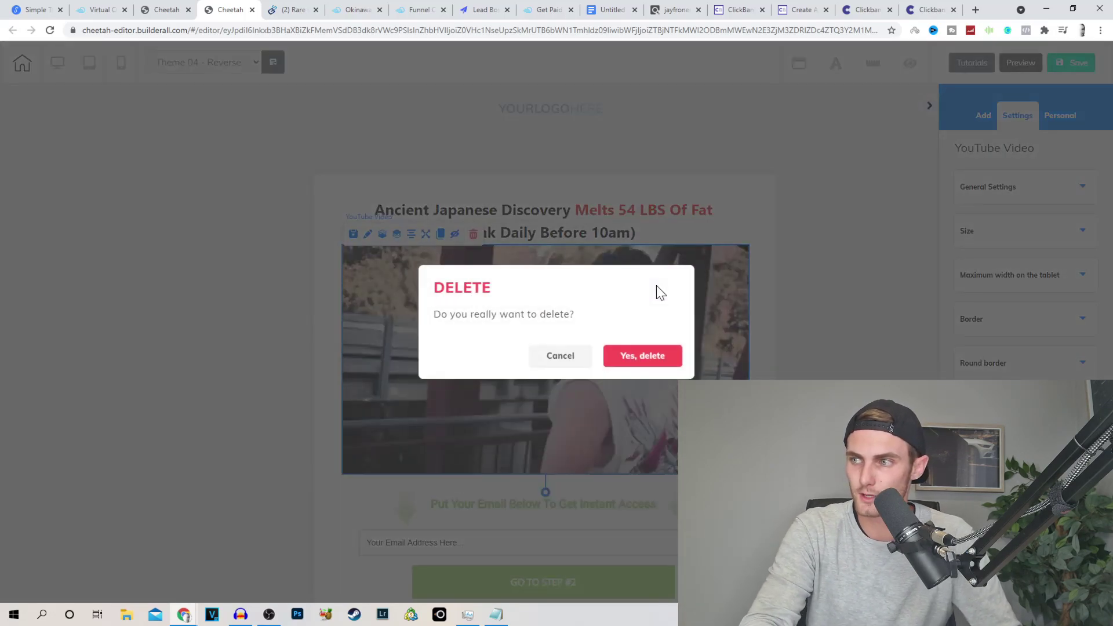
click(653, 358)
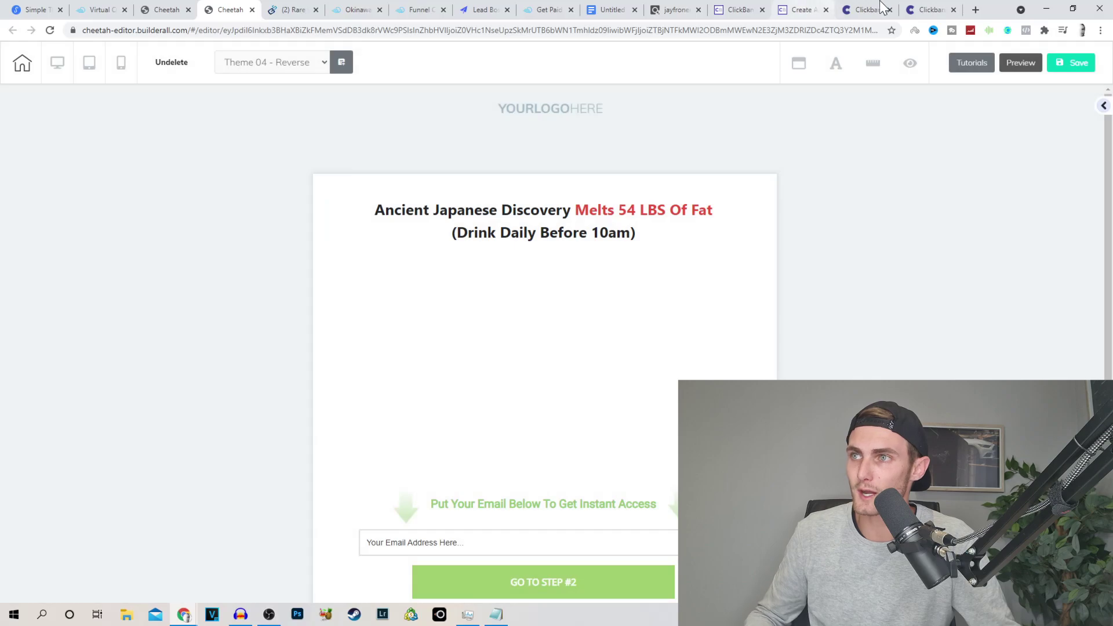
Pause the video on the Okinawa sales page, take a screenshot of it and paste it into Paint
click(288, 10)
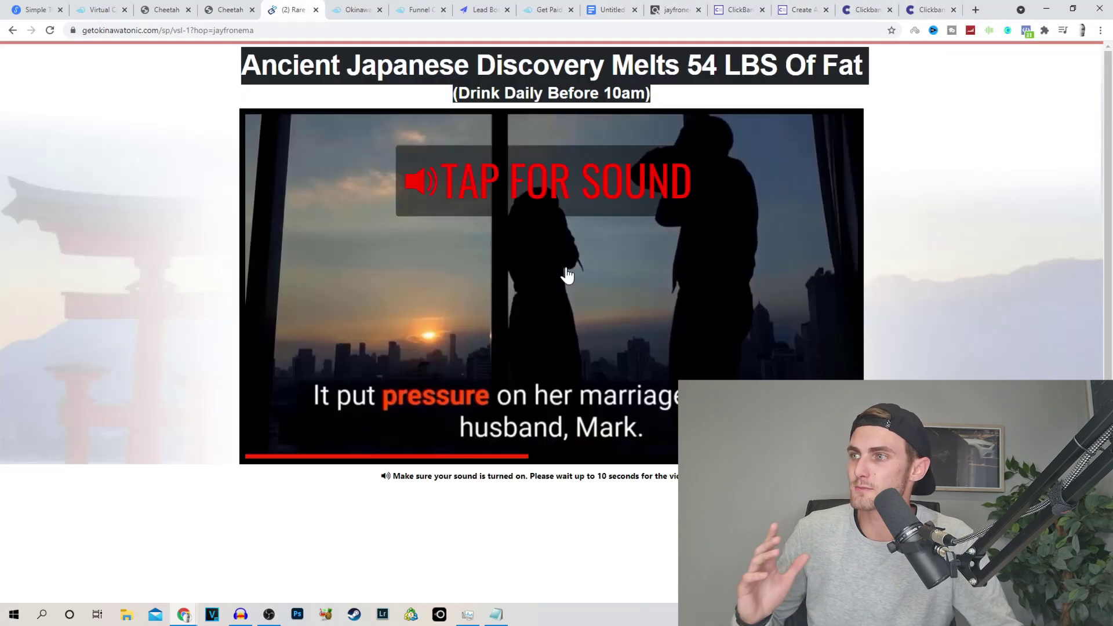
click(596, 280)
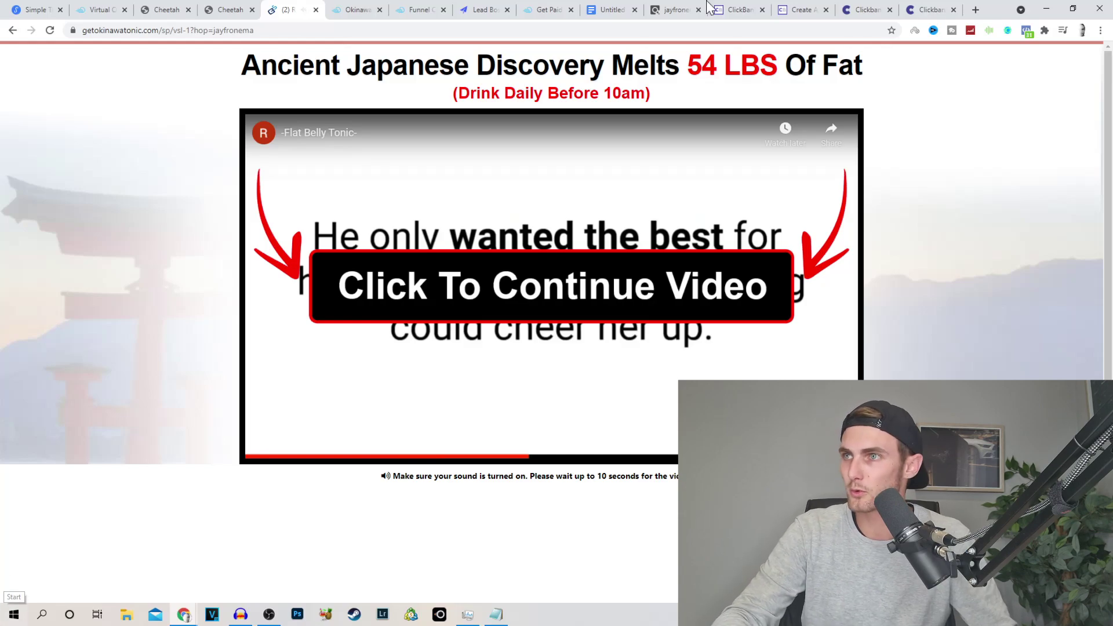
click(13, 615)
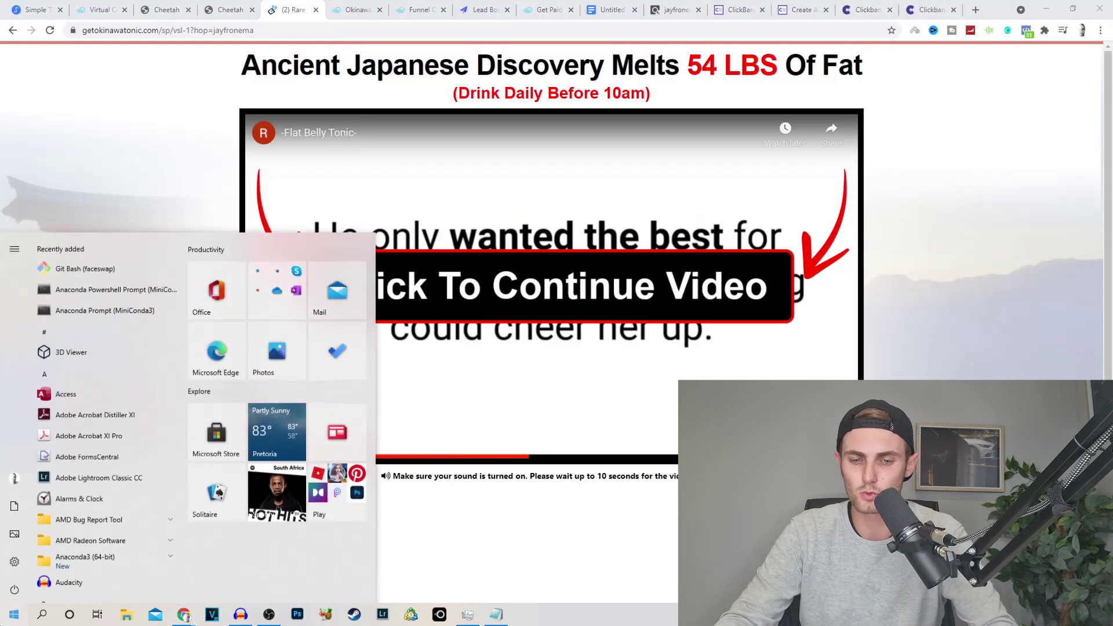
text(paint)
key(Return)
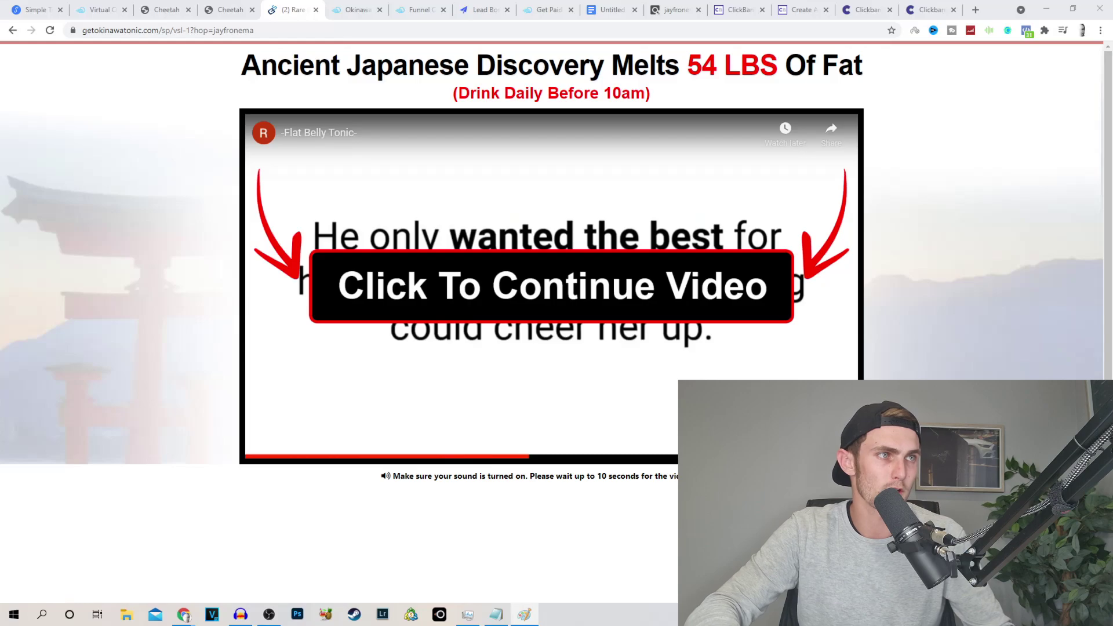
key(ctrl+v)
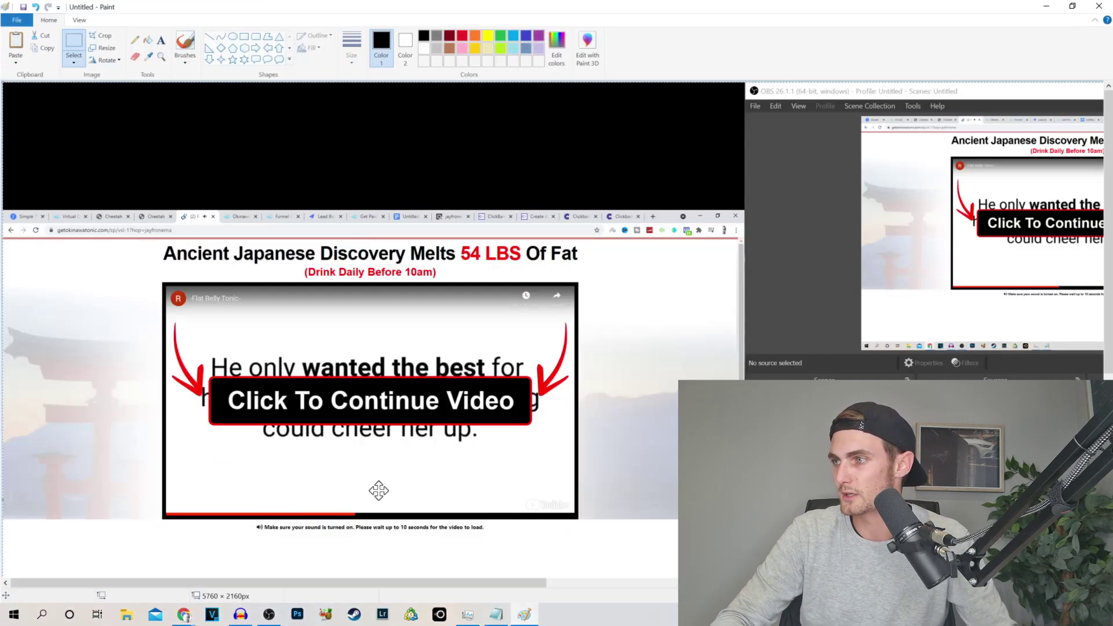
Crop the pasted screenshot to the black-framed sales video, using a rectangular selection of about 1075 × 610 px
scroll(587, 7, up, 2)
click(74, 58)
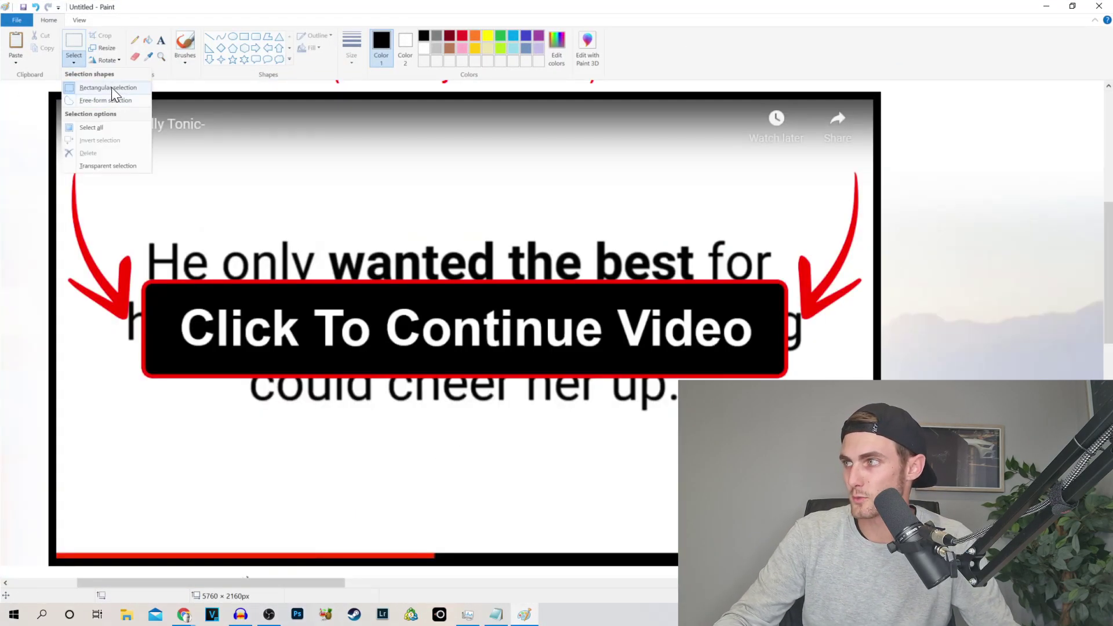
click(74, 58)
click(74, 58)
click(108, 88)
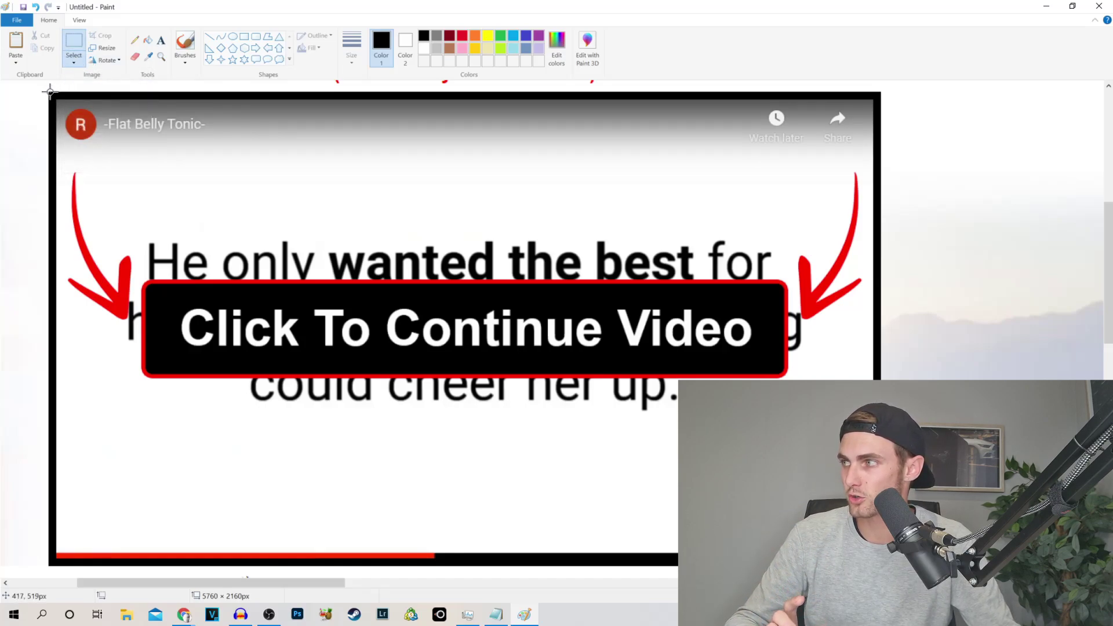
drag(50, 91, 627, 403)
drag(854, 558, 880, 564)
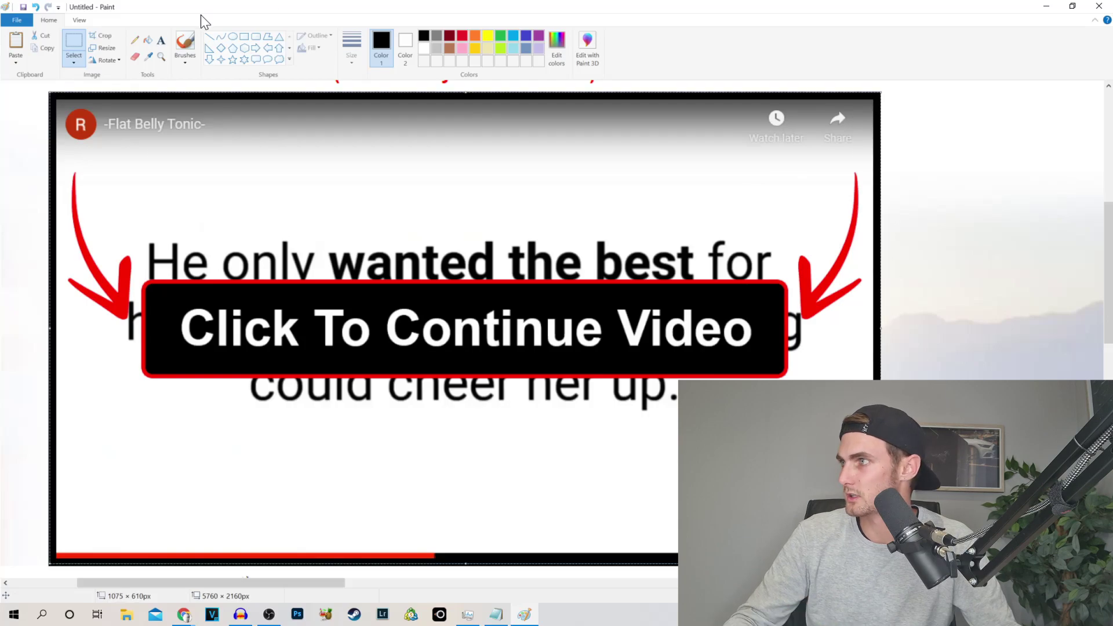
click(103, 36)
Save the cropped picture under the name Untitled and close Paint
click(17, 19)
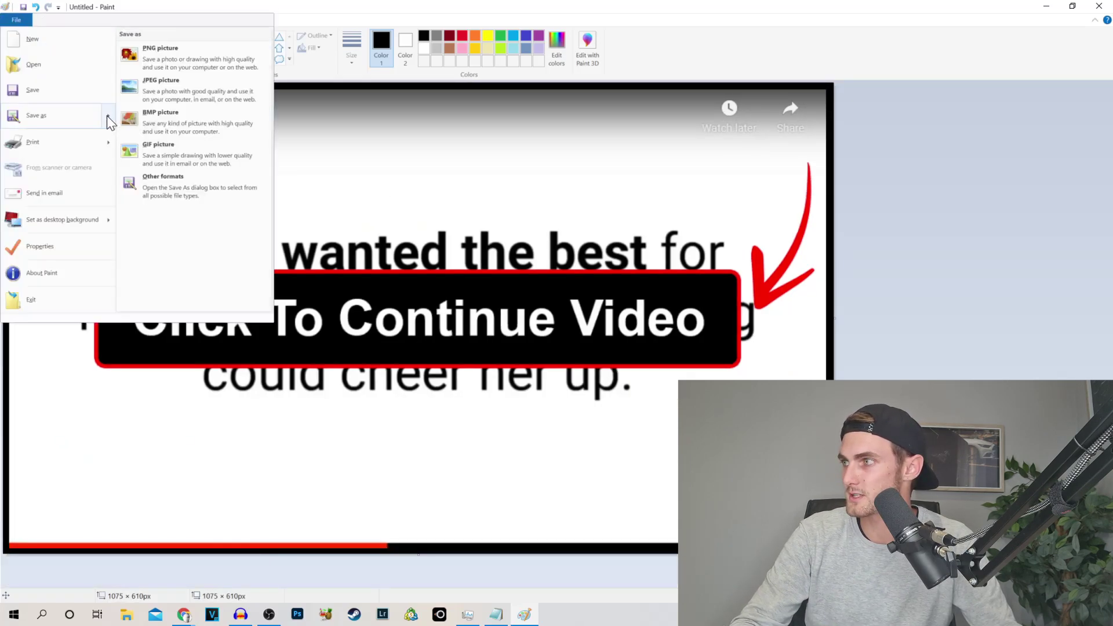
click(40, 89)
key(Return)
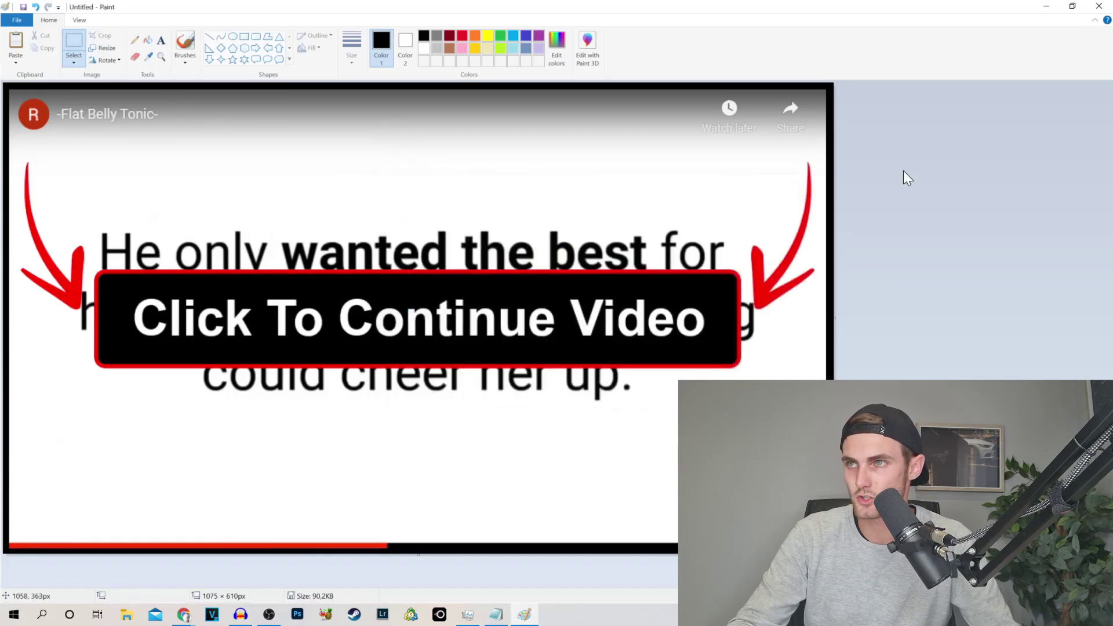
click(1099, 6)
Switch to the Builderall Cheetah editor and add a horizontal image element in the empty space below the headline
click(234, 10)
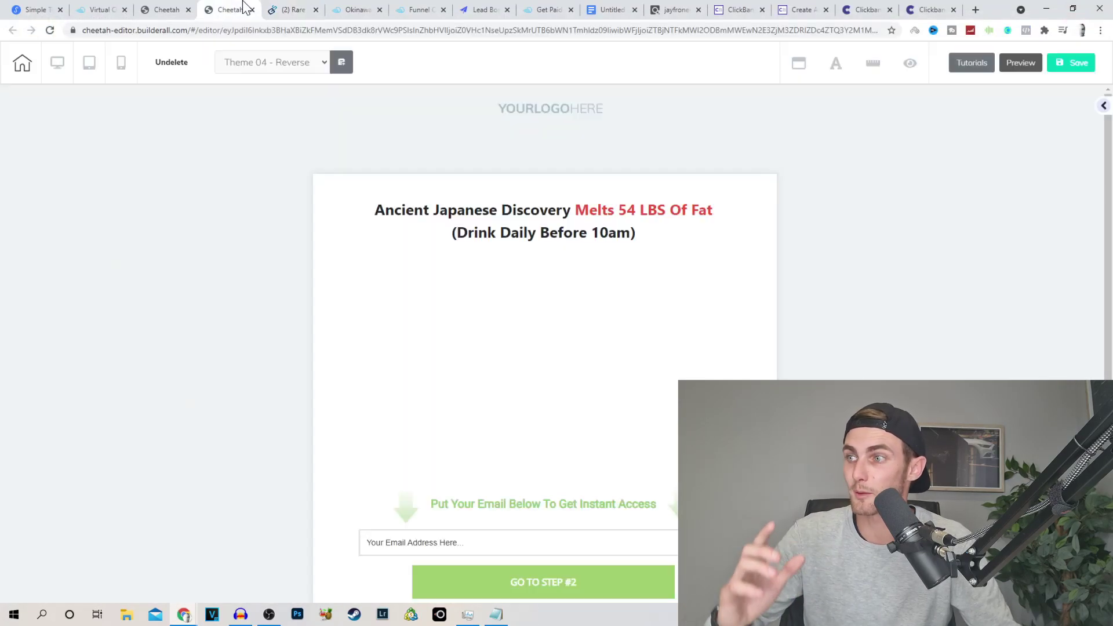
click(1103, 106)
scroll(1060, 134, down, 6)
scroll(1041, 295, down, 6)
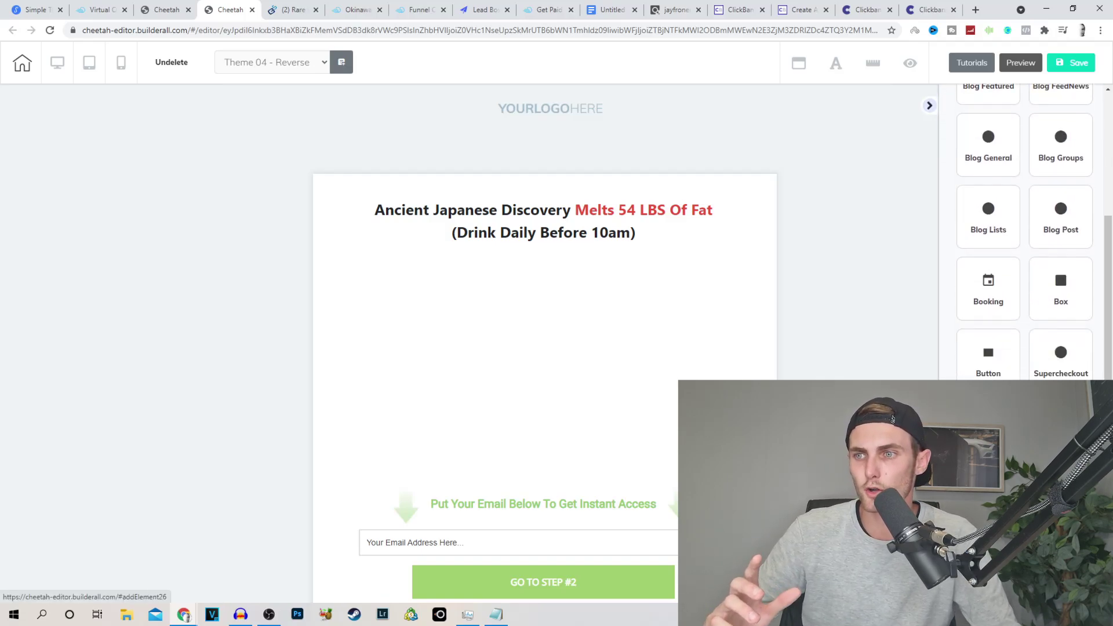
click(1041, 295)
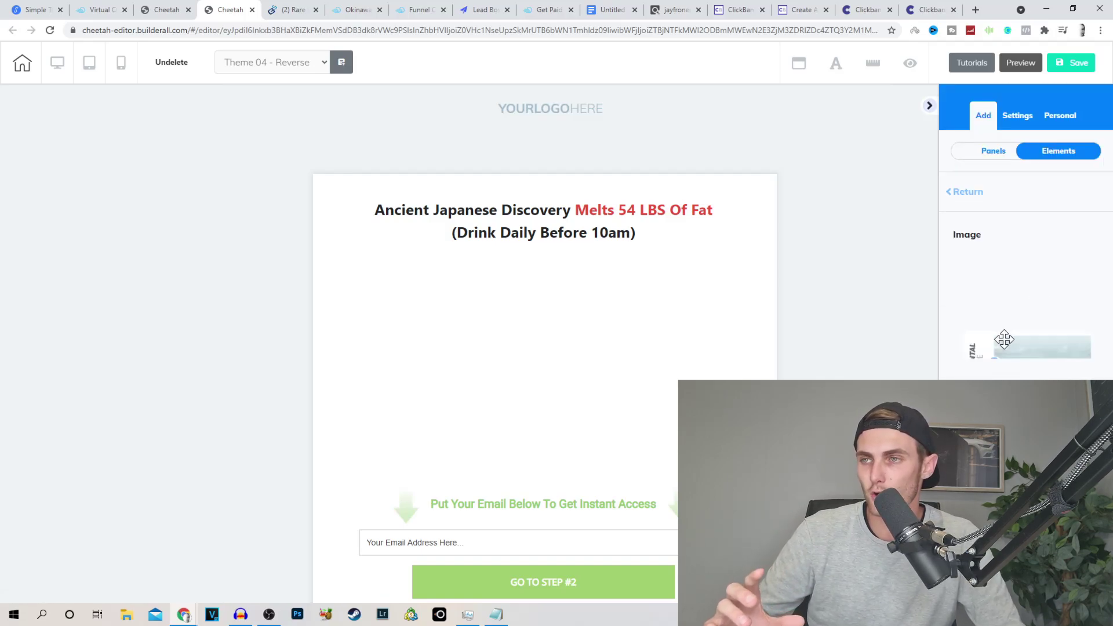
drag(1003, 370, 555, 342)
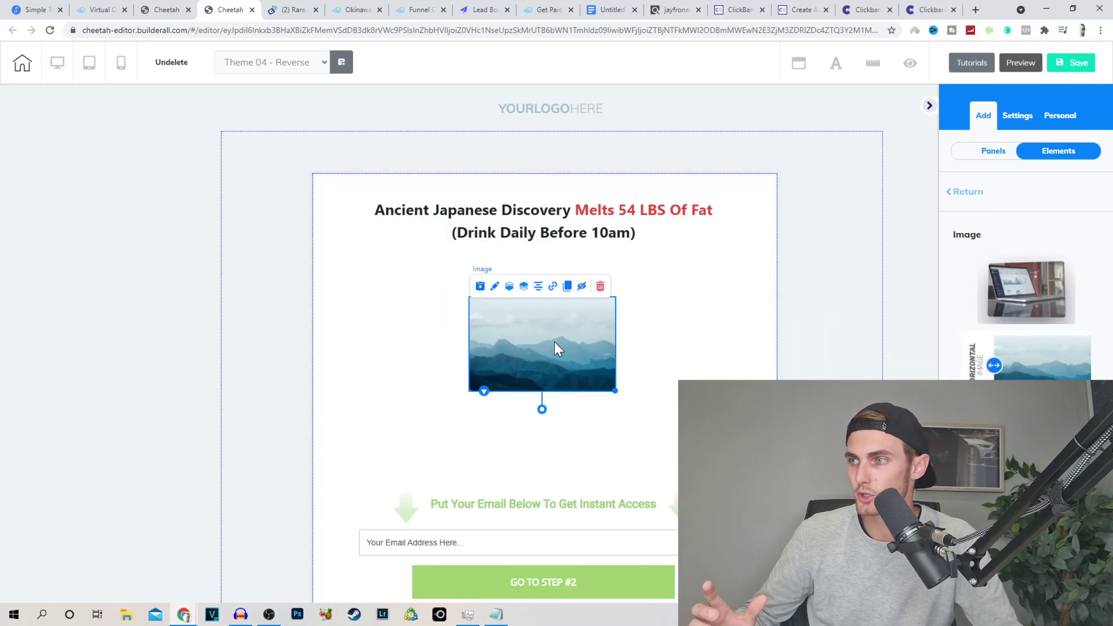
Upload the Untitled video screenshot and use it to replace the placeholder picture in the new image element
click(494, 286)
click(1027, 192)
scroll(1037, 300, down, 1)
click(1015, 370)
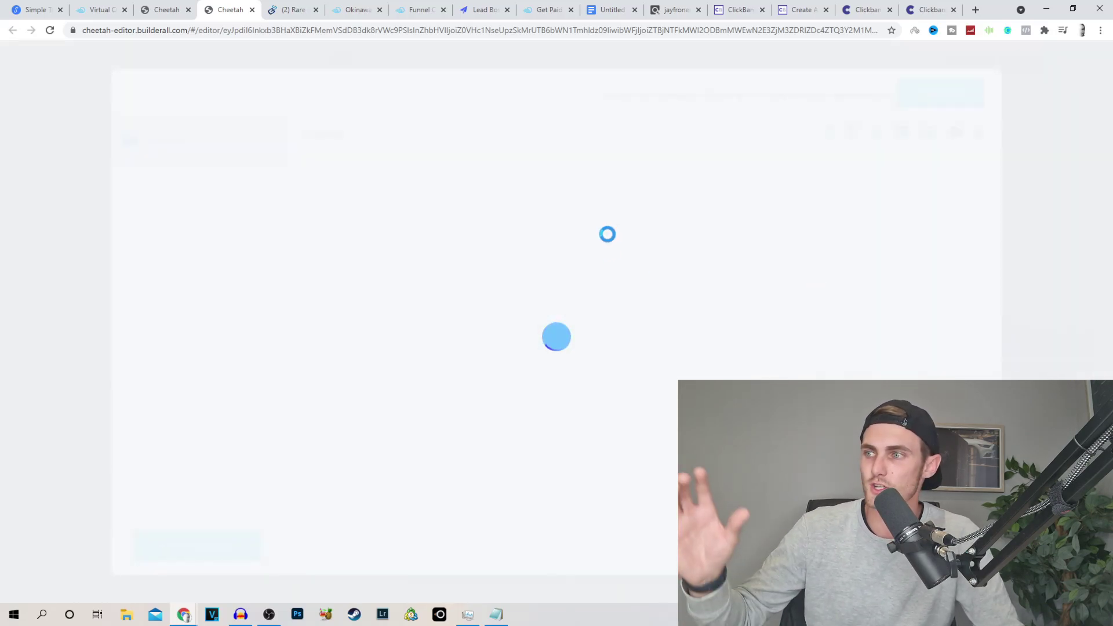
click(954, 99)
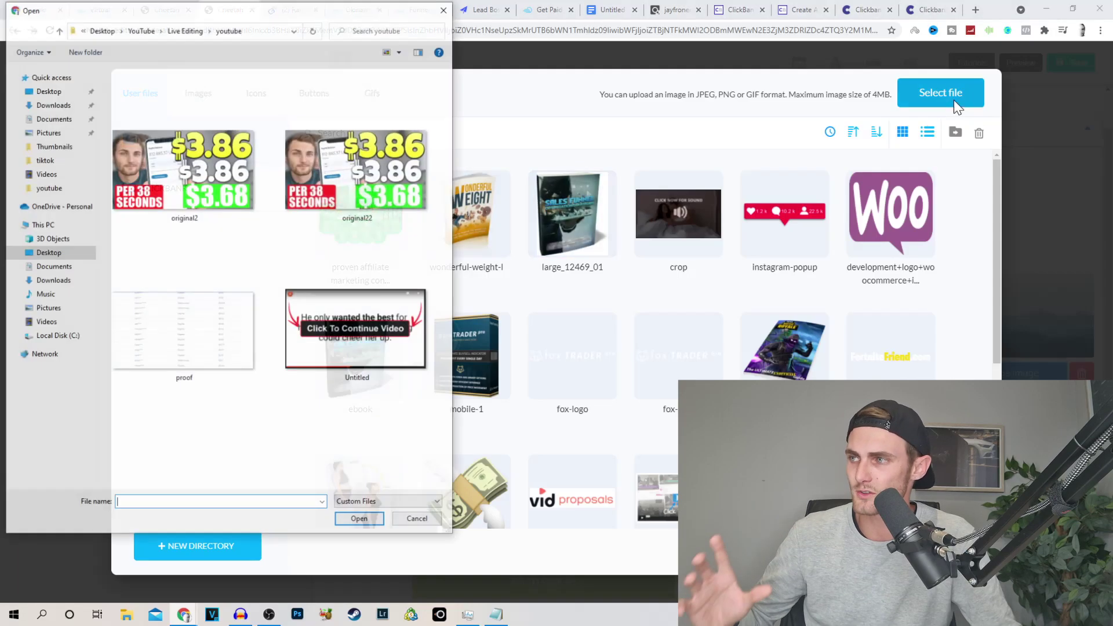
click(353, 346)
click(376, 518)
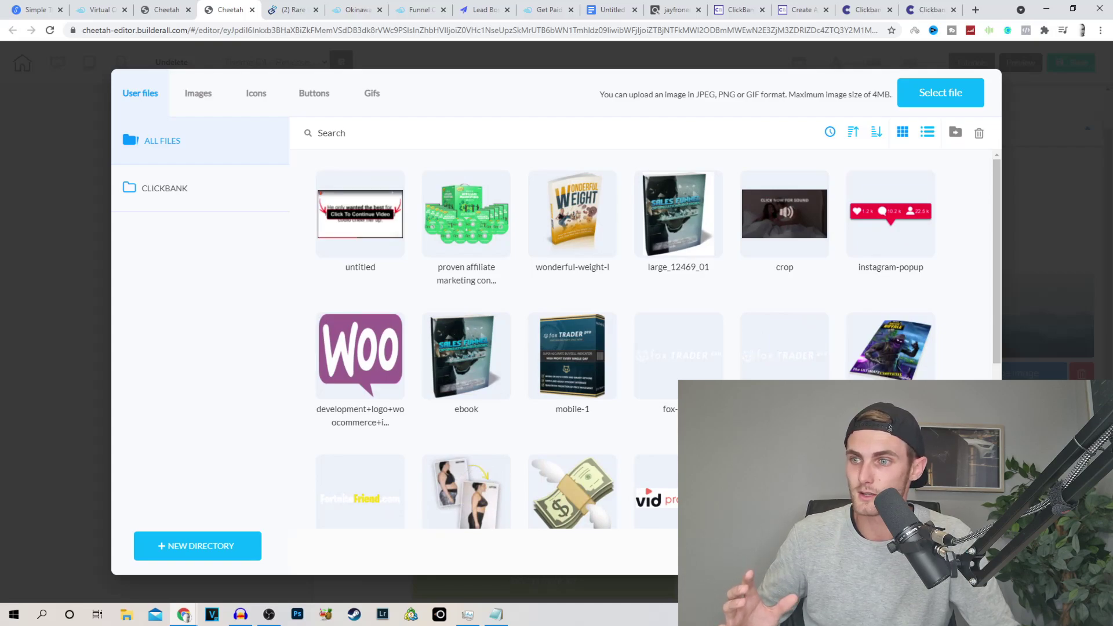
click(362, 215)
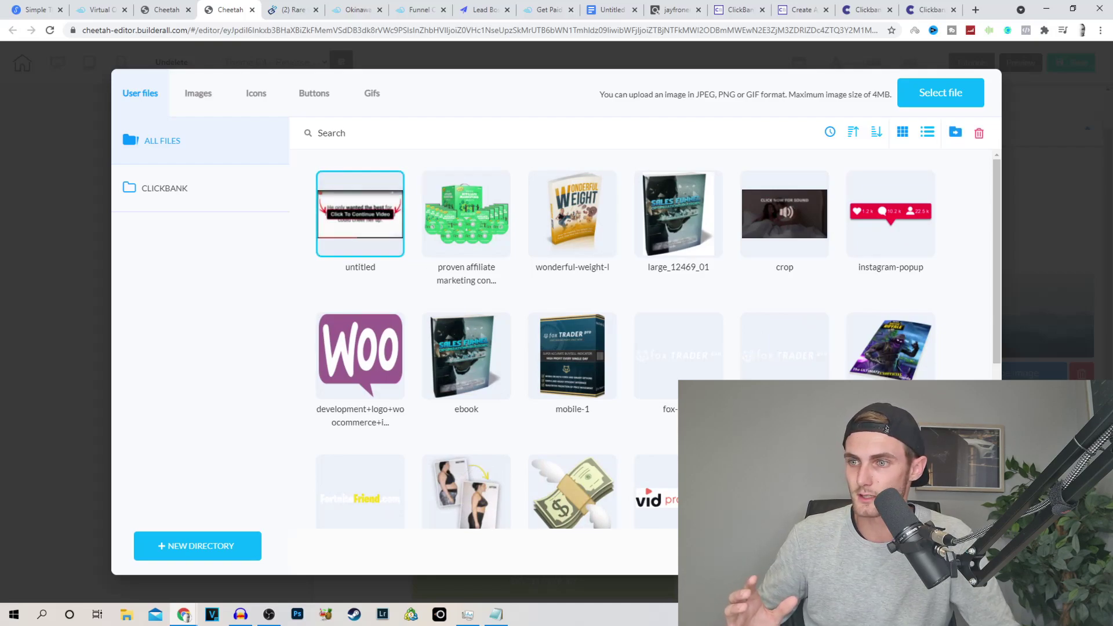
Enlarge the video image to fill the space between headline and form, and centre both image and headline
drag(574, 359, 758, 488)
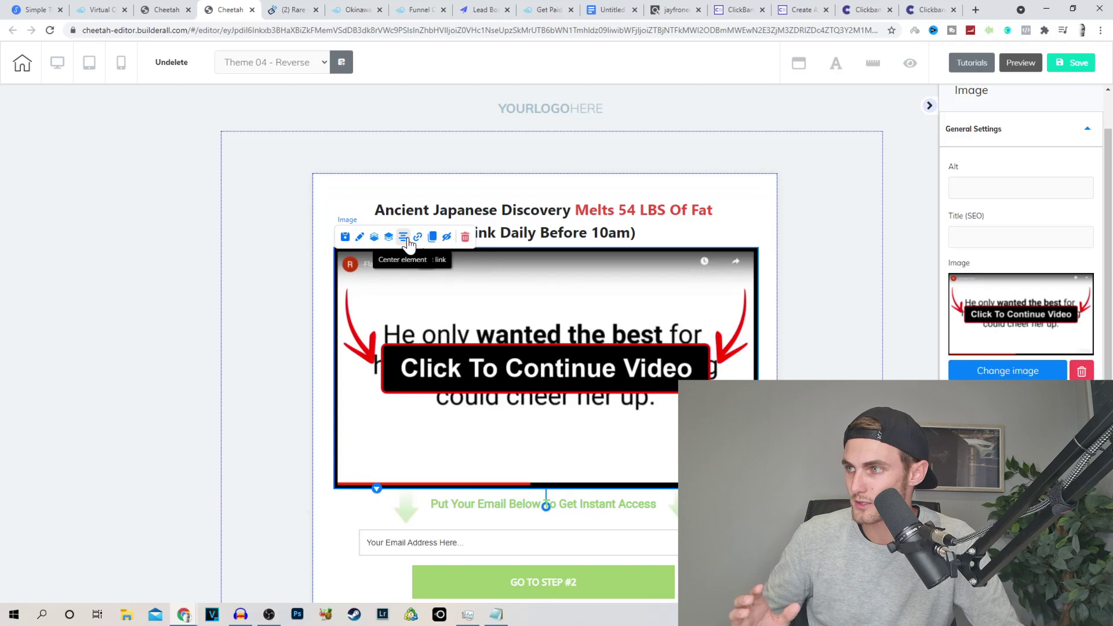
click(415, 214)
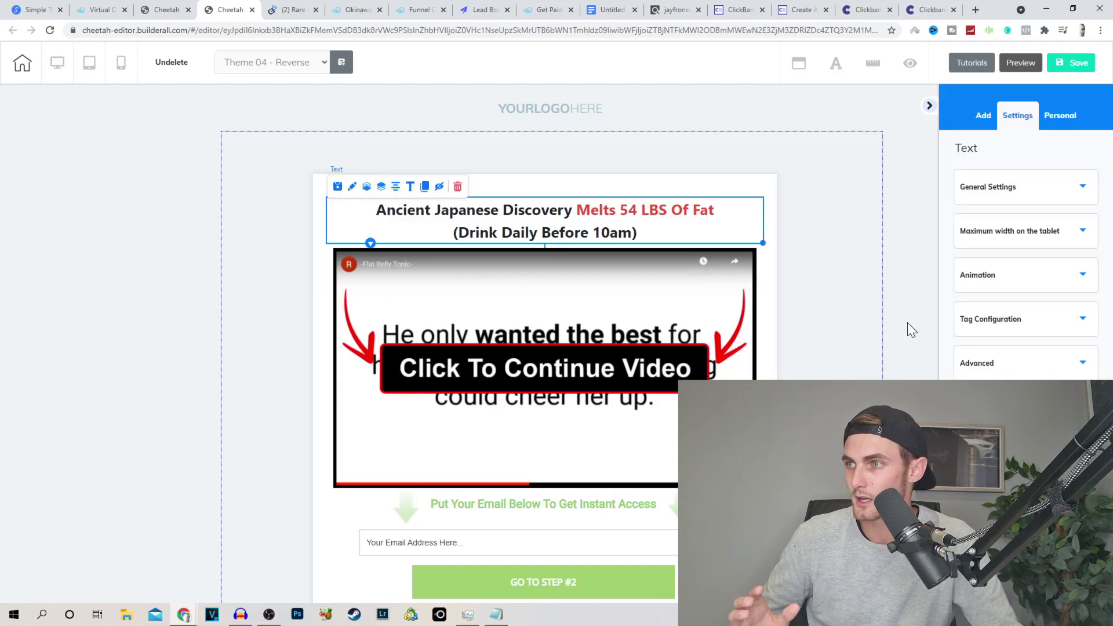
click(380, 186)
Connect the opt-in form to the Default Form / E-mail Marketing List and save the choice
scroll(615, 400, down, 2)
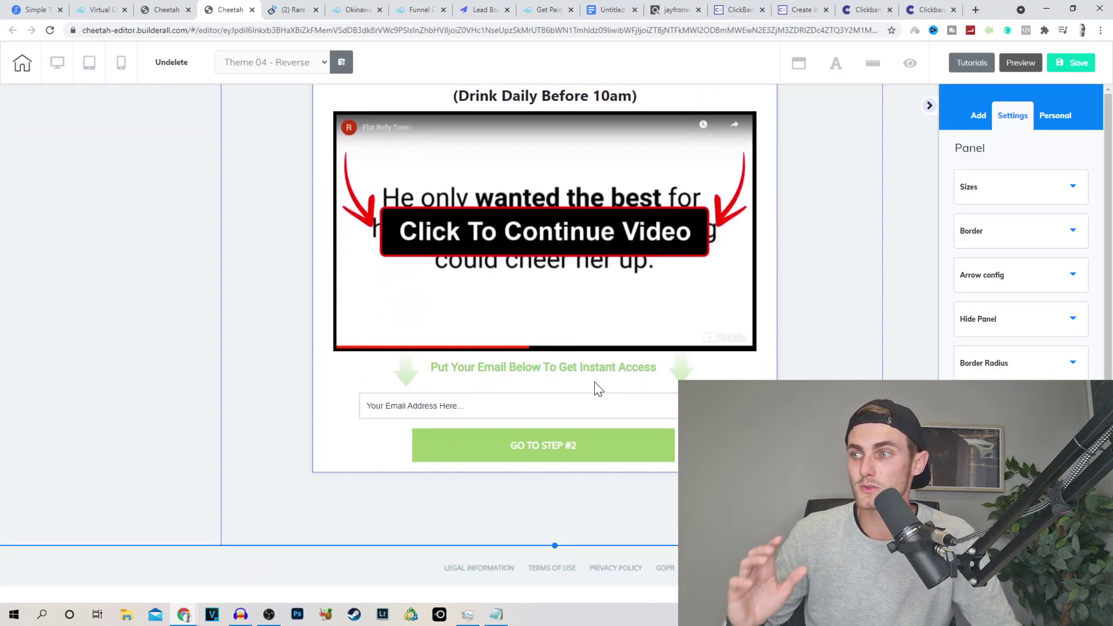
click(545, 412)
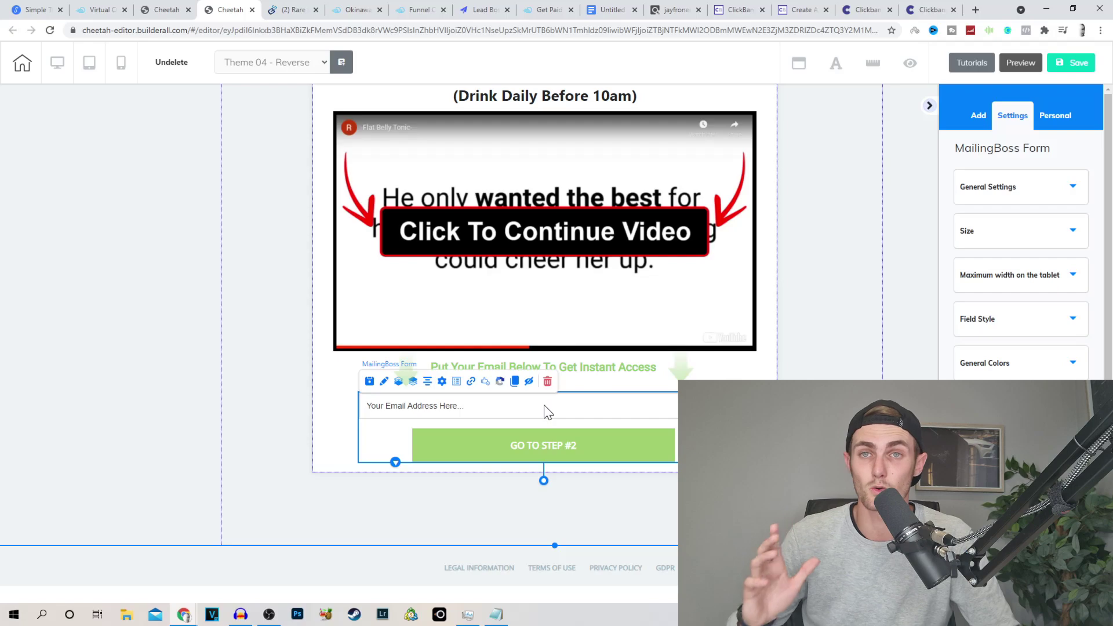
click(440, 381)
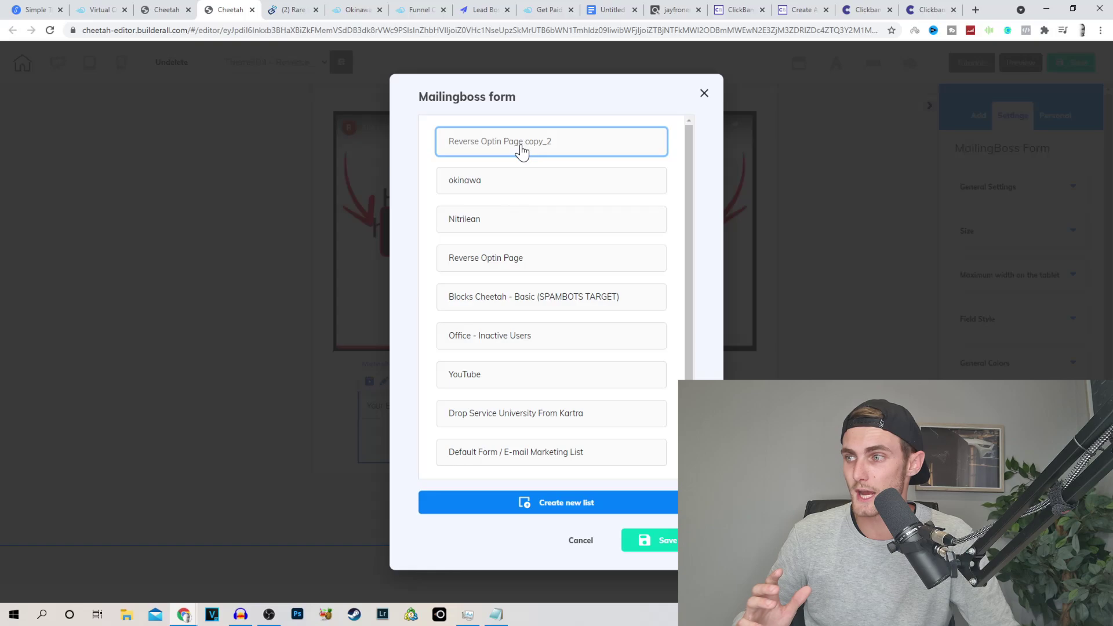
scroll(553, 271, down, 1)
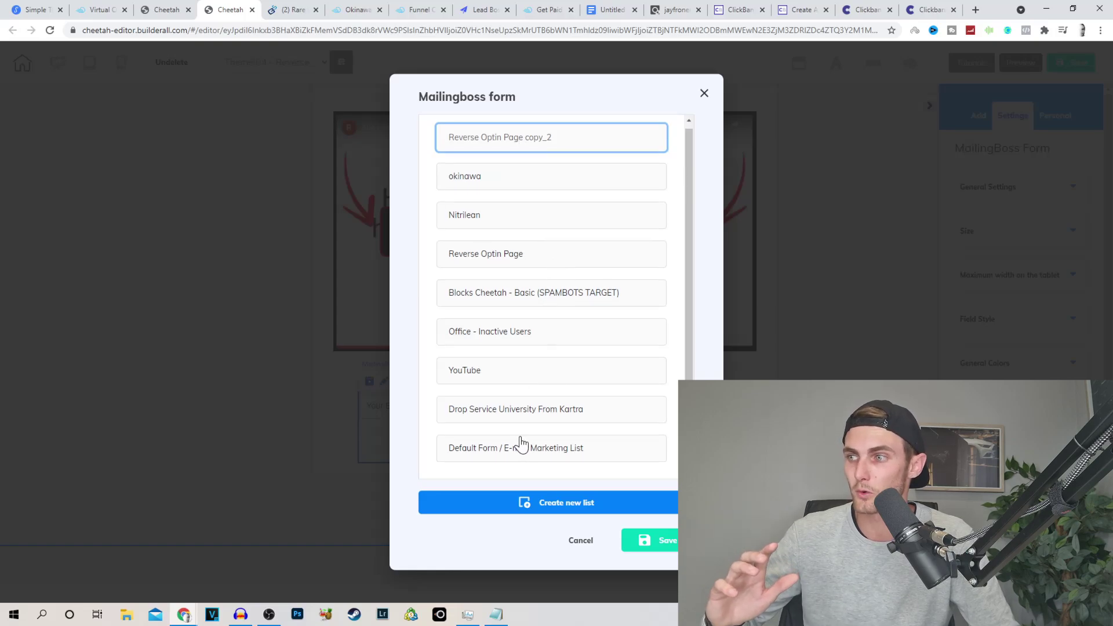
click(529, 452)
click(648, 539)
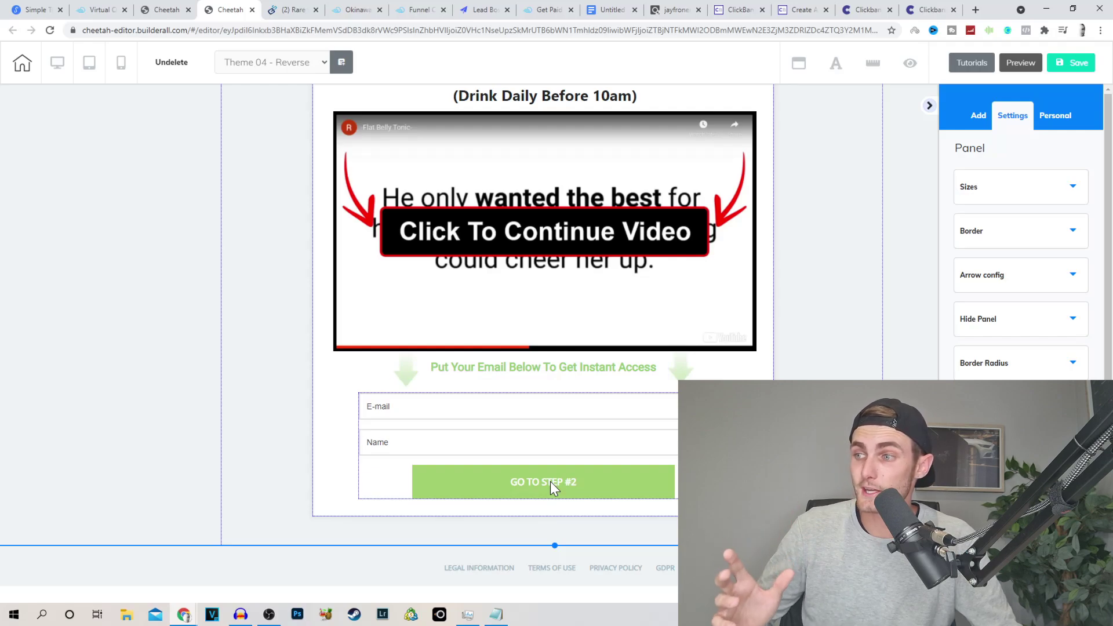
Open the Subscribe confirm web link in the opt-in form's list URL settings
click(550, 481)
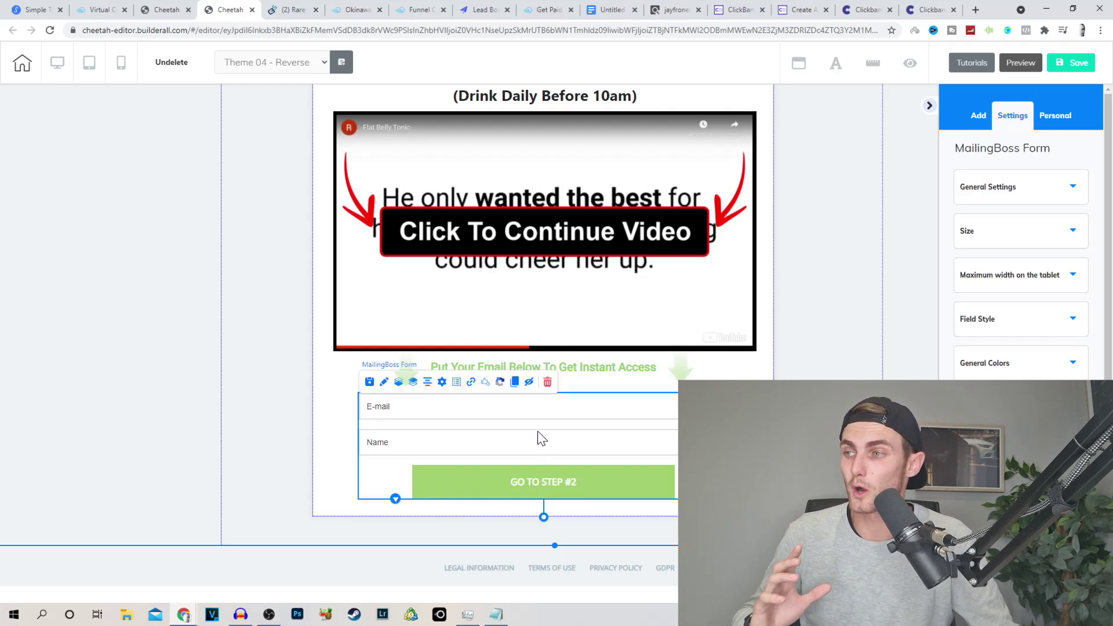
click(470, 382)
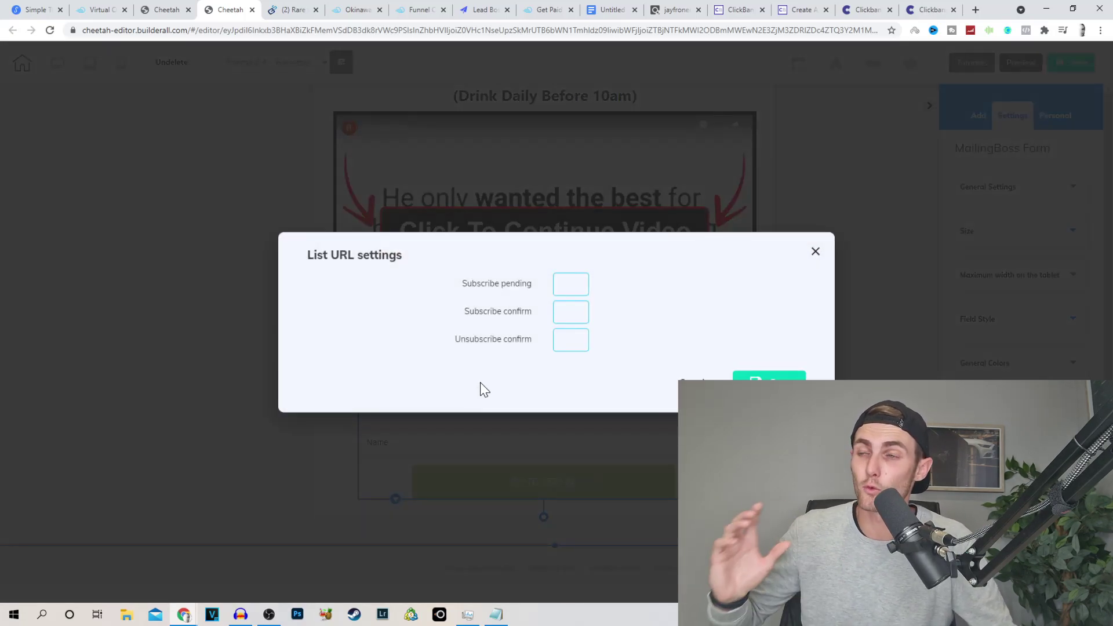
click(570, 312)
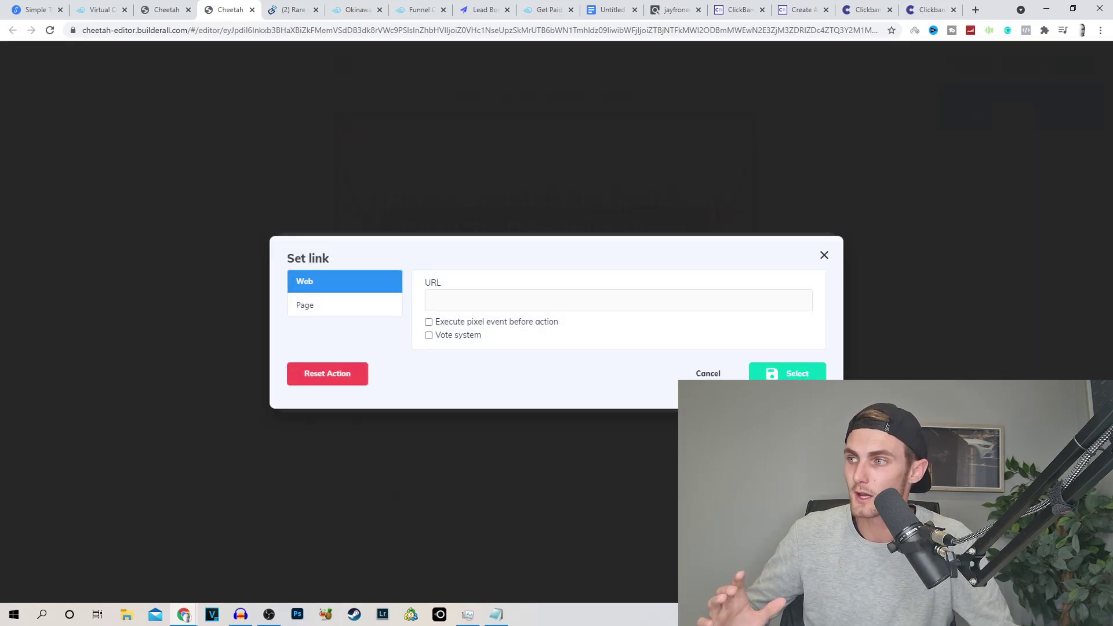
click(433, 300)
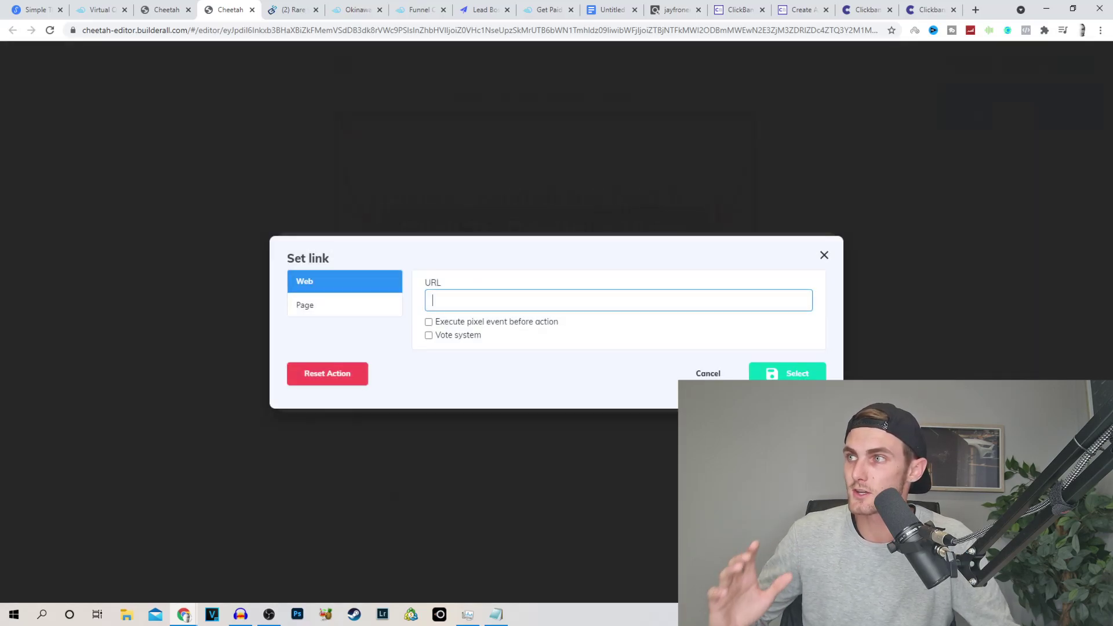
Generate the ClickBank HopLink for the Okinawa Flat Belly Tonic offer and copy it
click(674, 10)
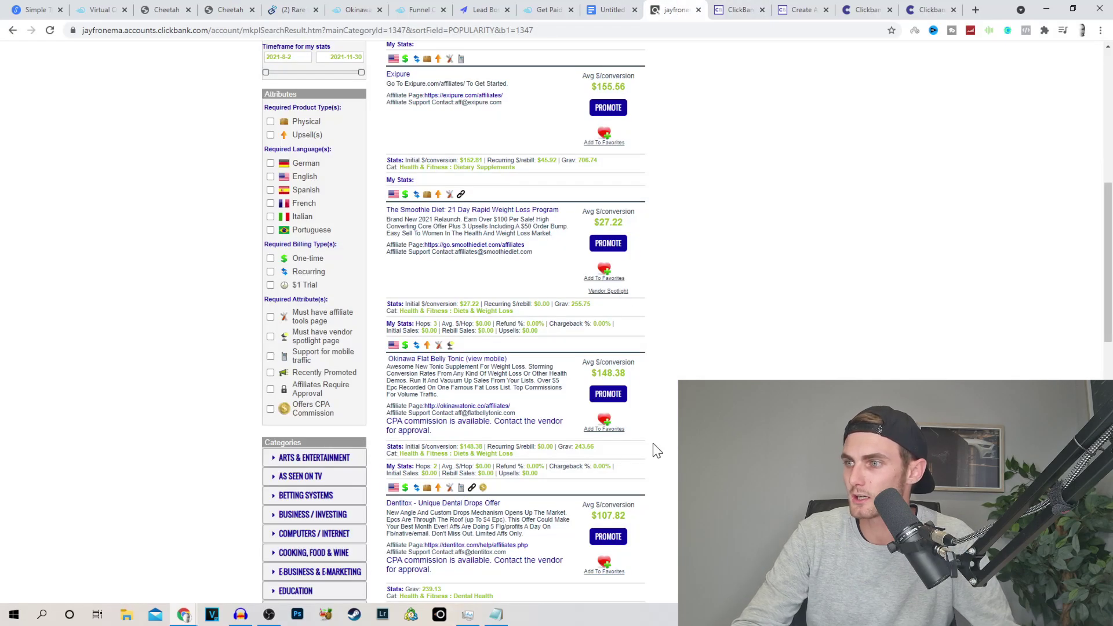
click(601, 391)
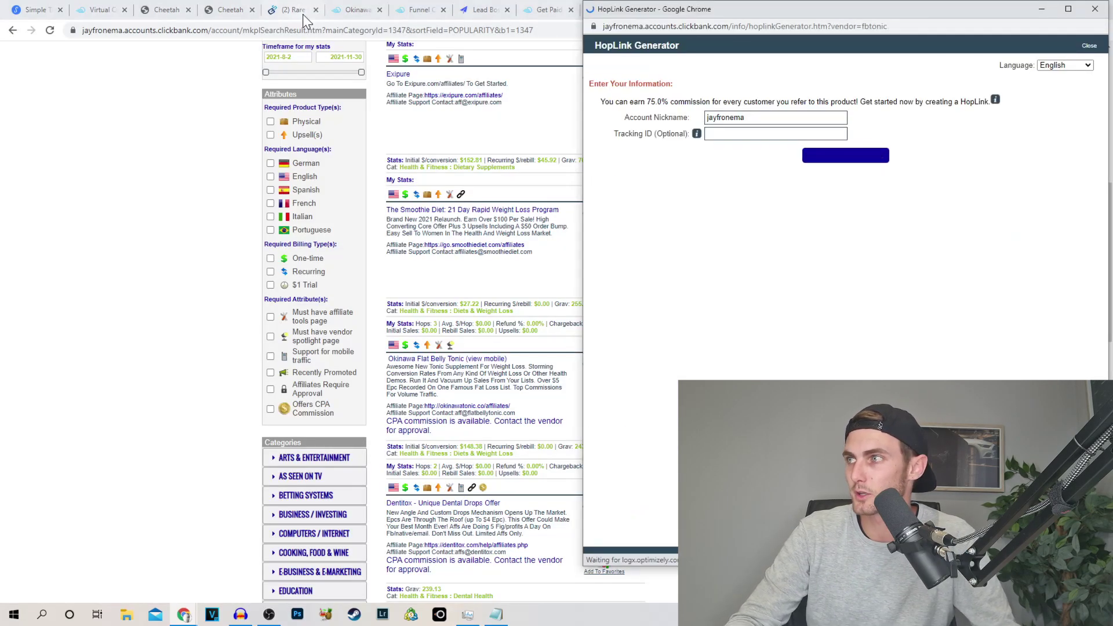
click(241, 9)
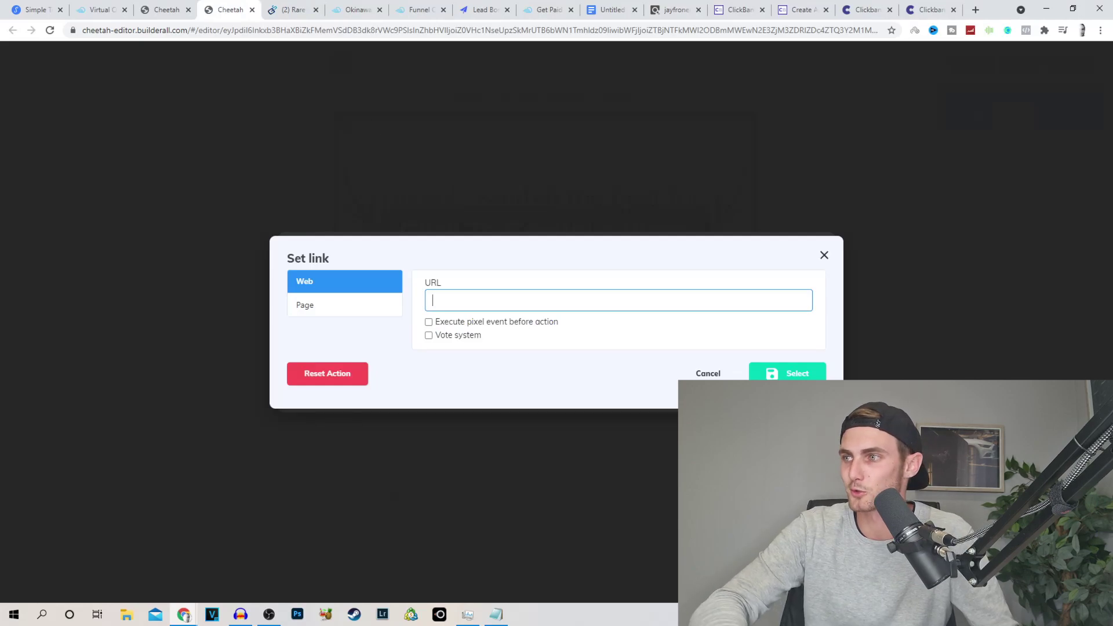
right_click(511, 300)
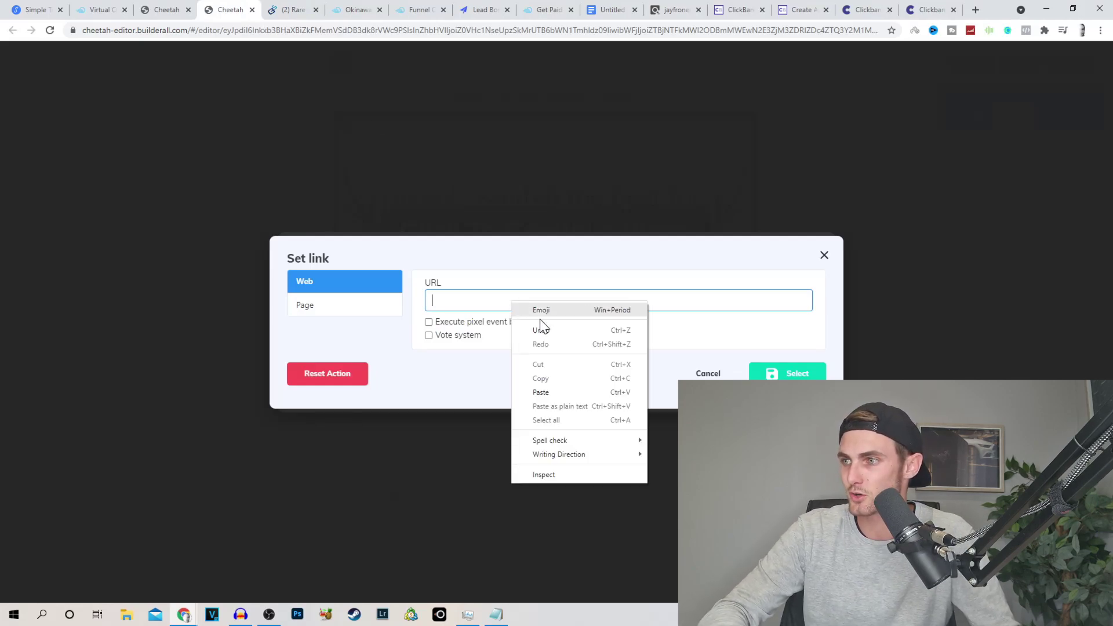
click(545, 386)
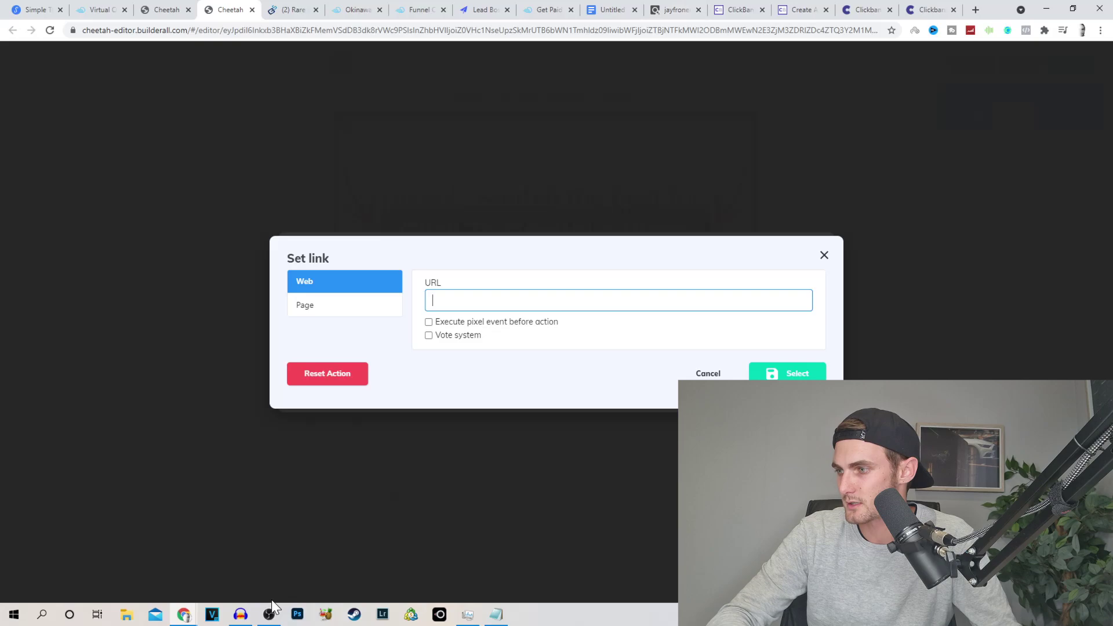
mouse_move(183, 614)
click(304, 559)
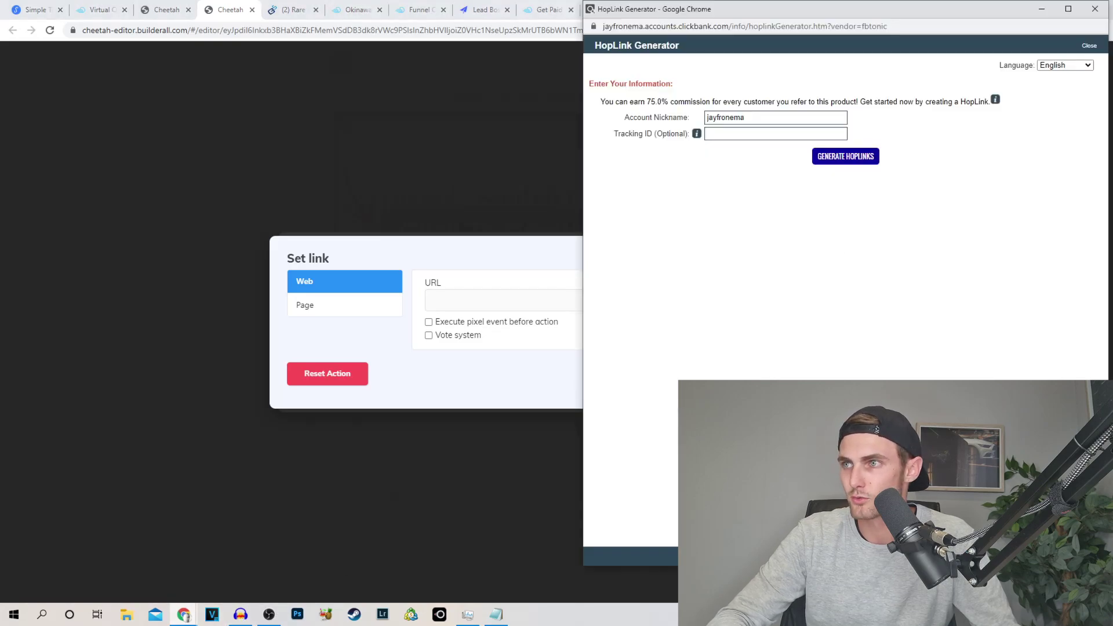
click(822, 157)
drag(929, 237, 755, 251)
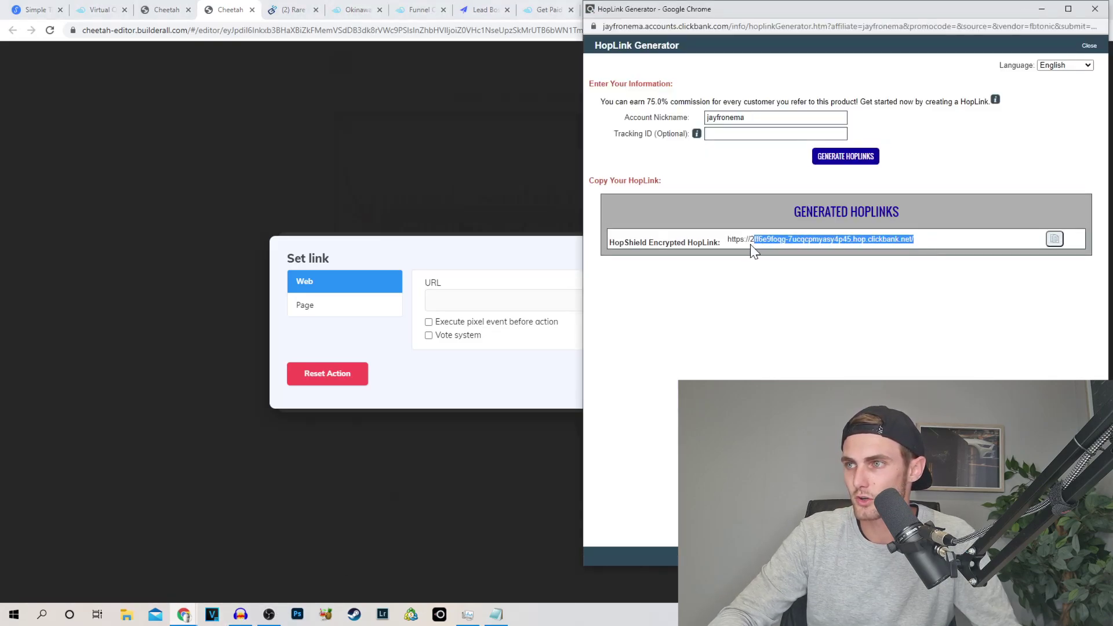
right_click(729, 249)
click(747, 256)
Set the form's Subscribe confirm link to the copied Okinawa HopLink
click(563, 336)
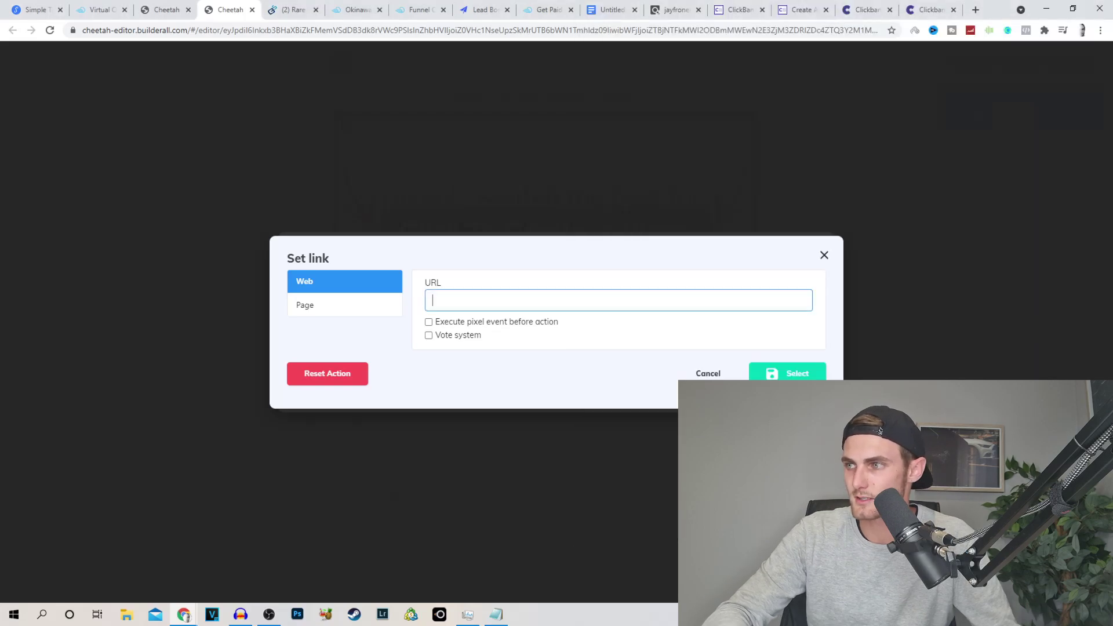
key(ctrl+v)
click(777, 376)
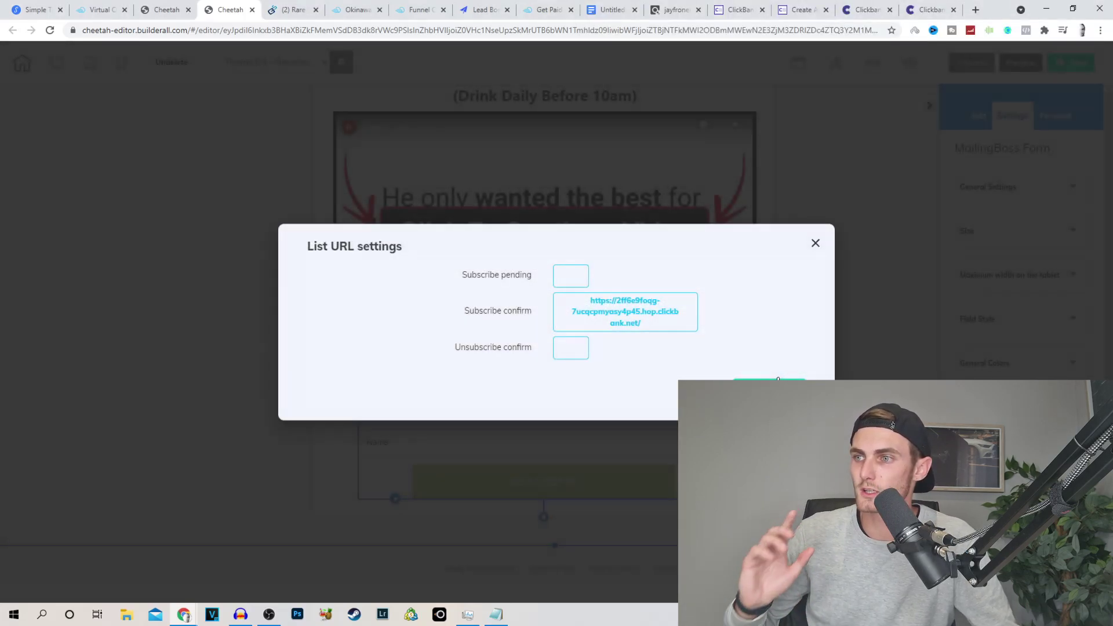
Set the remaining Subscribe pending and Unsubscribe confirm links to the copied HopLink and save the form's list URL settings
click(765, 391)
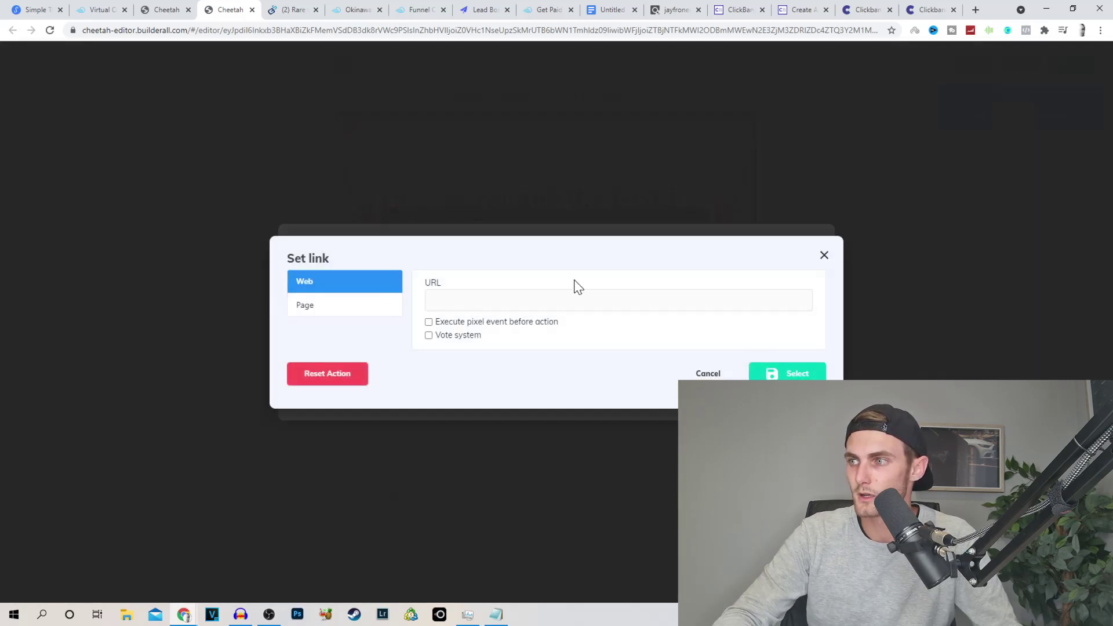
click(574, 300)
key(ctrl+v)
click(812, 371)
click(571, 267)
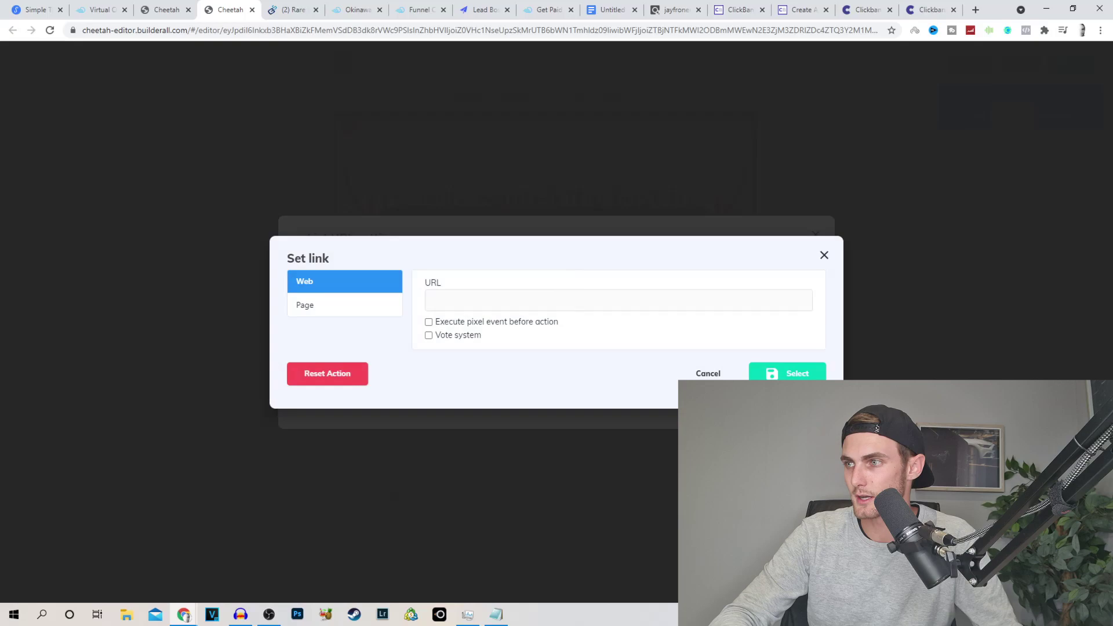
key(ctrl+v)
click(787, 373)
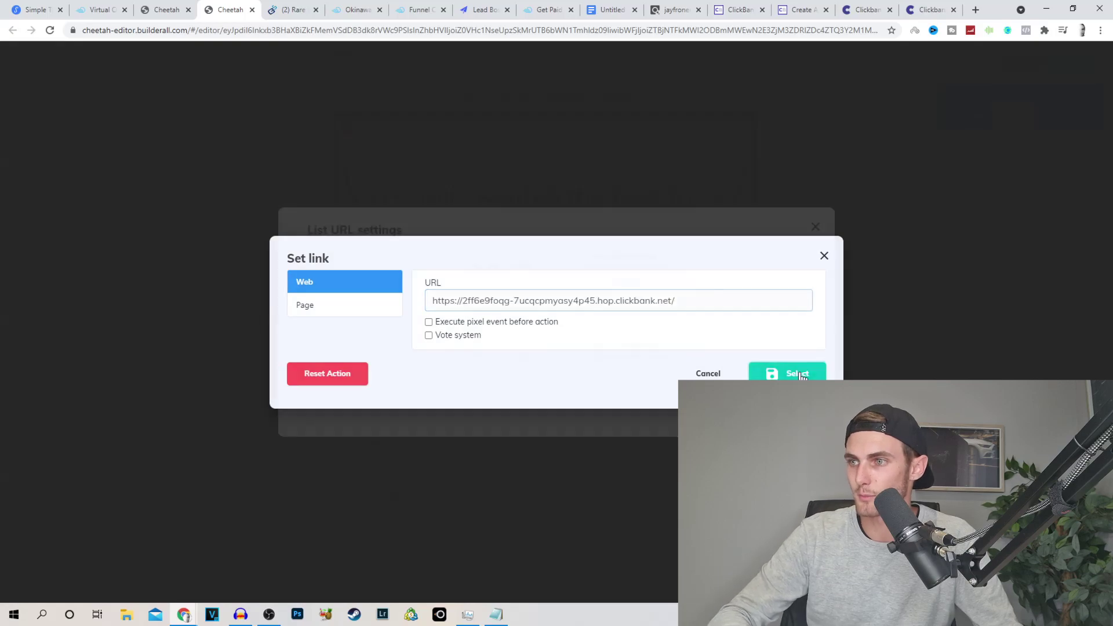
click(768, 412)
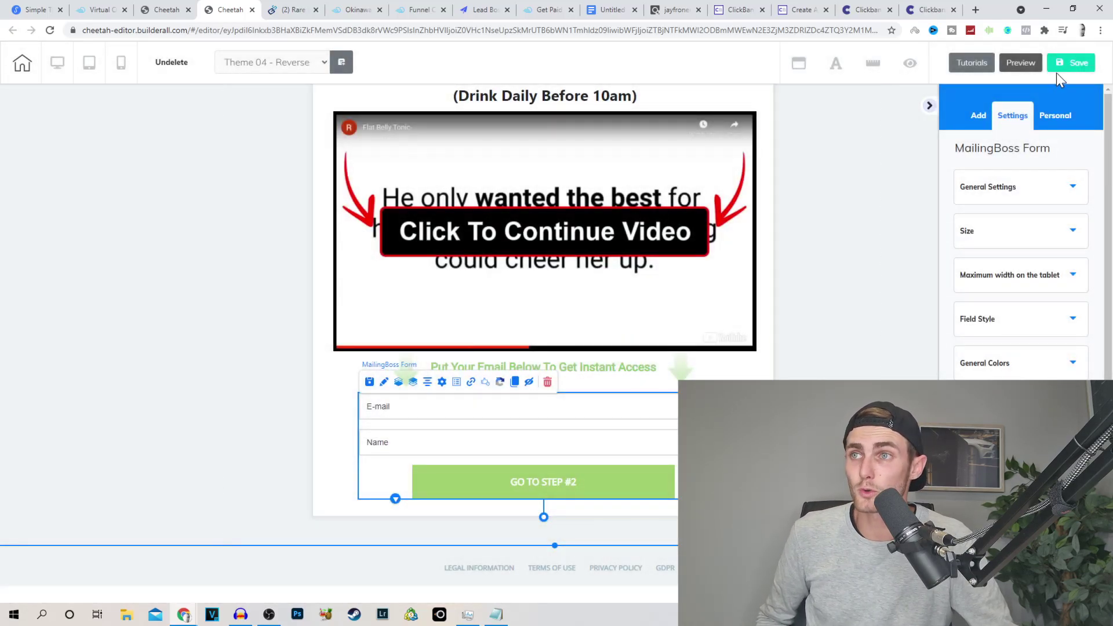
Save and publish the opt-in page, copy its published domain, and open it in a new browser tab
click(1071, 72)
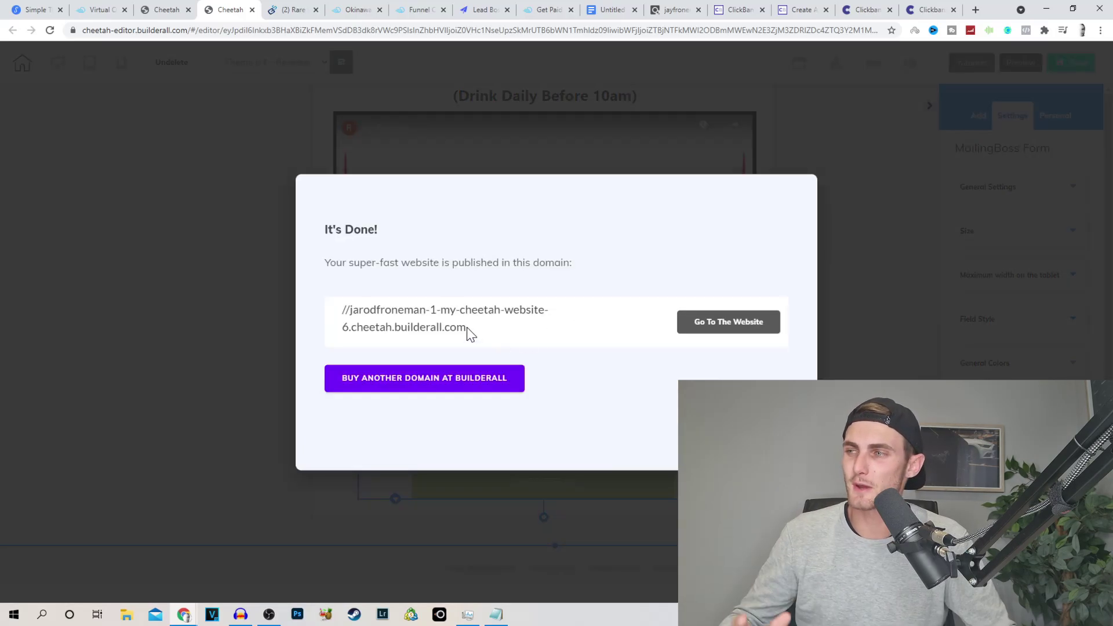
drag(467, 327, 352, 310)
right_click(372, 309)
click(400, 318)
click(976, 10)
key(ctrl+v)
key(Return)
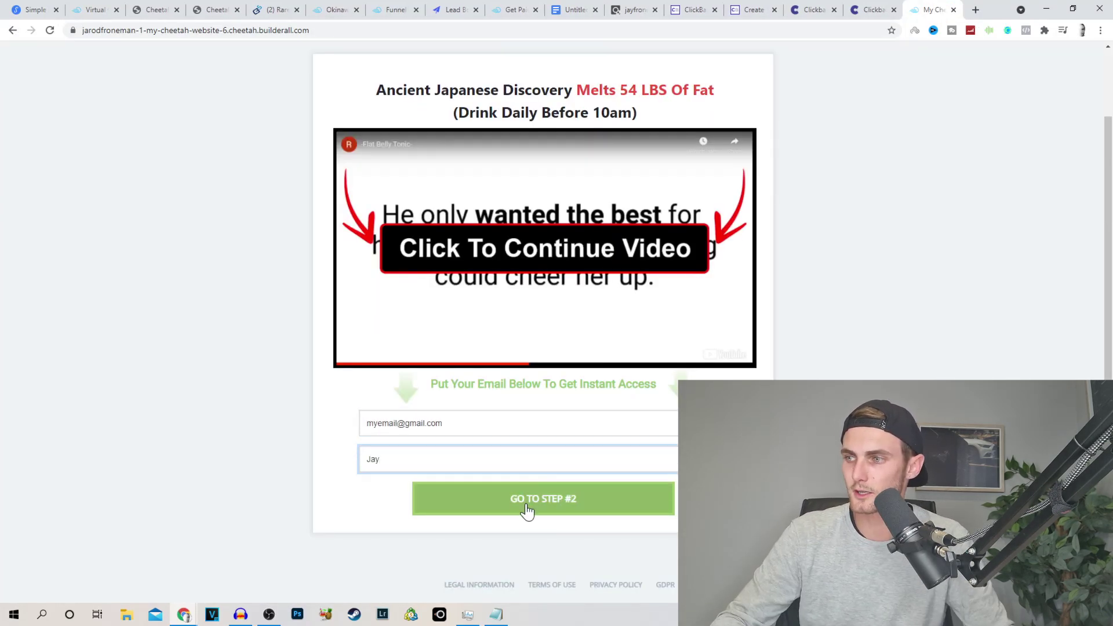
Submit the published form with a test e-mail and name, then return to the editor and dismiss the publishing message
click(525, 508)
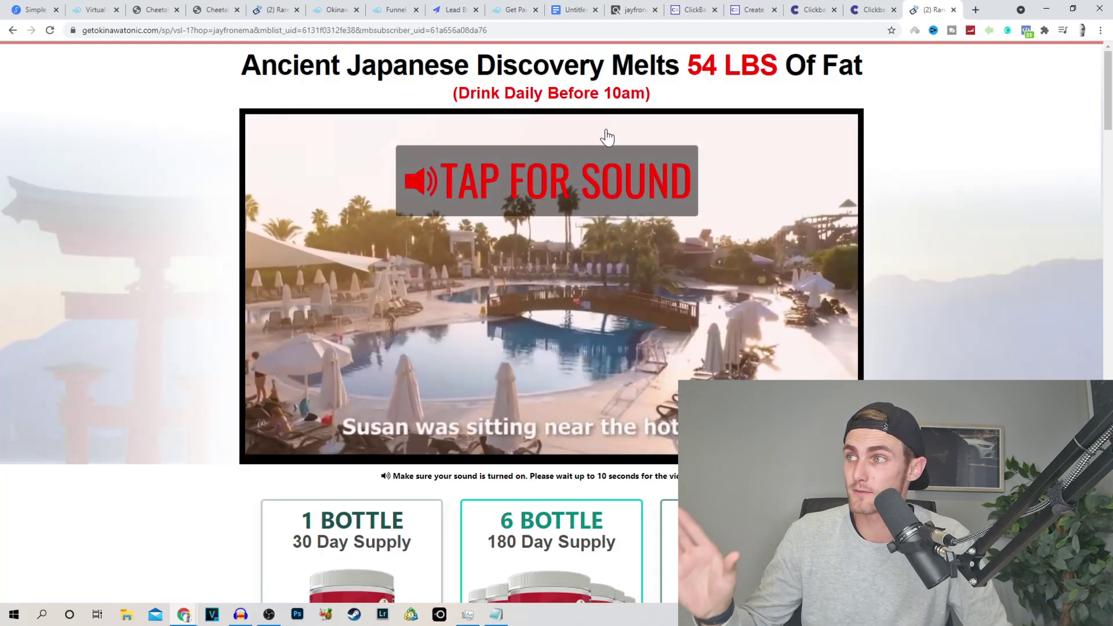
click(170, 3)
click(213, 8)
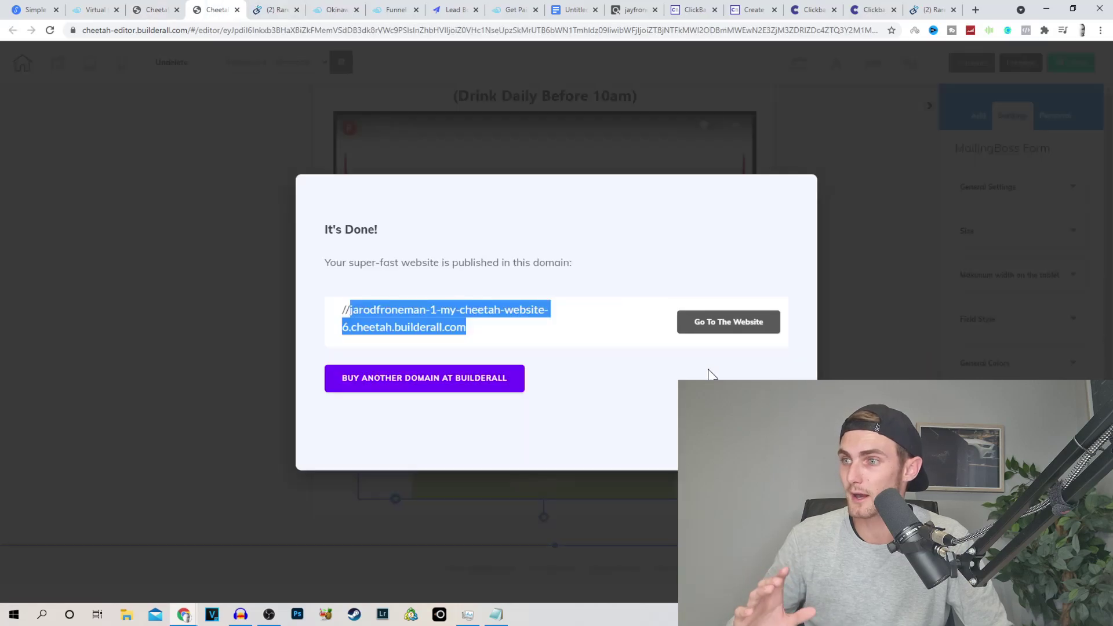
key(Escape)
Open MailingBoss from the Builderall tools and open the okinawa mailing list
click(93, 9)
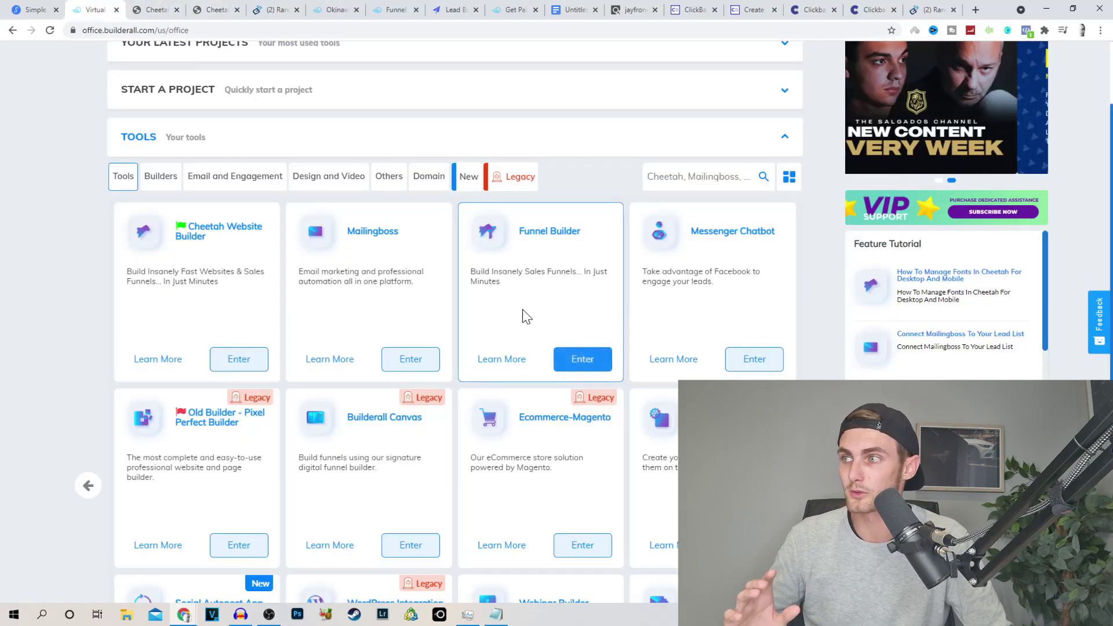
click(416, 359)
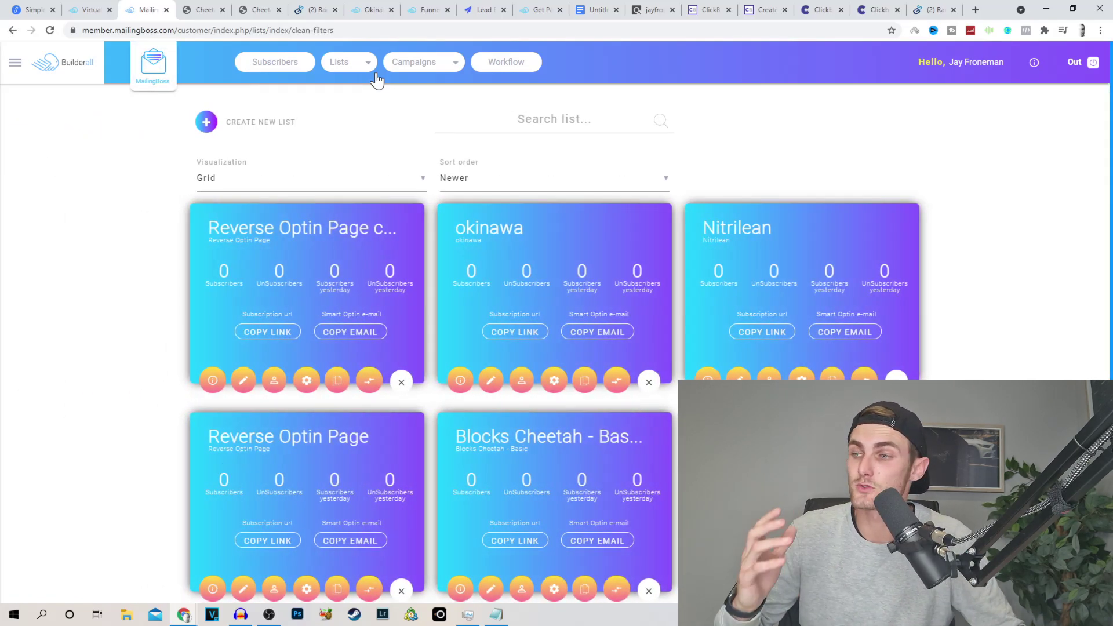
scroll(638, 142, down, 4)
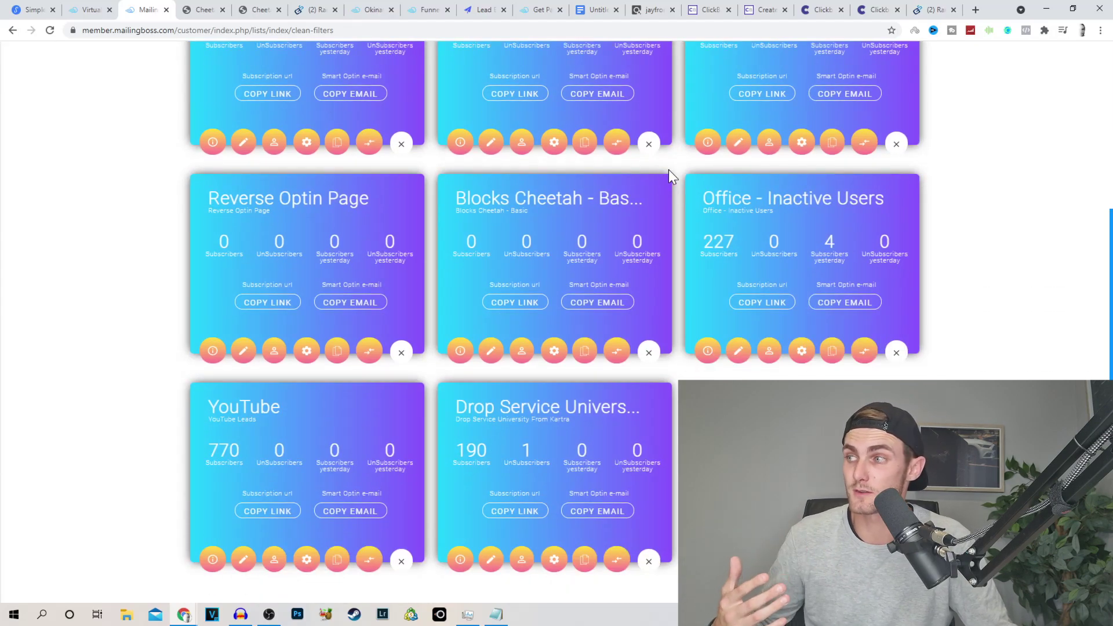
scroll(702, 212, up, 2)
scroll(713, 219, down, 2)
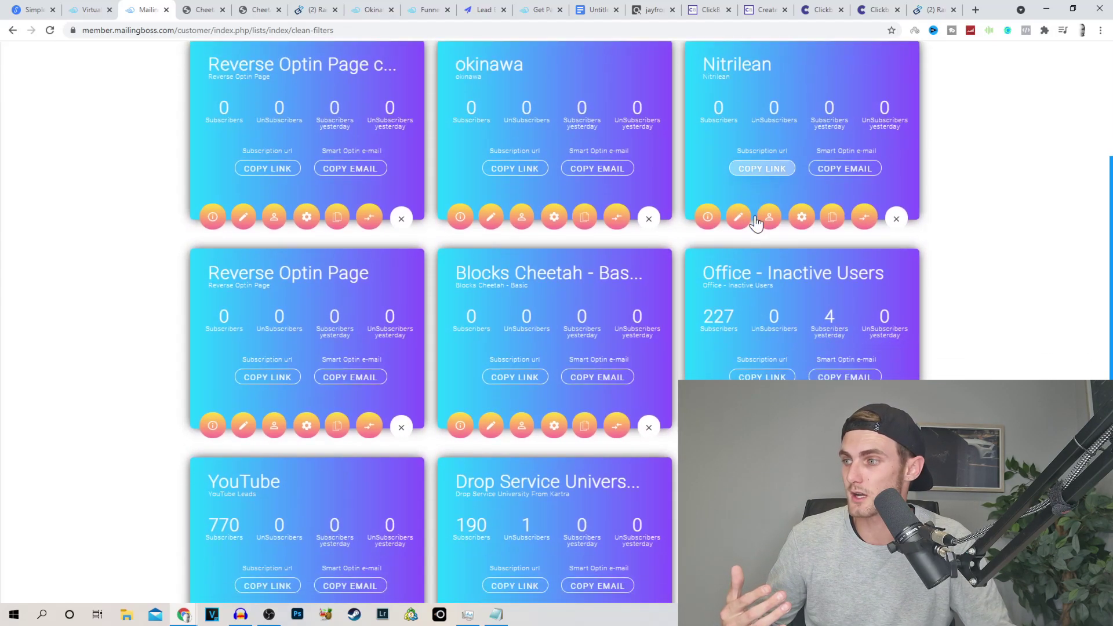
scroll(754, 214, up, 3)
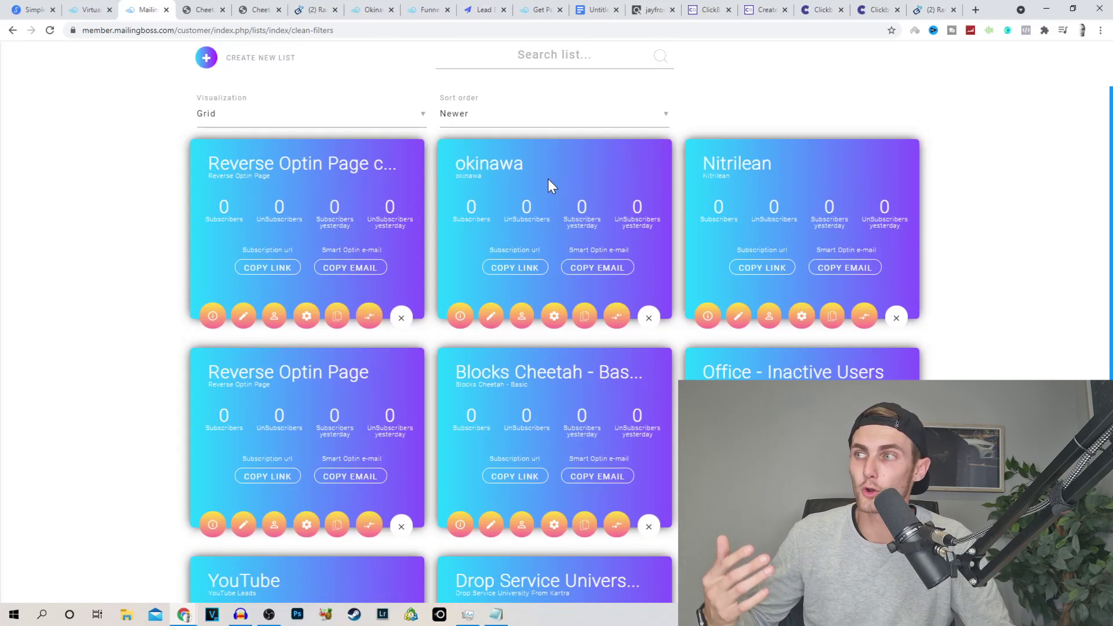
click(452, 162)
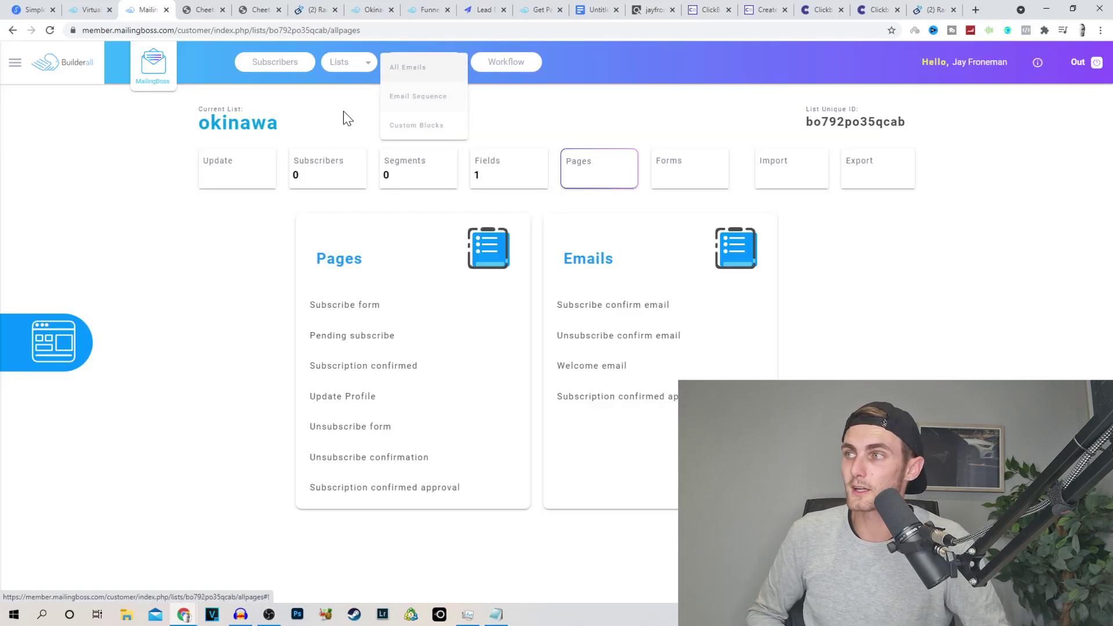
Open the Okinawa Sequence from the MailingBoss email sequences
click(425, 74)
click(437, 106)
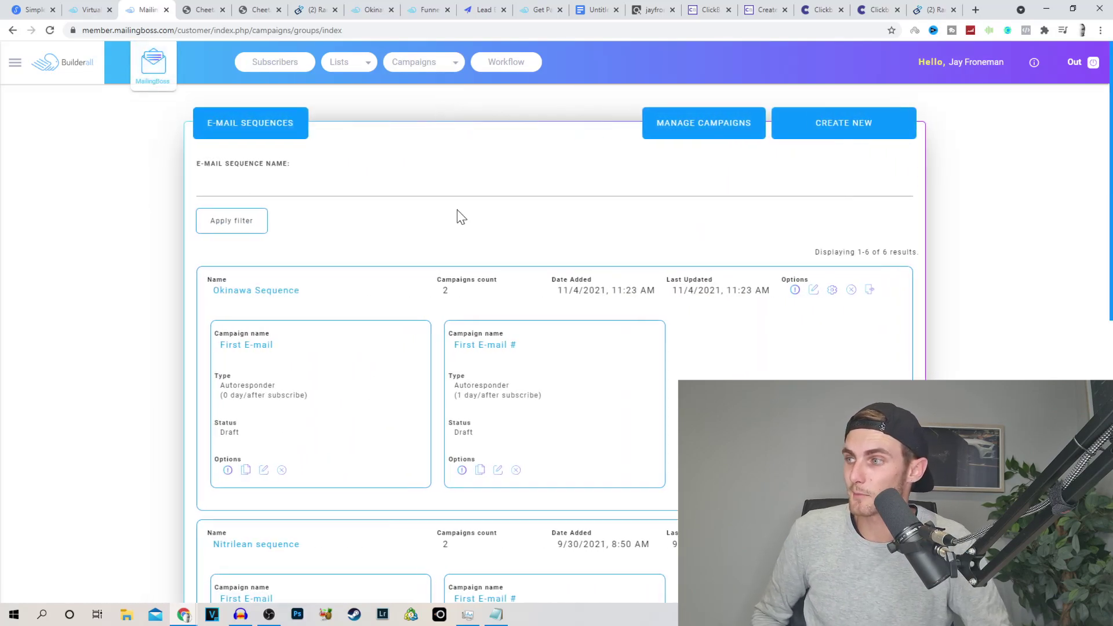
scroll(524, 216, down, 1)
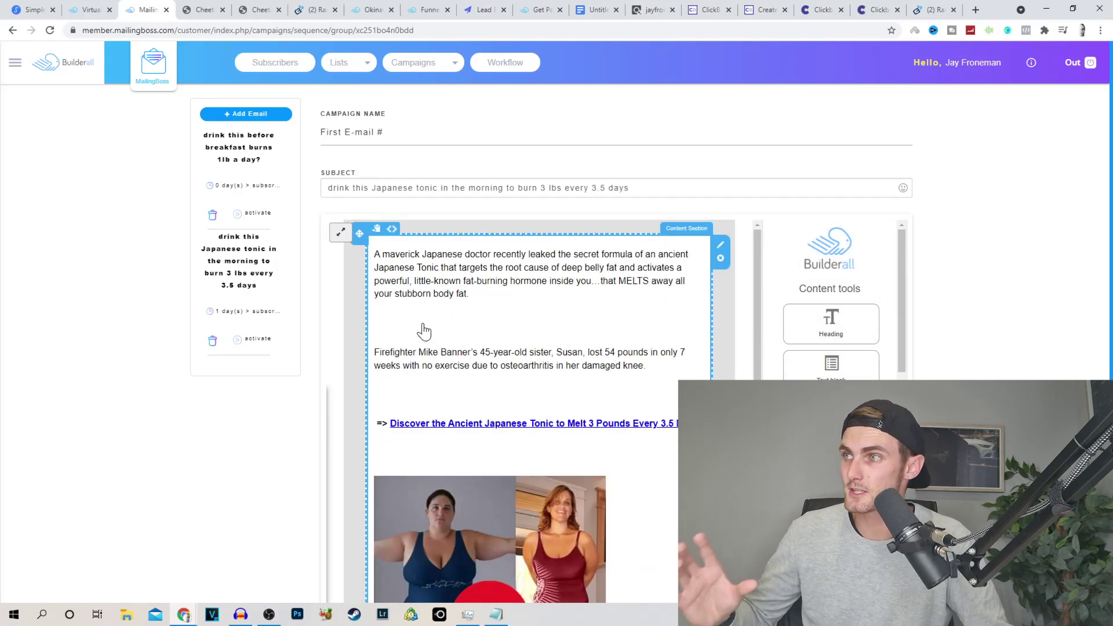
Open the Okinawa Flat Belly Tonic affiliate page from the ClickBank marketplace and open its high-converting email swipes document
click(667, 8)
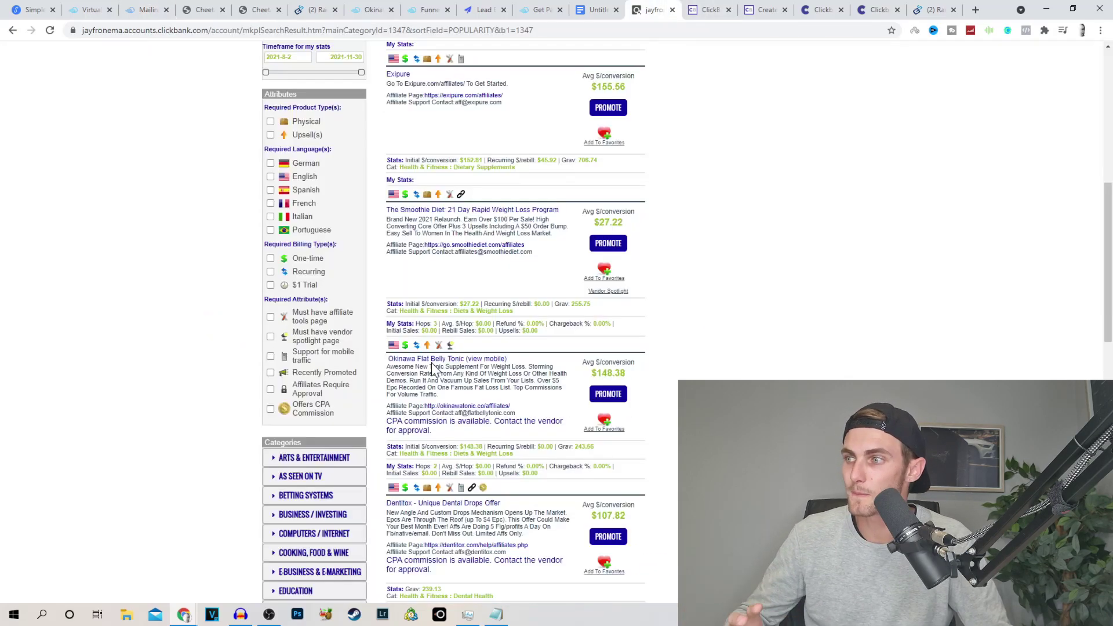
scroll(452, 261, down, 2)
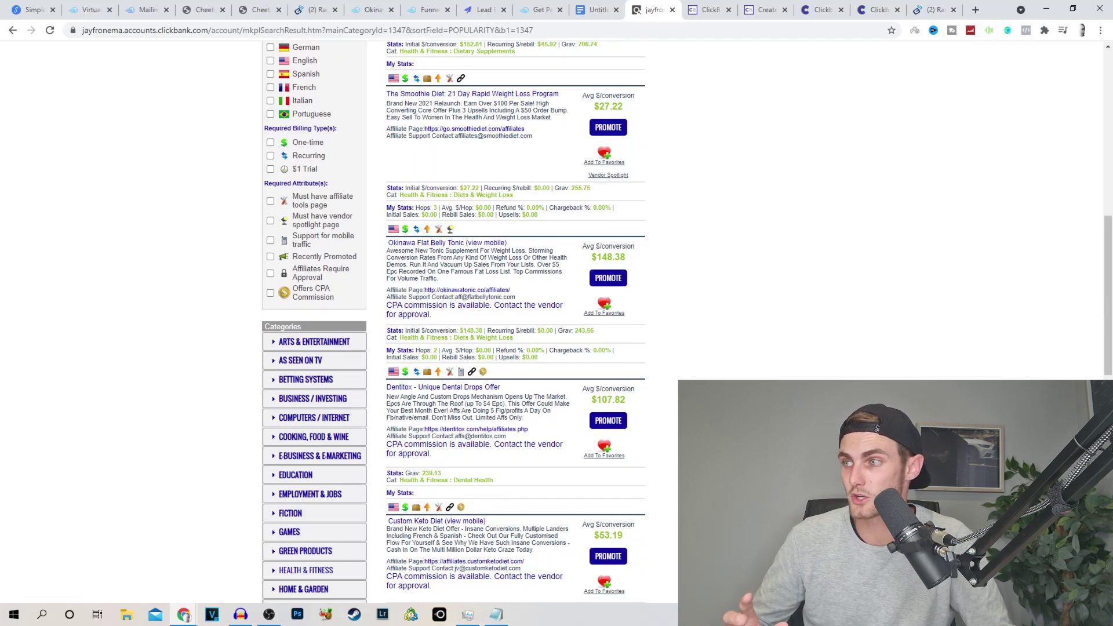
drag(423, 290, 491, 289)
click(504, 290)
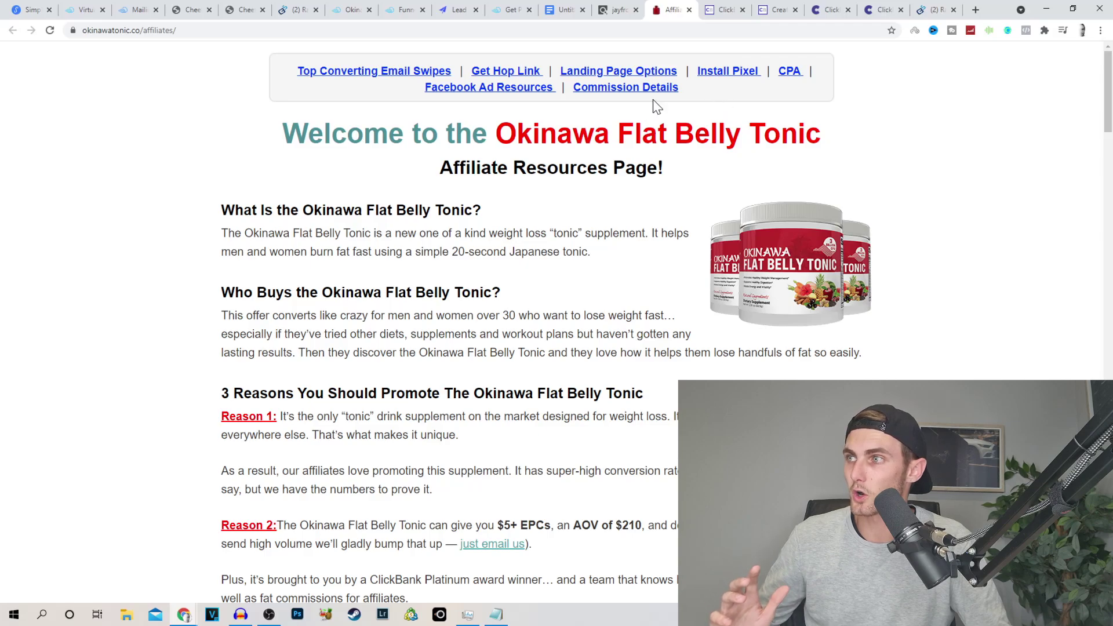
click(364, 79)
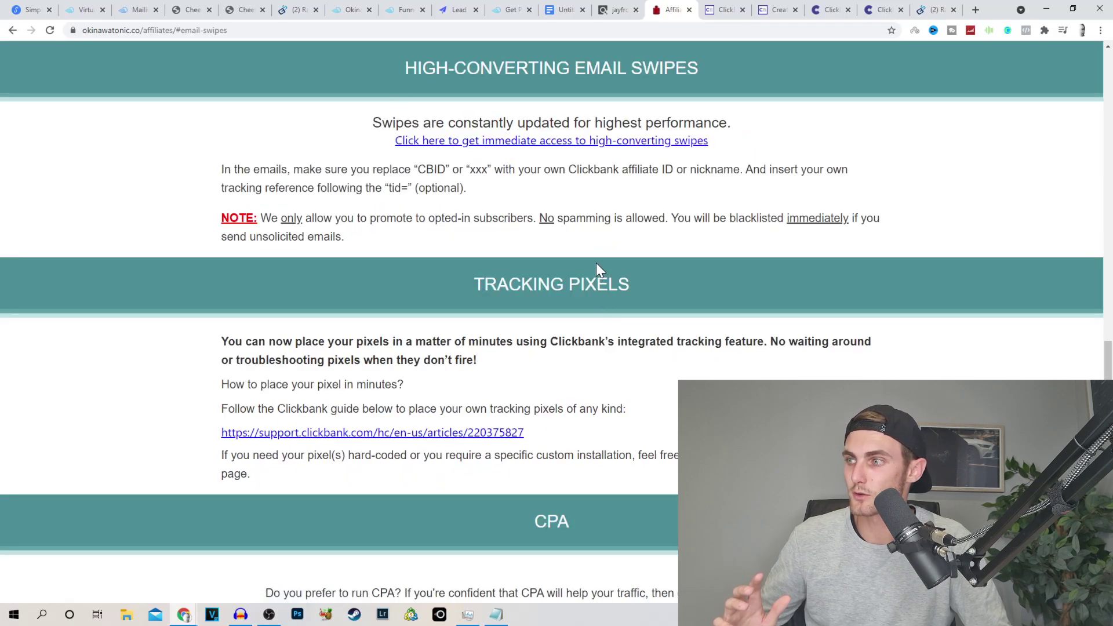
click(598, 141)
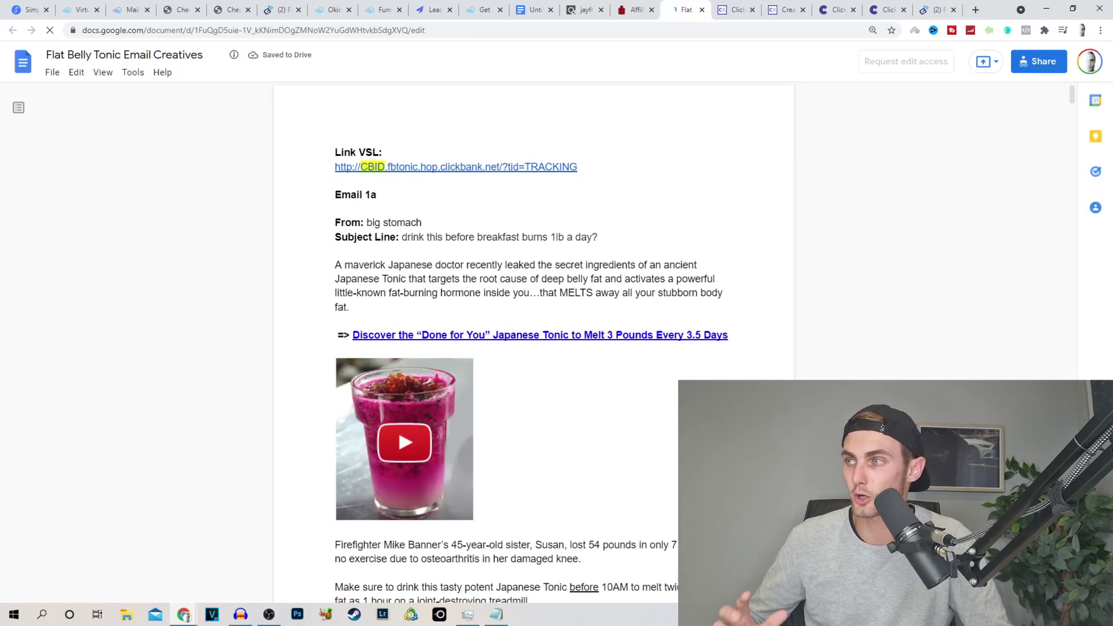
Copy the Email 1a swipe, including its Link VSL header, from the email creatives document and return to the MailingBoss sequence
drag(335, 102, 547, 216)
right_click(430, 131)
click(443, 139)
scroll(534, 232, up, 2)
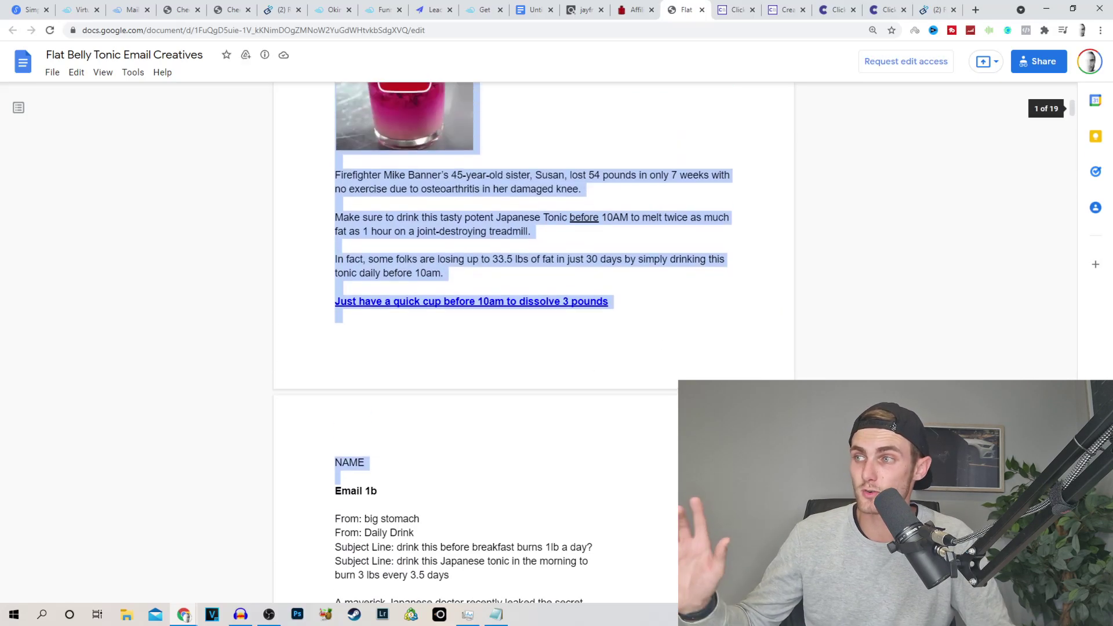
click(233, 9)
click(188, 9)
click(132, 10)
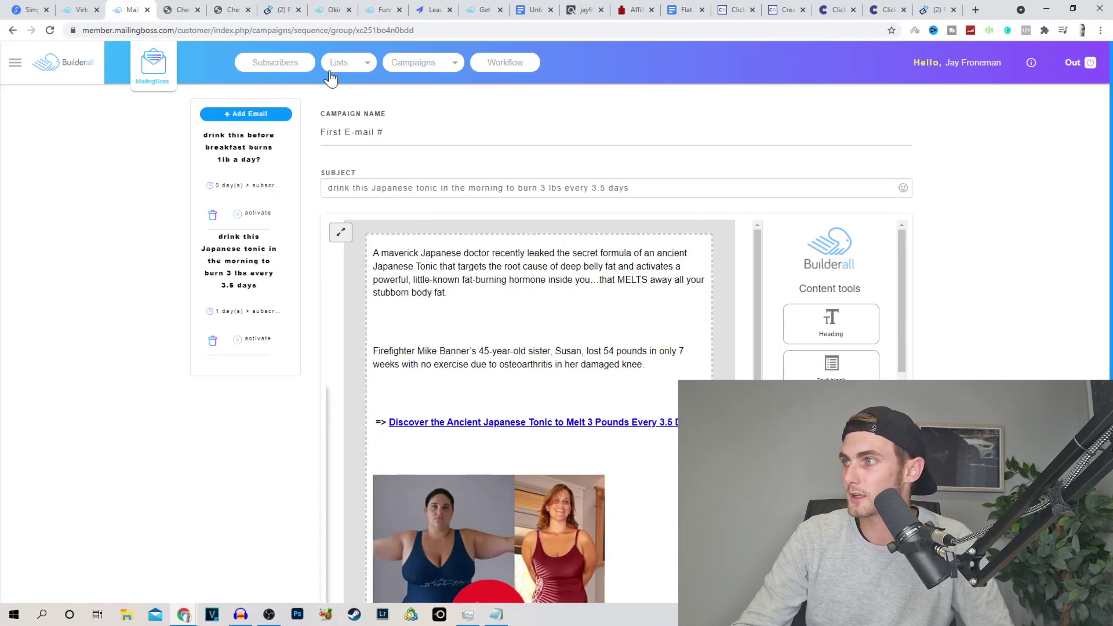
Add a new email to the Okinawa sequence and replace its body content with the copied swipe
click(237, 115)
key(ctrl+a)
key(ctrl+v)
scroll(567, 352, up, 5)
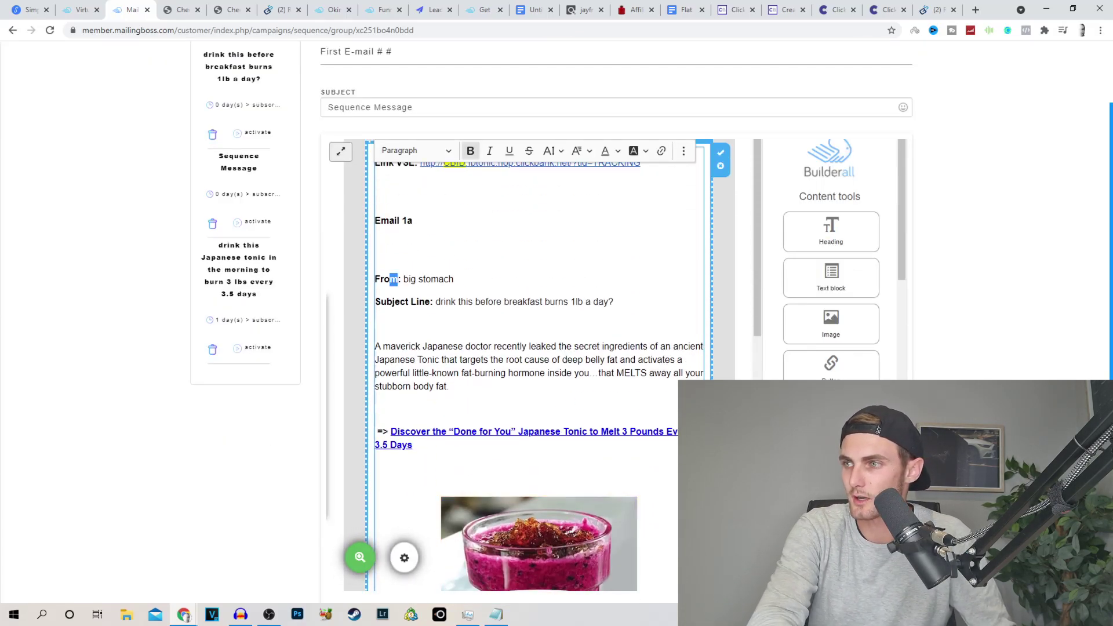
Replace the new email's subject with "drink this before breakfast burns 1lb a day?" copied from the swipe's subject line
drag(613, 301, 435, 302)
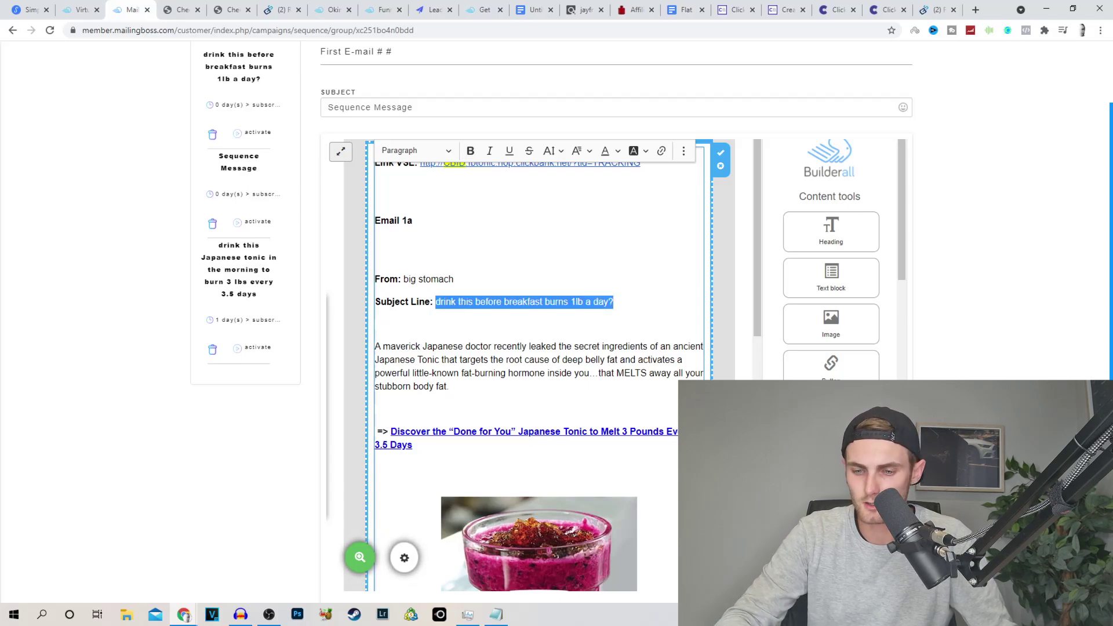
key(ctrl+c)
scroll(580, 290, up, 2)
click(395, 188)
key(ctrl+v)
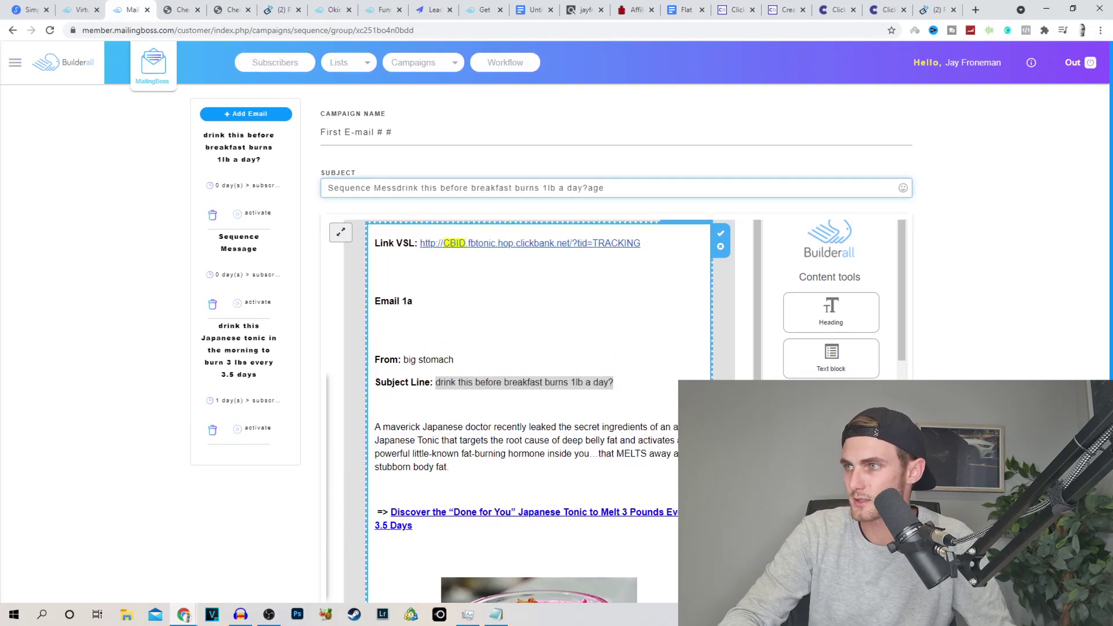
key(ctrl+a)
key(ctrl+v)
Delete the Link VSL, Email 1a, From and Subject Line header text from the start of the email body
drag(401, 426, 350, 215)
key(BackSpace)
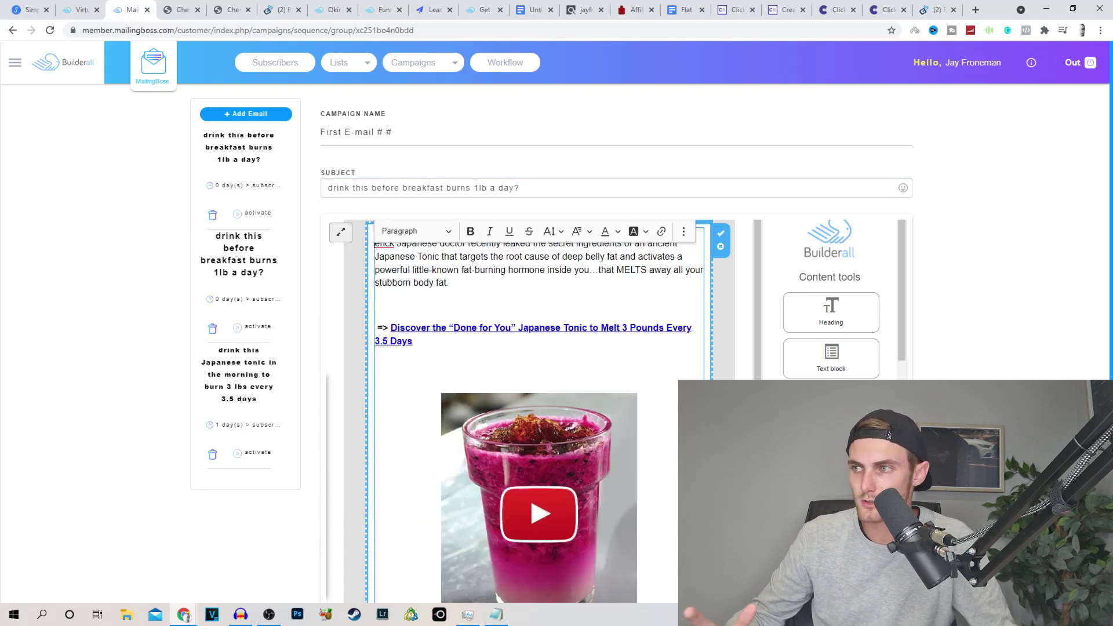
scroll(539, 405, down, 7)
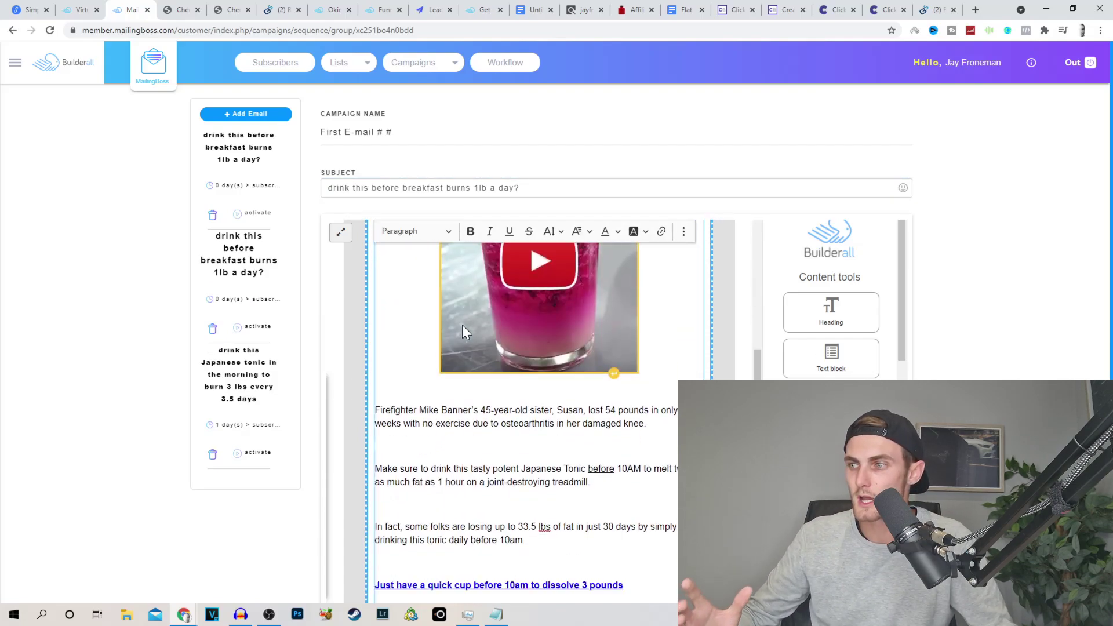
click(343, 498)
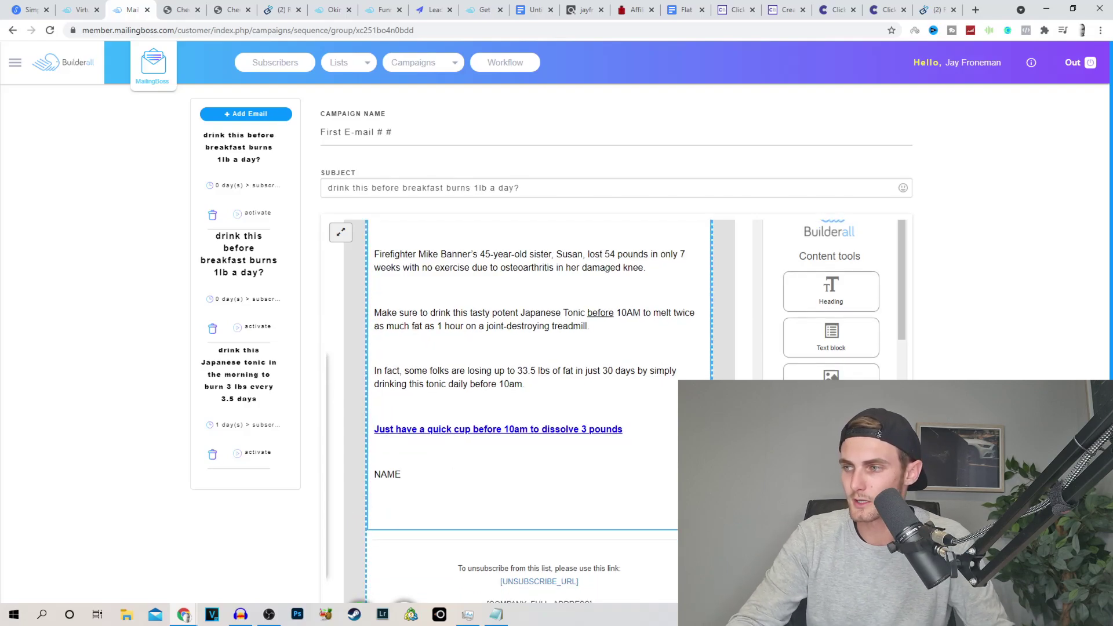
click(376, 496)
click(371, 486)
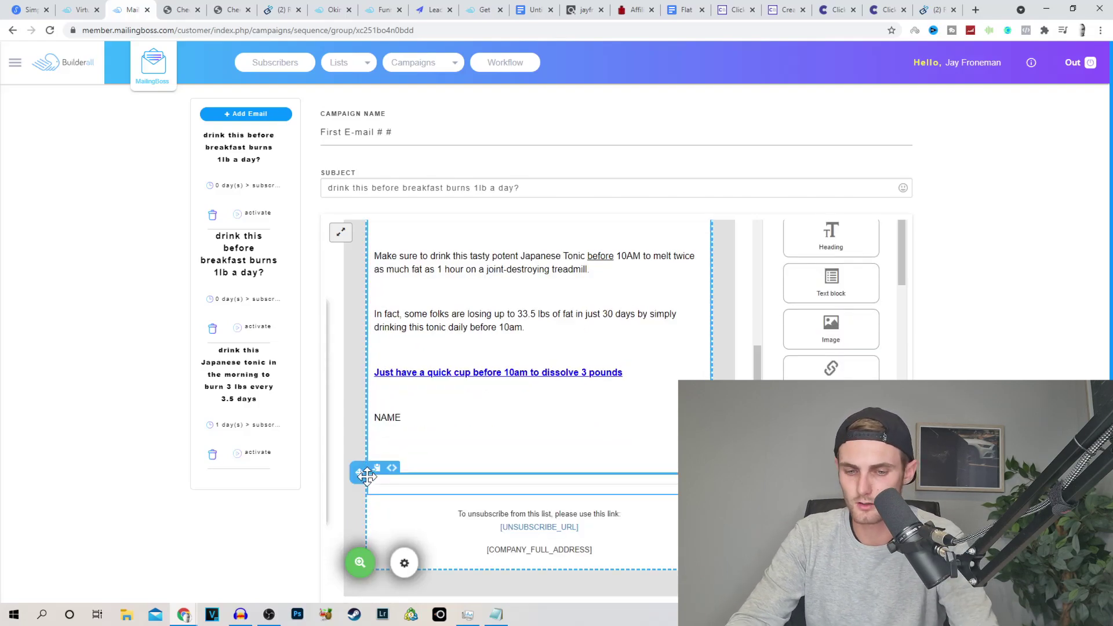
scroll(504, 430, up, 1)
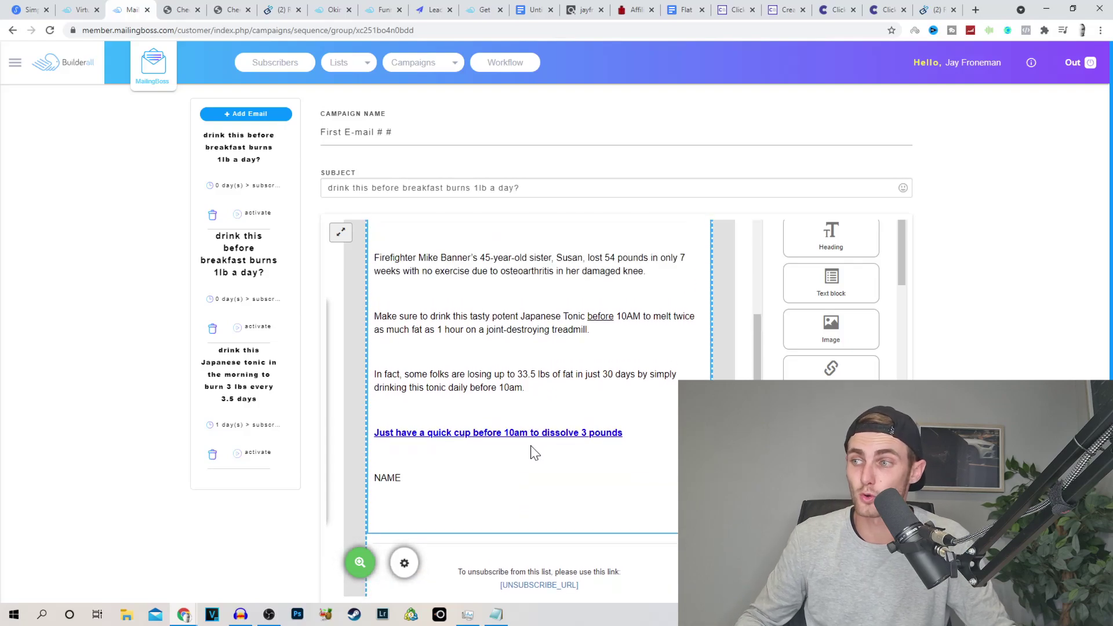
drag(625, 433, 375, 433)
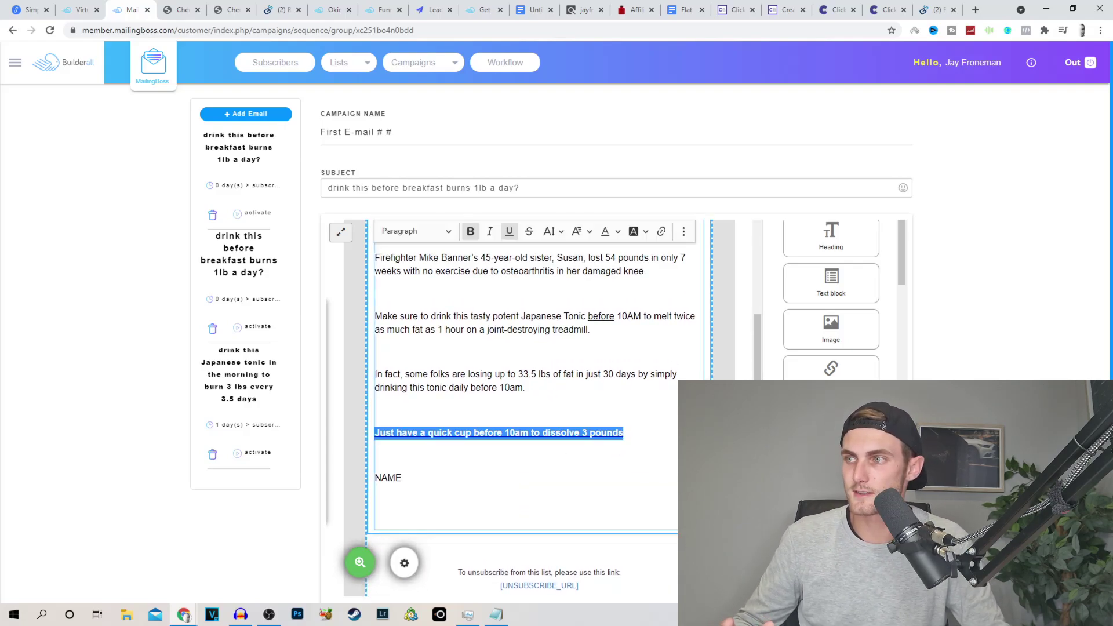
click(661, 231)
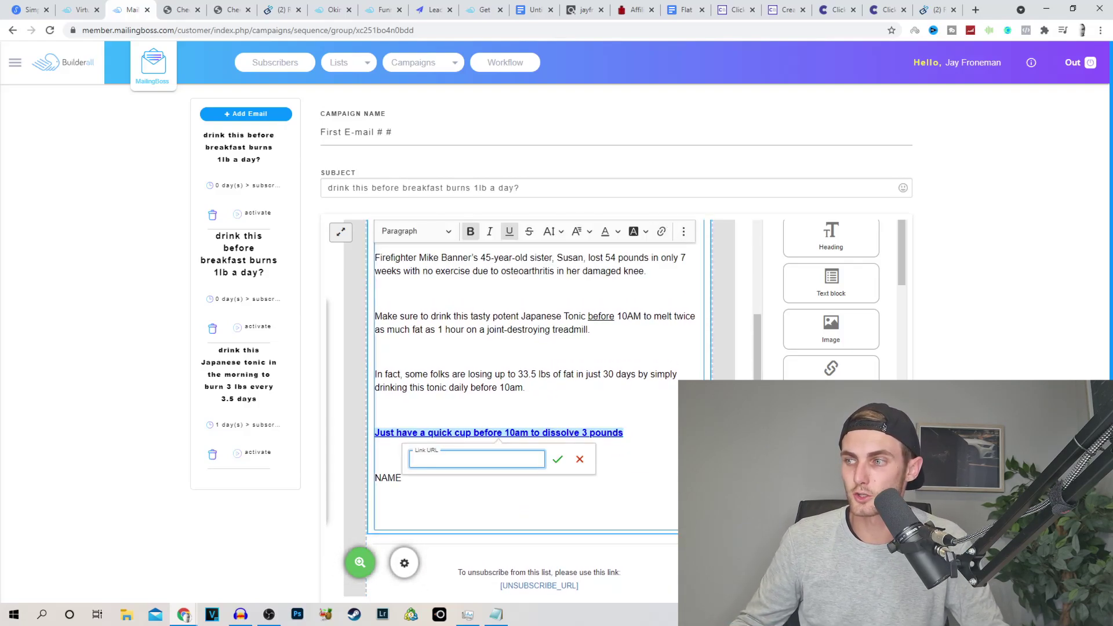
key(ctrl+v)
key(ctrl+z)
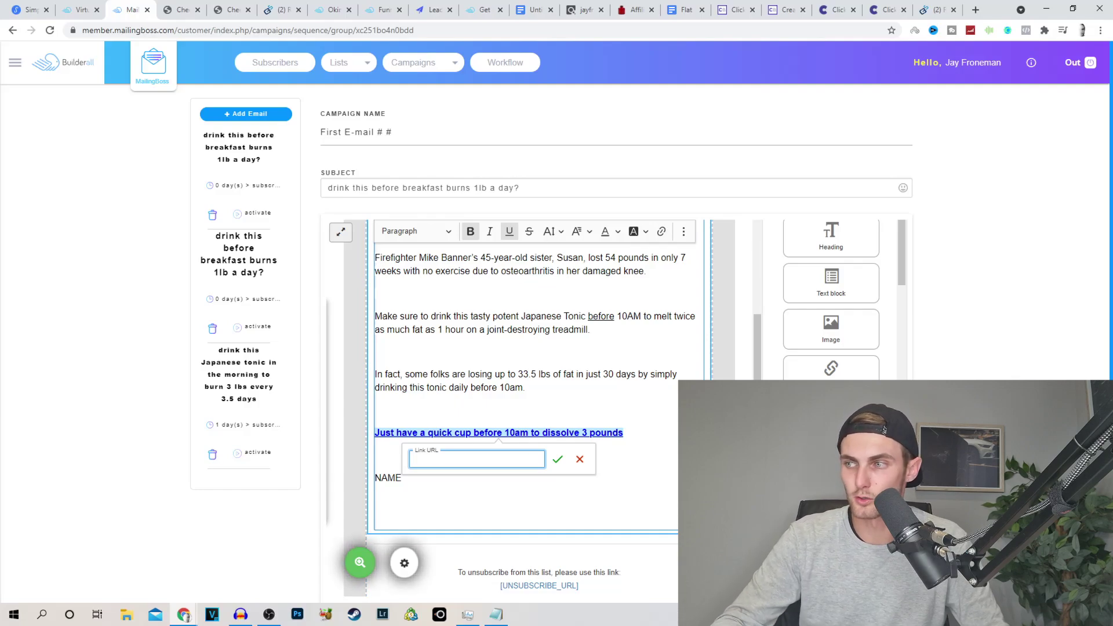
key(Escape)
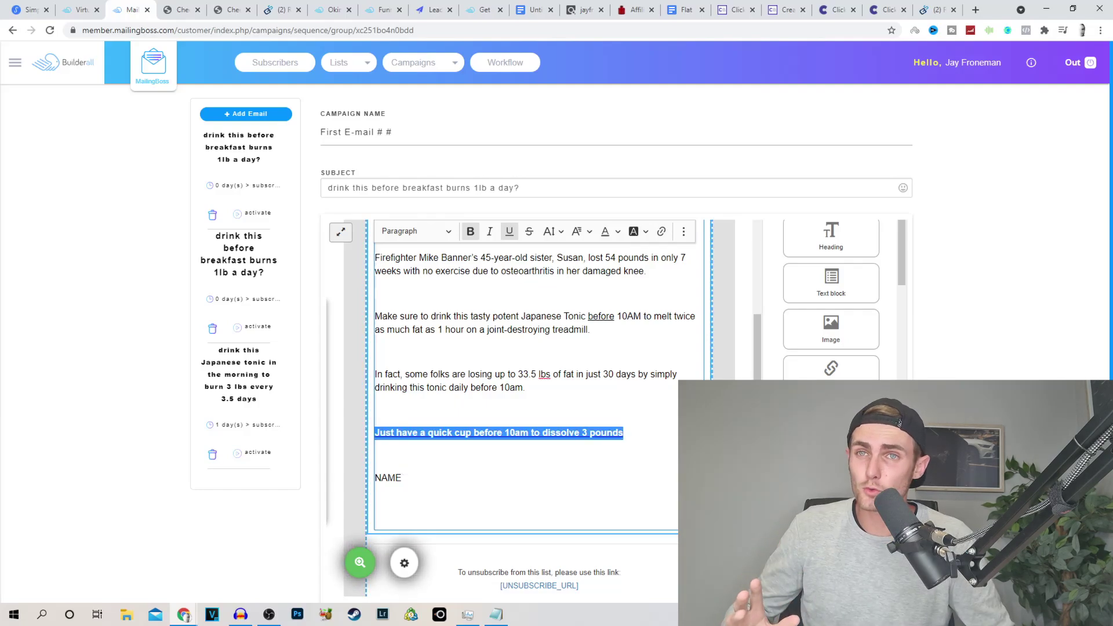
Add another email to the MailingBoss sequence and copy the Email 1b swipe from the Flat Belly Tonic Email Creatives document
click(251, 115)
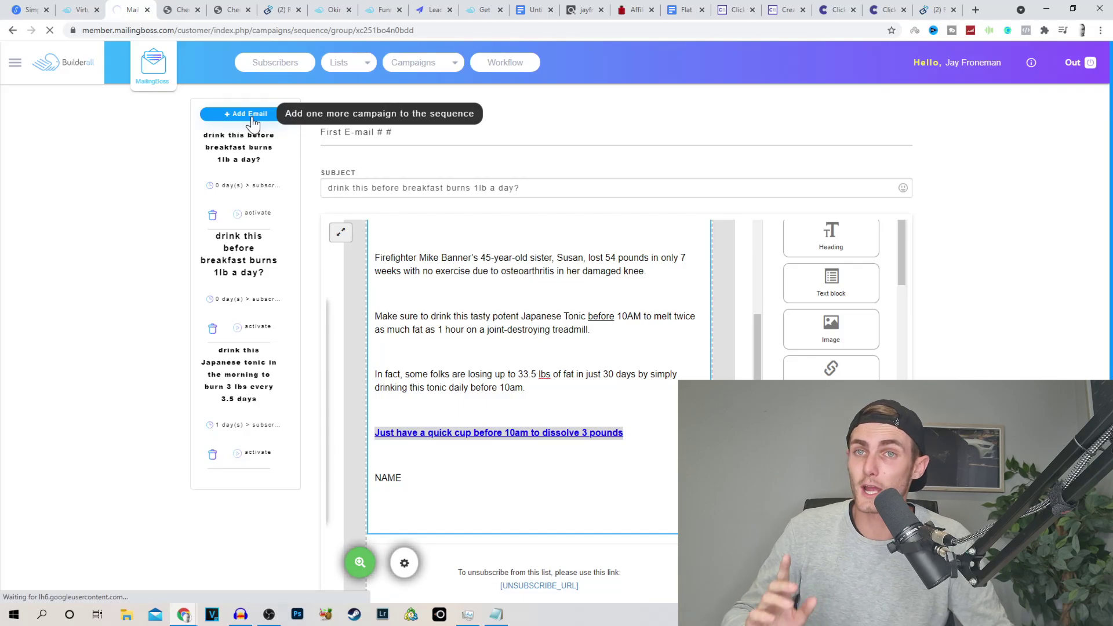
click(535, 9)
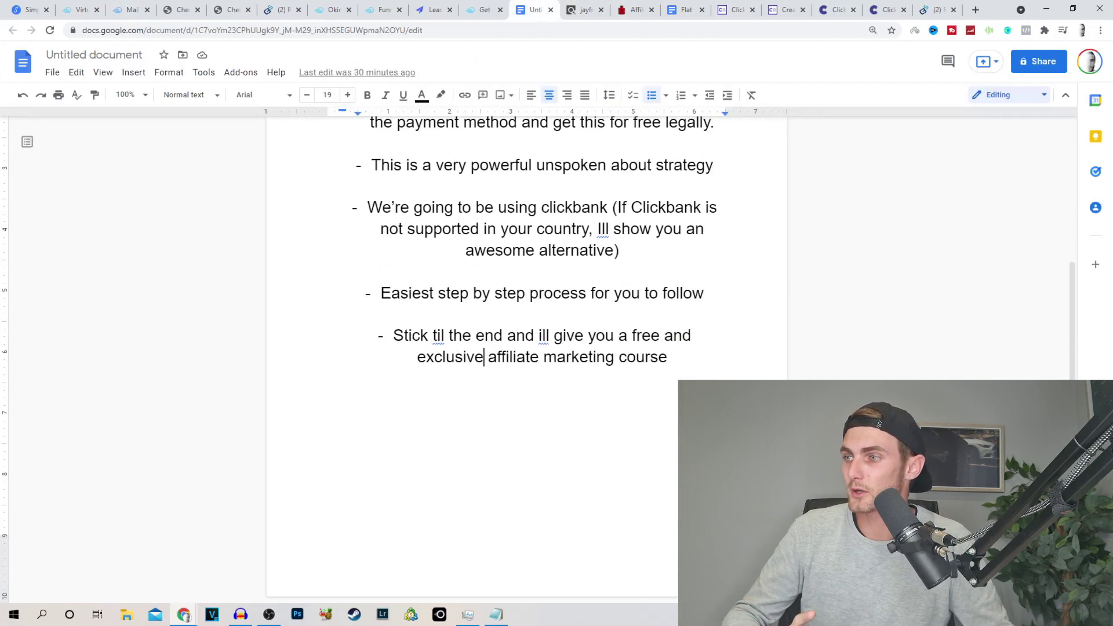
click(684, 9)
scroll(533, 348, down, 7)
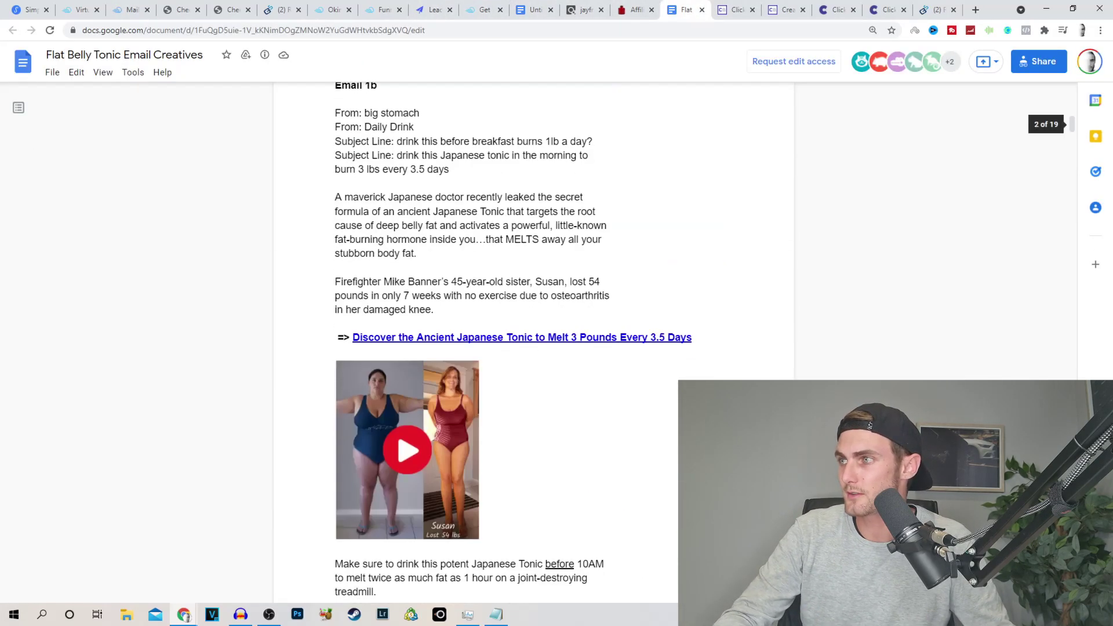
key(shift+Down)
key(shift+Down)
key(shift+Down)
key(shift+Down)
key(shift+Down)
key(shift+Down)
key(shift+Down)
key(shift+Down)
key(shift+Down)
key(shift+Down)
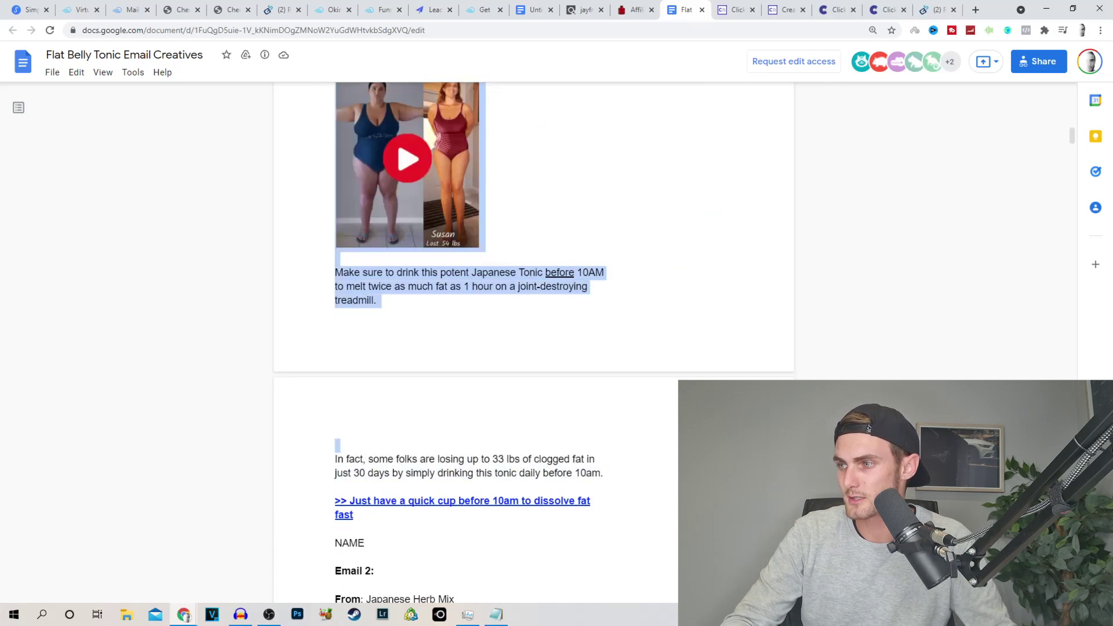
key(shift+Down)
key(shift+Down)
right_click(412, 251)
click(435, 259)
Return to the MailingBoss sequence and replace the new email's body content with the copied Email 1b swipe
click(250, 7)
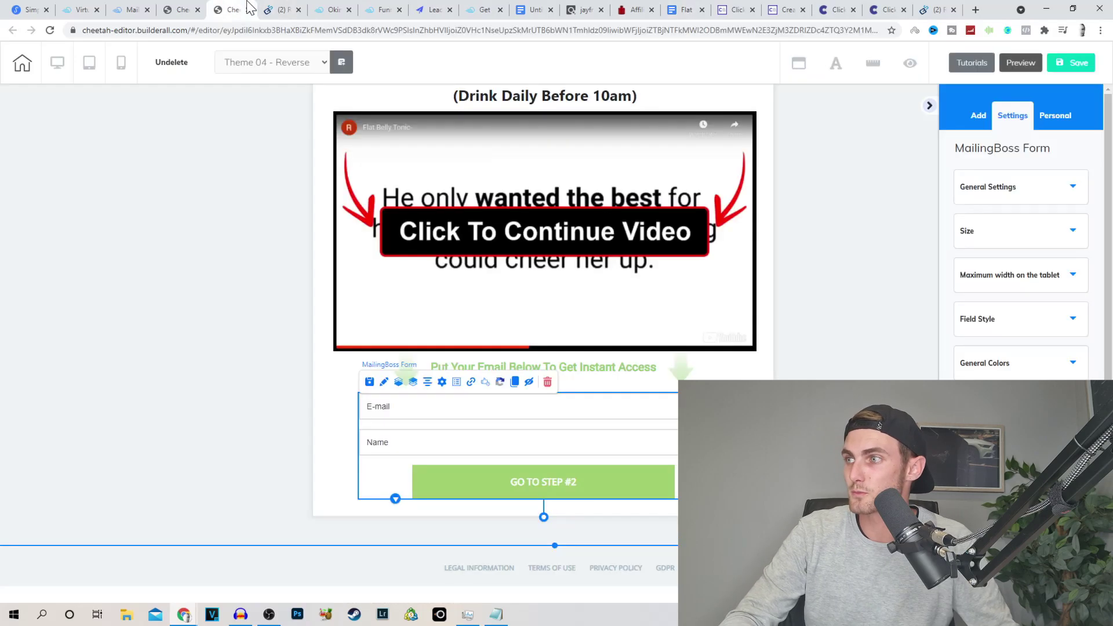
click(132, 9)
click(492, 280)
double_click(511, 268)
key(ctrl+a)
key(ctrl+v)
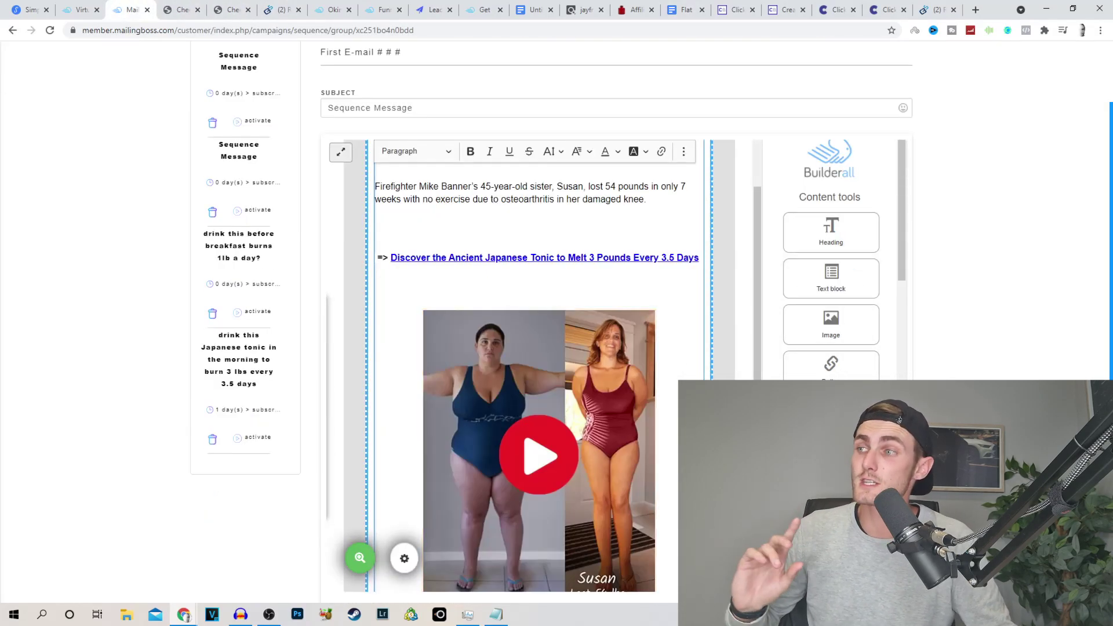
scroll(572, 322, up, 1)
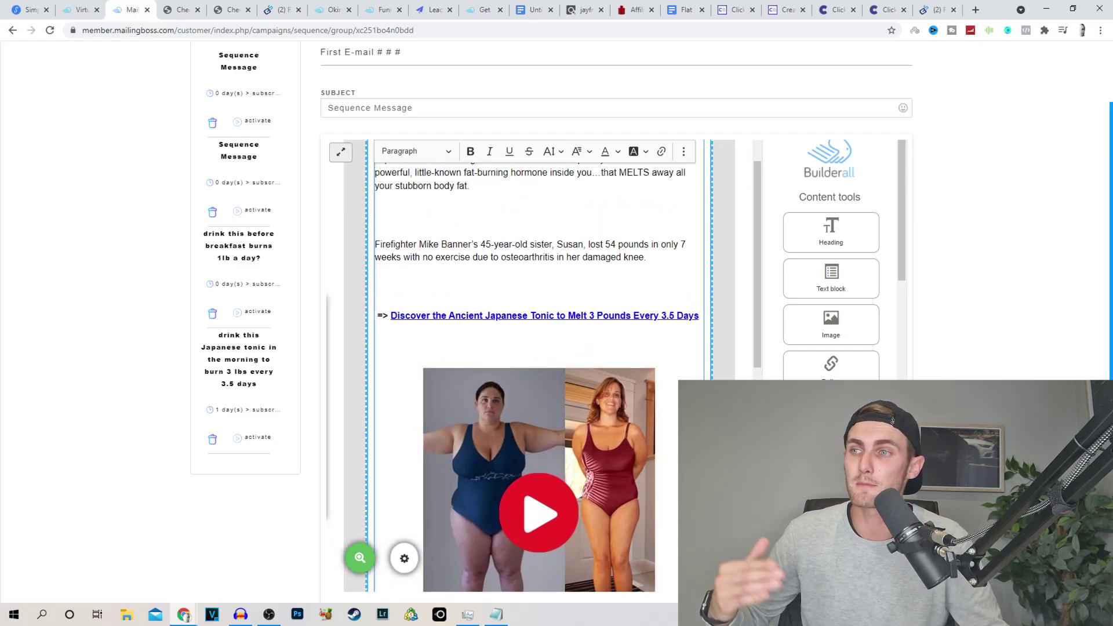
scroll(539, 325, up, 3)
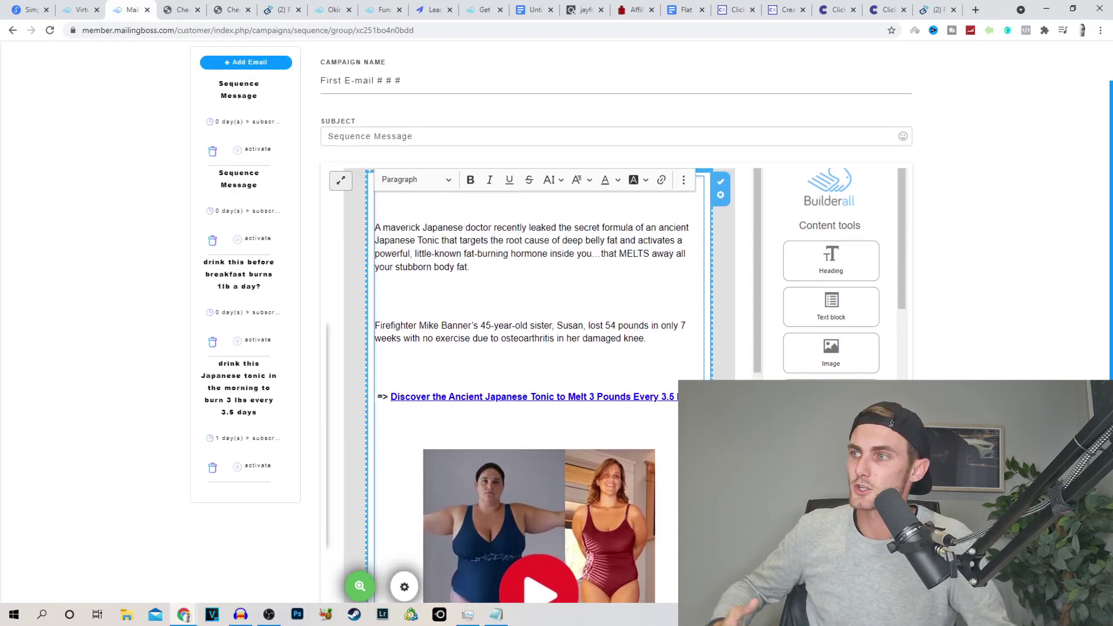
Schedule the new sequence email for 1 day after subscribing and save its campaign options
click(228, 180)
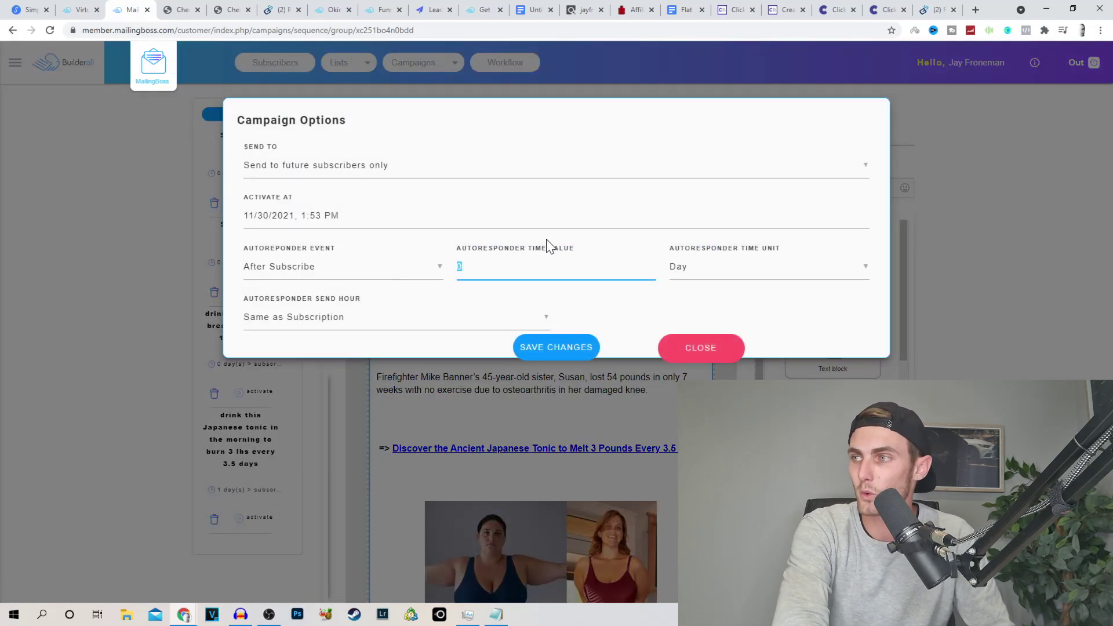
drag(585, 255, 418, 264)
click(698, 268)
click(693, 326)
text(1)
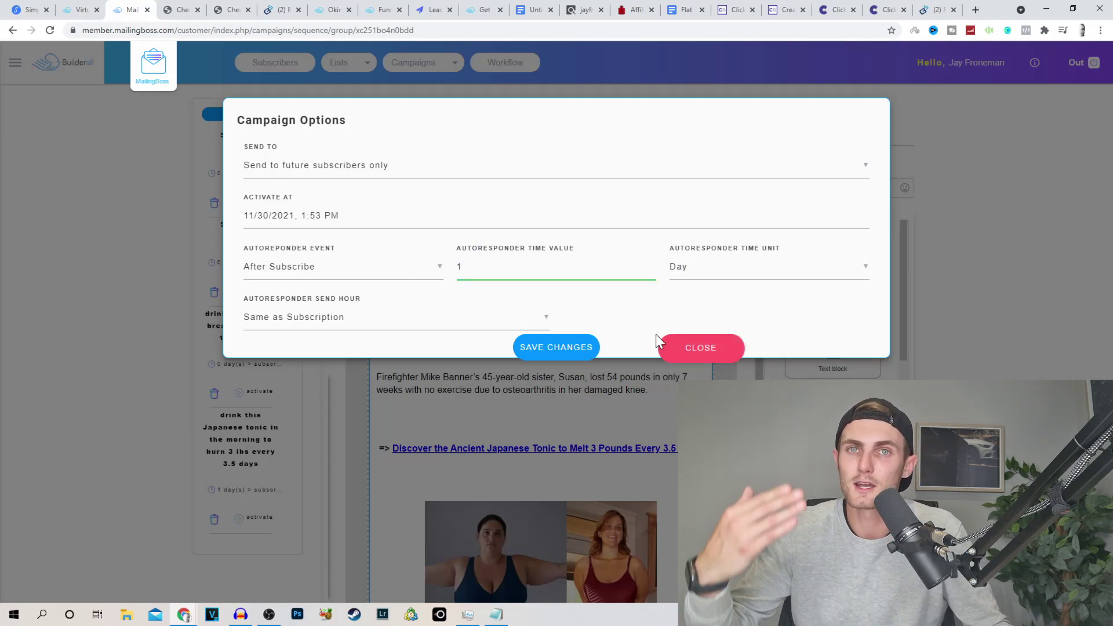
drag(460, 268, 405, 266)
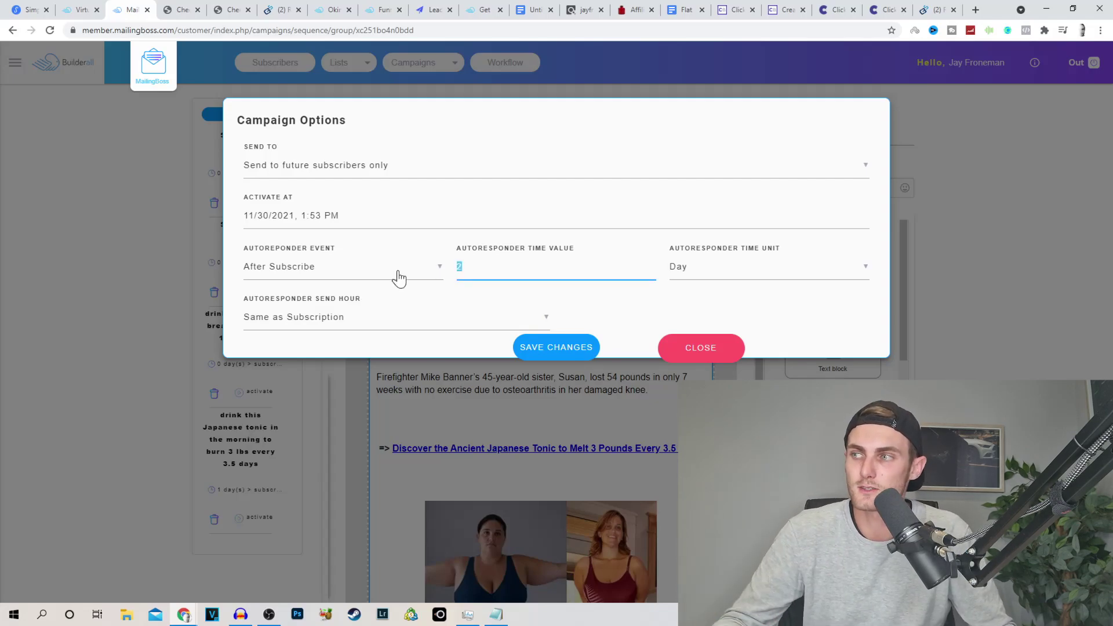
click(555, 350)
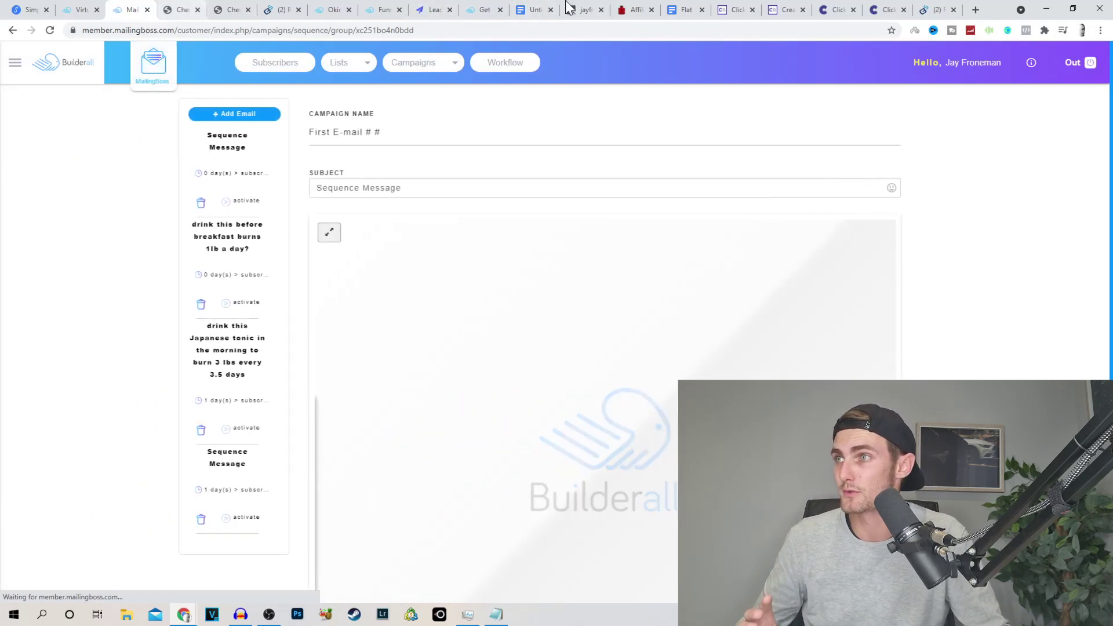
Look through the remaining email swipes in the Flat Belly Tonic Email Creatives document
click(684, 9)
scroll(533, 348, down, 20)
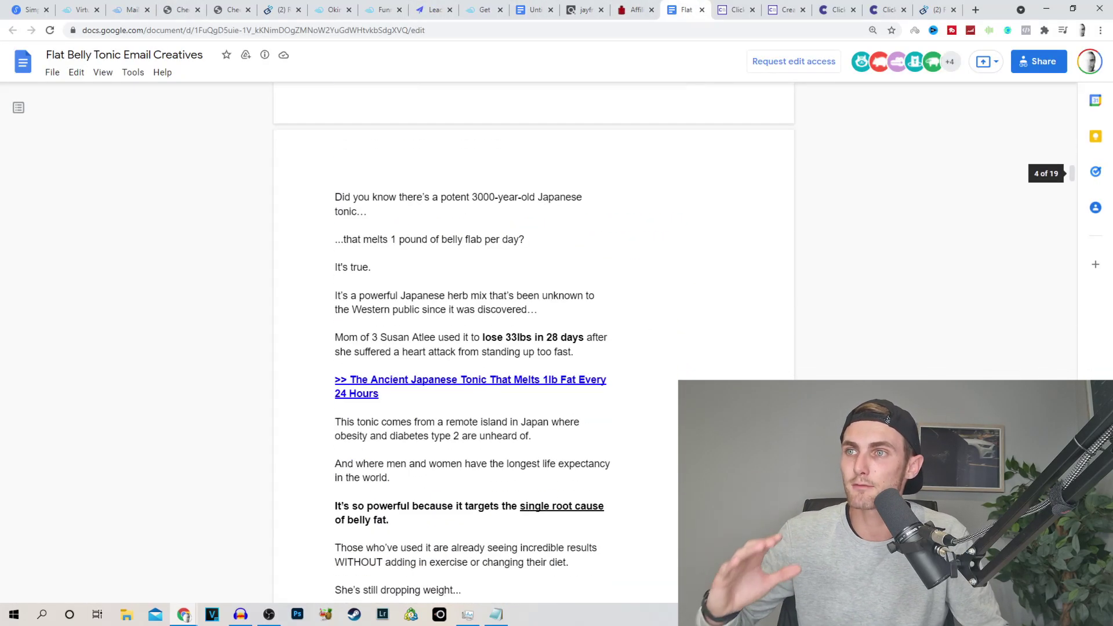
scroll(533, 348, down, 15)
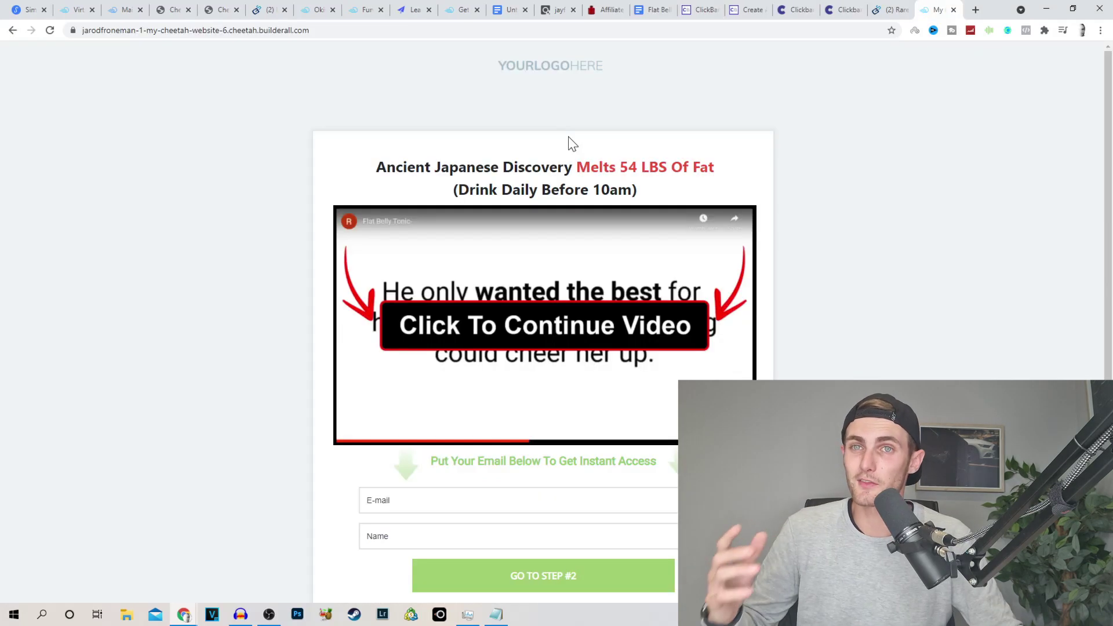
Copy the published opt-in page's URL and start a Simple Traffic free trial order with it, filling in the contact's email and name
click(305, 30)
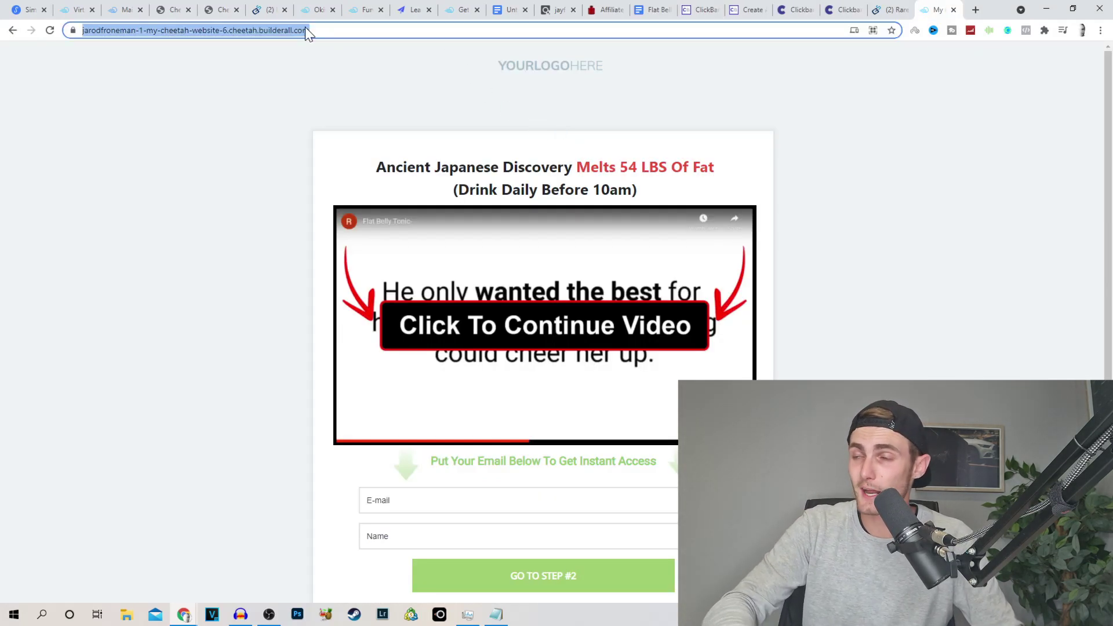
click(26, 10)
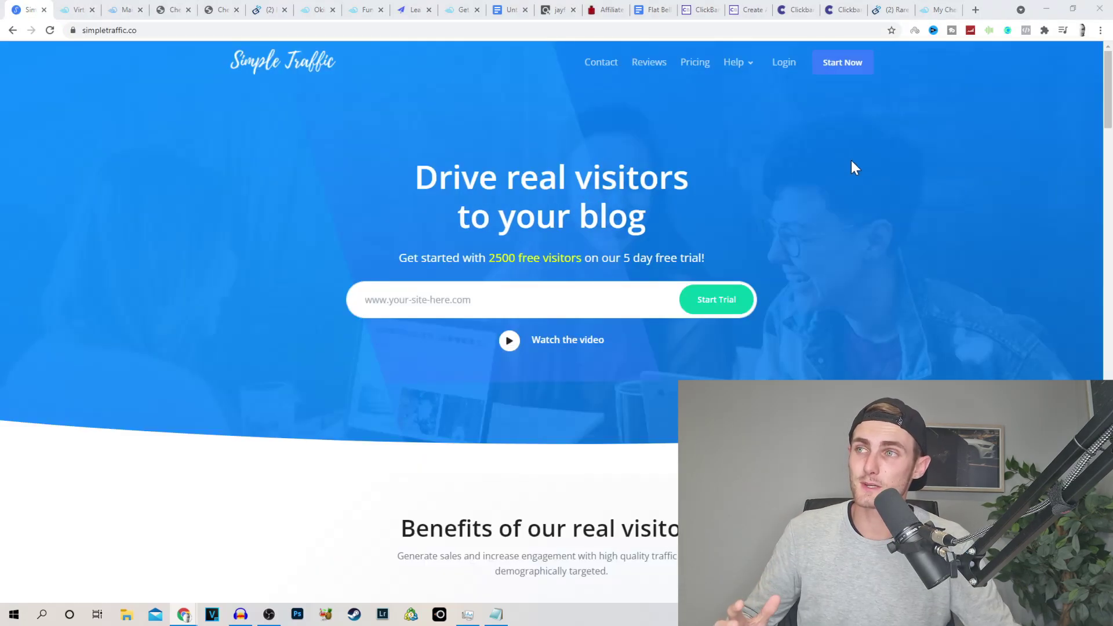
click(841, 73)
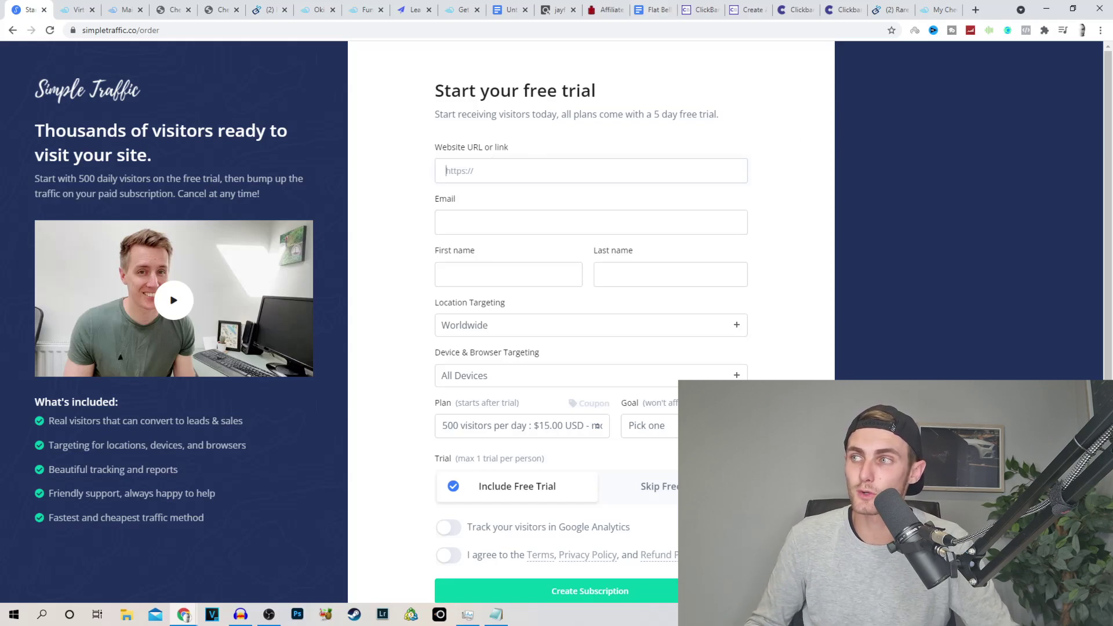
key(ctrl+v)
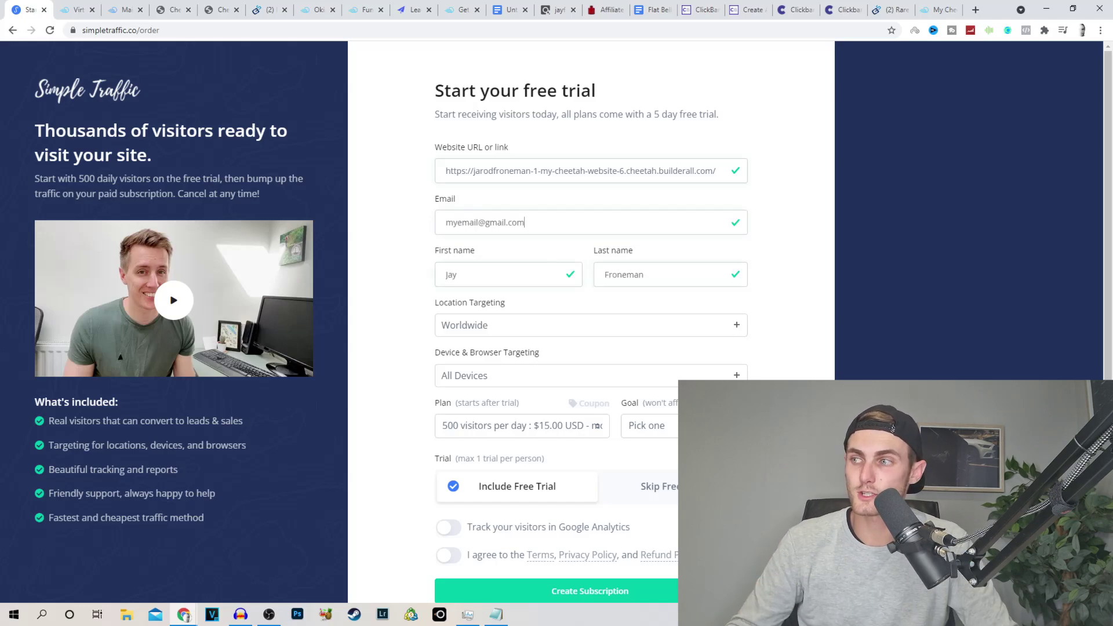
Set the traffic order's location targeting to United States and United Kingdom
click(503, 332)
text(unit)
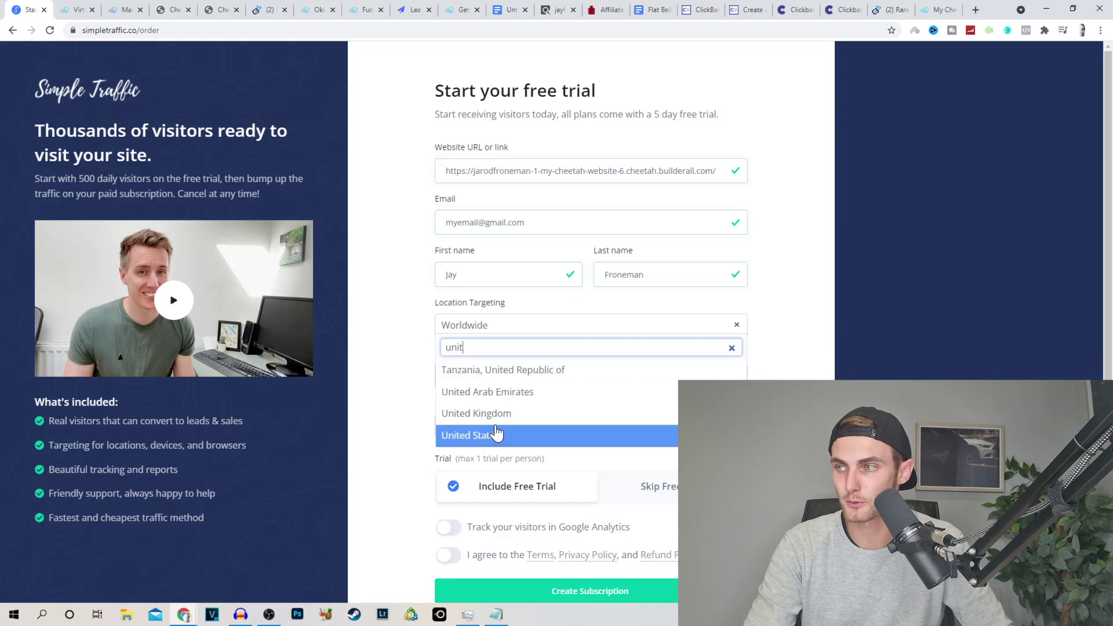
click(496, 435)
click(516, 324)
text(united)
click(507, 414)
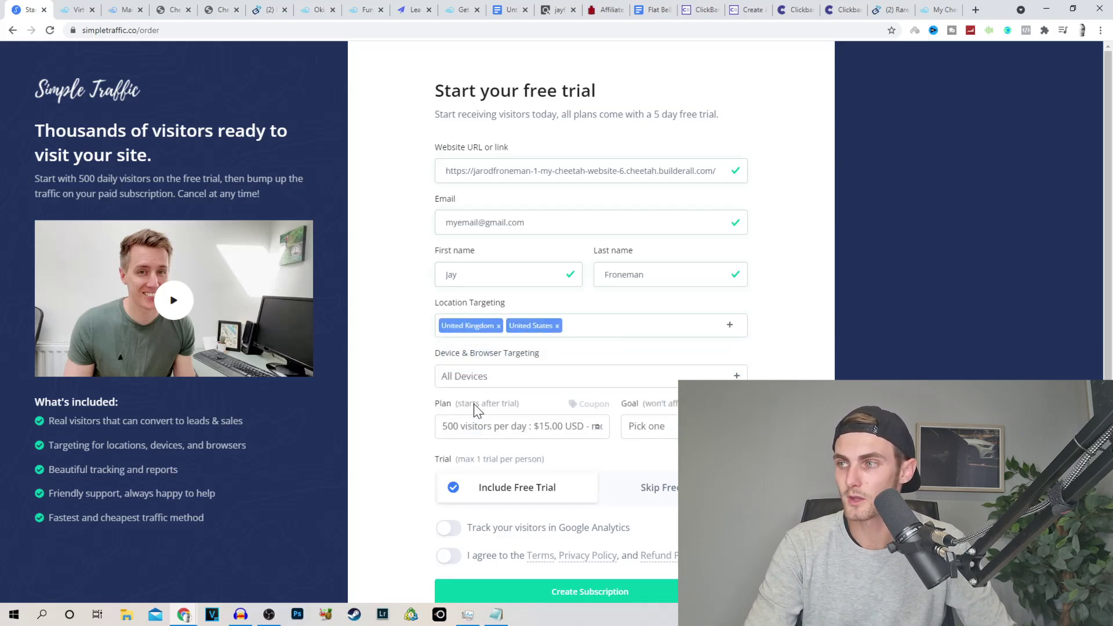
Choose the 500 visitors per day plan at $15.00 USD monthly and set the goal to Get more affiliate sales
click(499, 383)
click(383, 384)
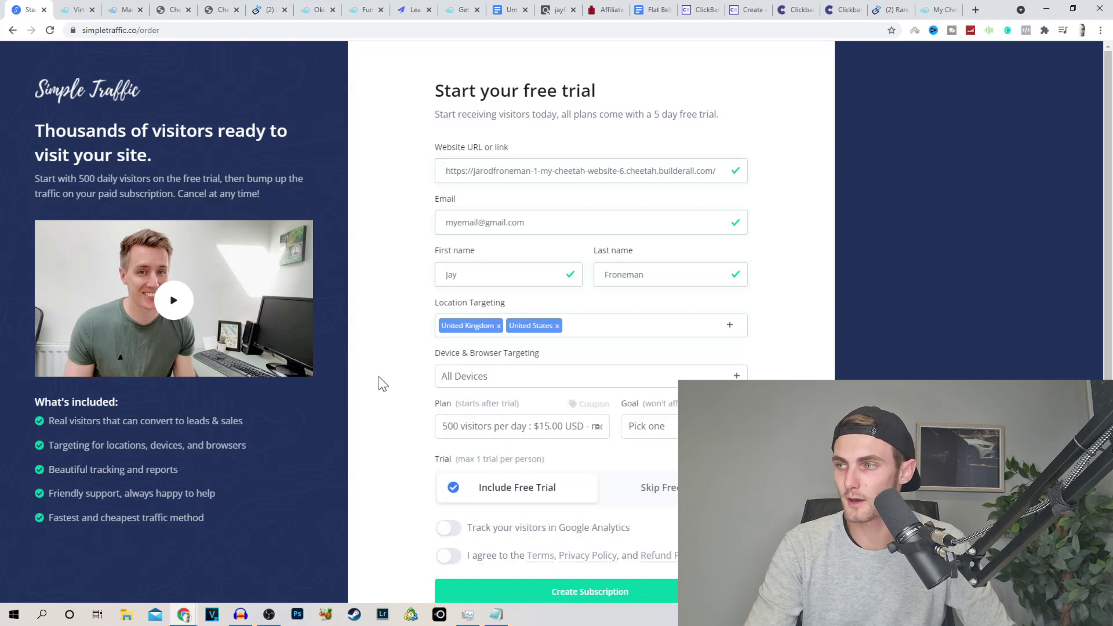
click(500, 435)
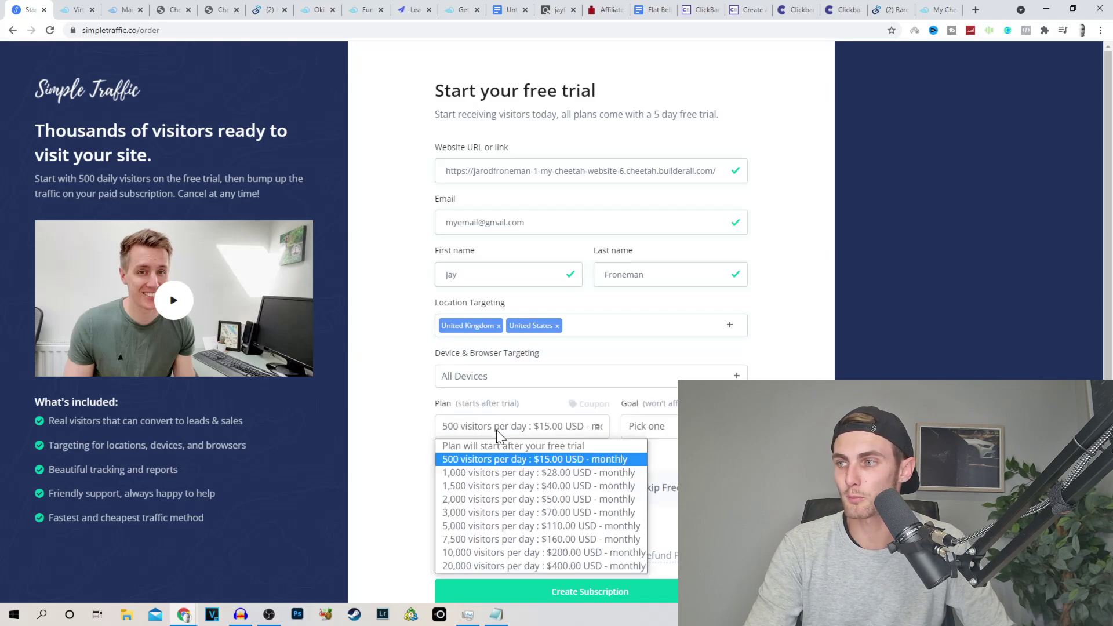
click(504, 459)
click(696, 426)
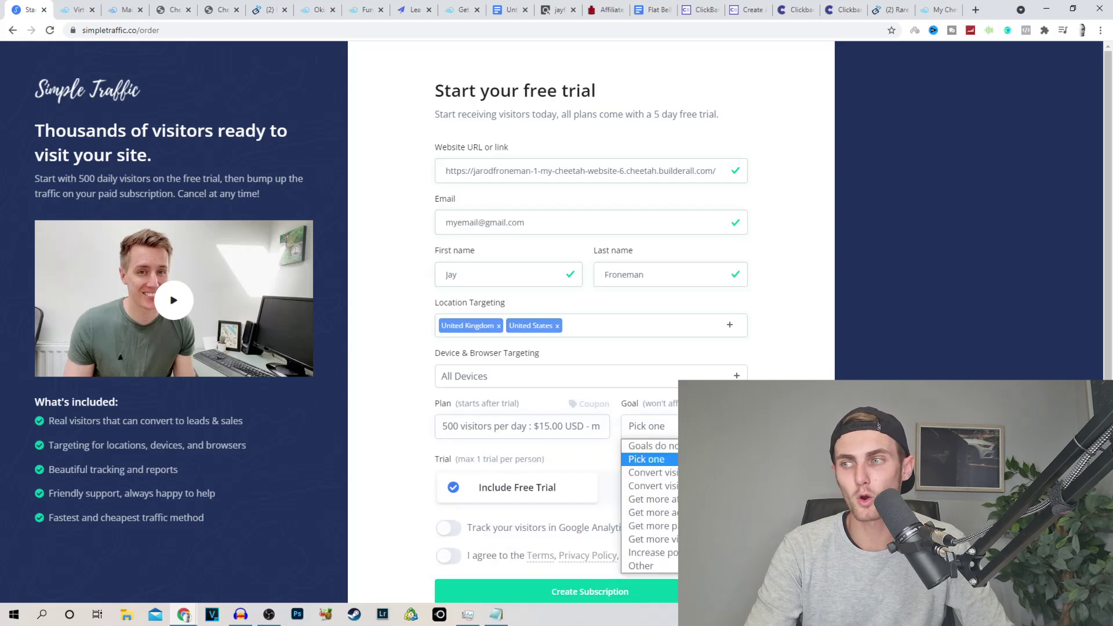
click(649, 500)
Agree to the terms, privacy policy and refund policy and create the subscription with the free trial included
scroll(649, 504, down, 1)
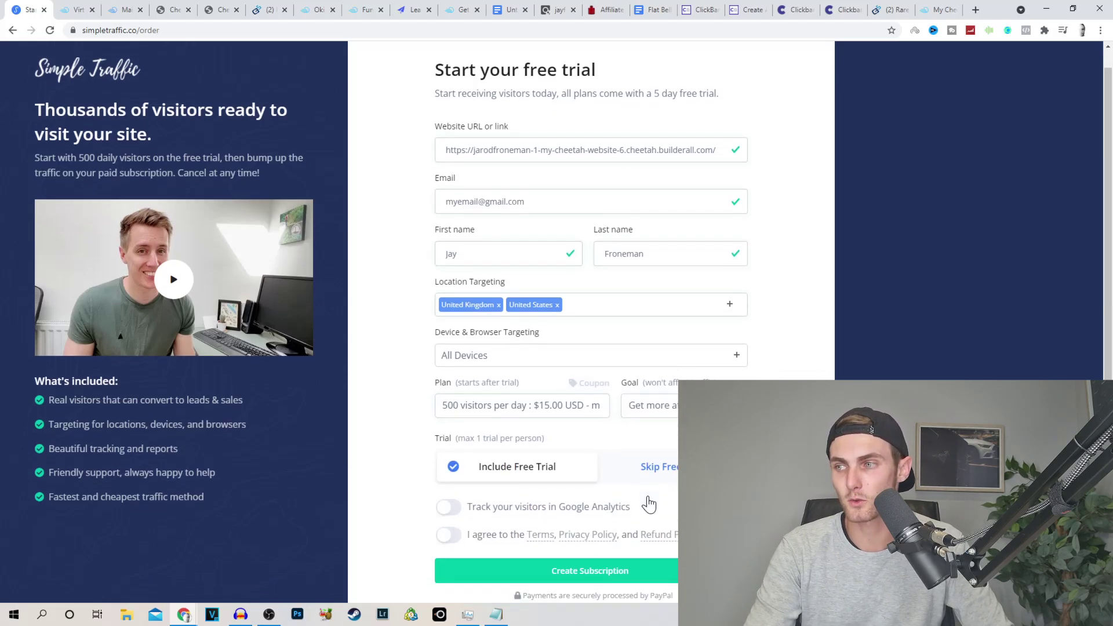
scroll(649, 504, down, 1)
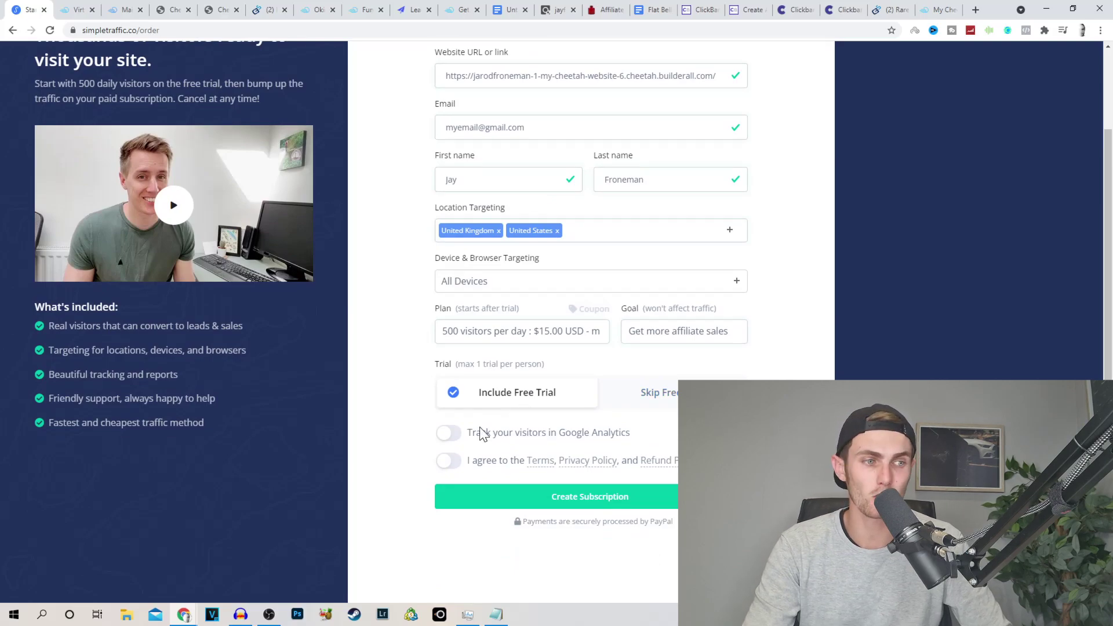
click(449, 461)
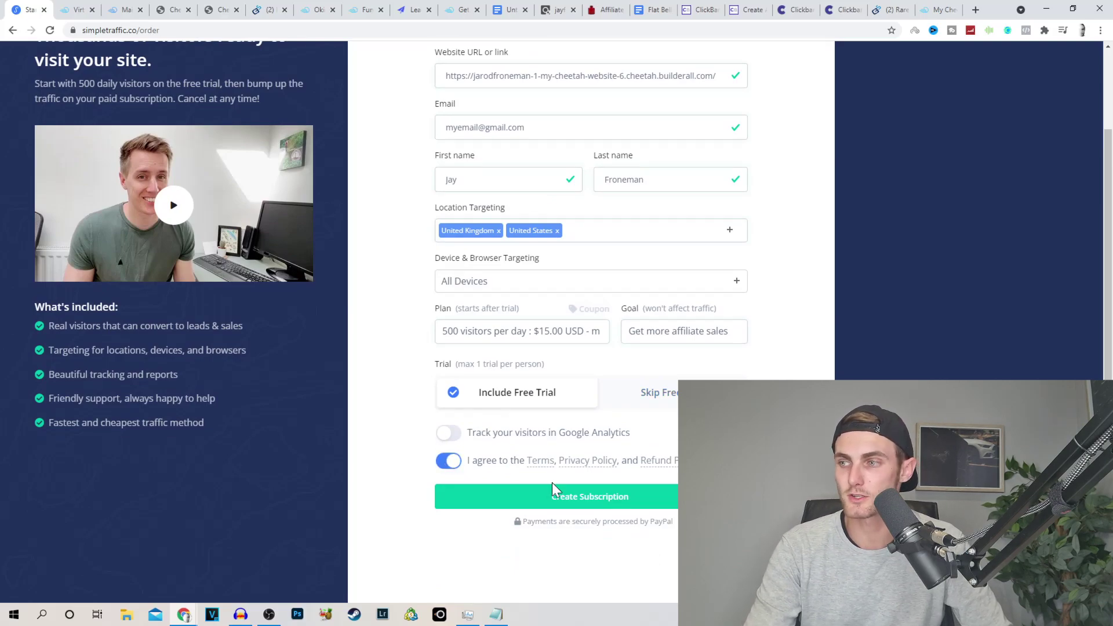
click(616, 499)
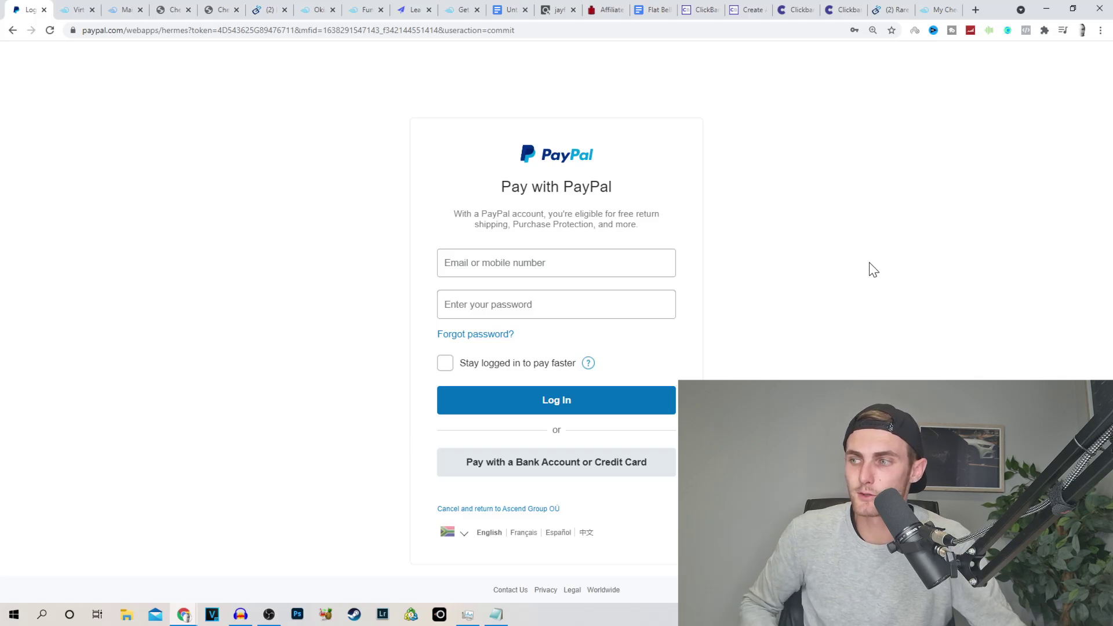
Cancel the PayPal checkout and restart the Simple Traffic free trial order with the opt-in page's URL
click(507, 510)
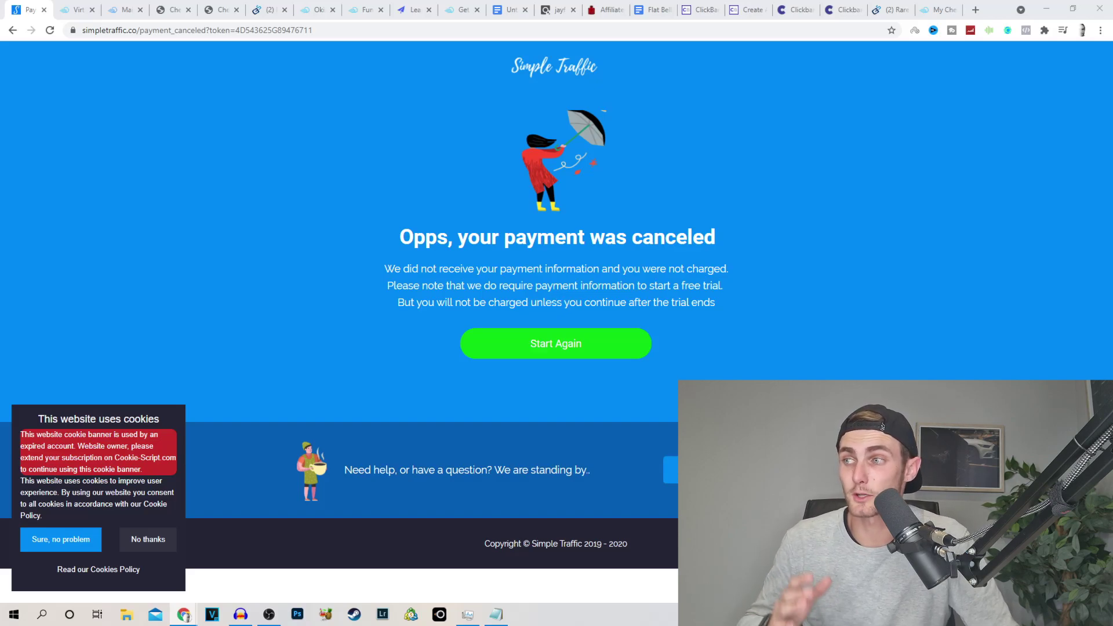
drag(732, 308, 603, 307)
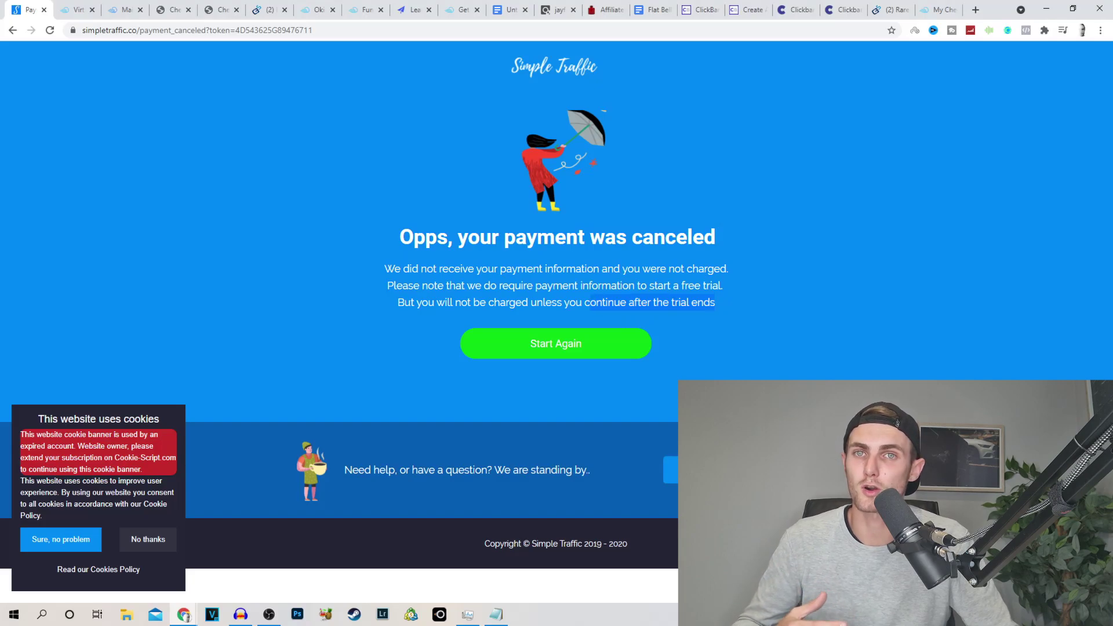
click(700, 302)
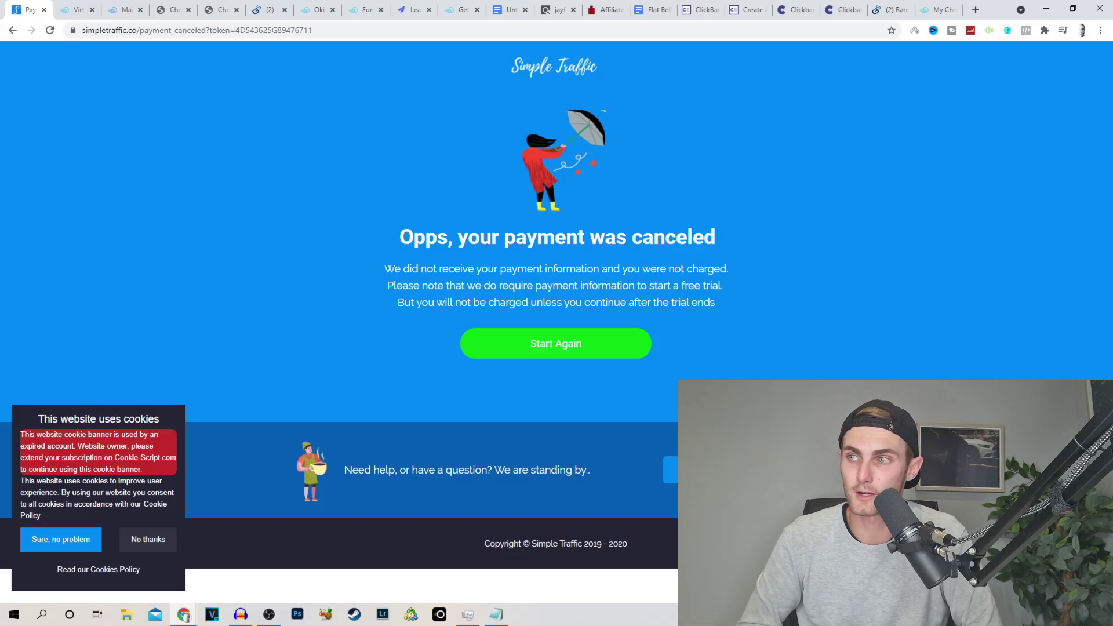
click(565, 339)
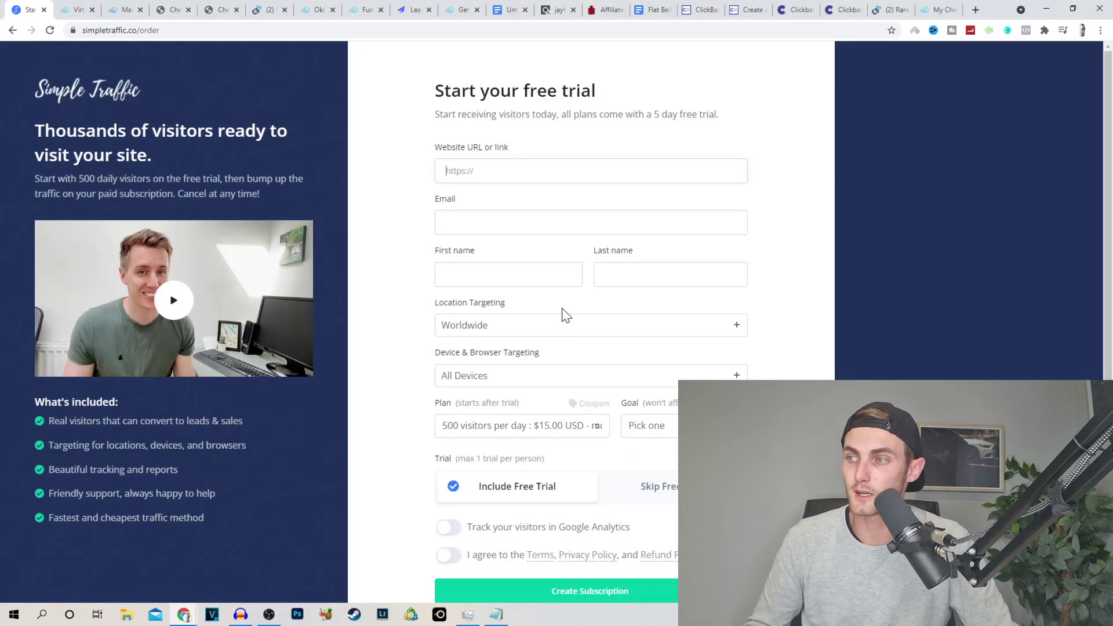
key(ctrl+v)
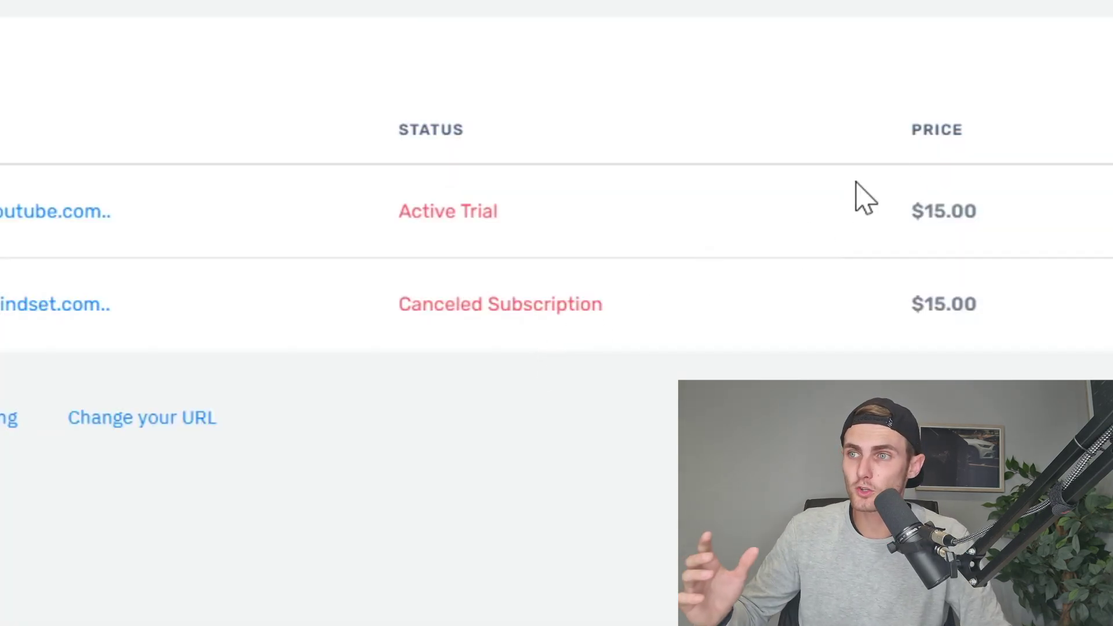
Change the active trial's destination URL to the published Builderall opt-in page and save it
click(801, 239)
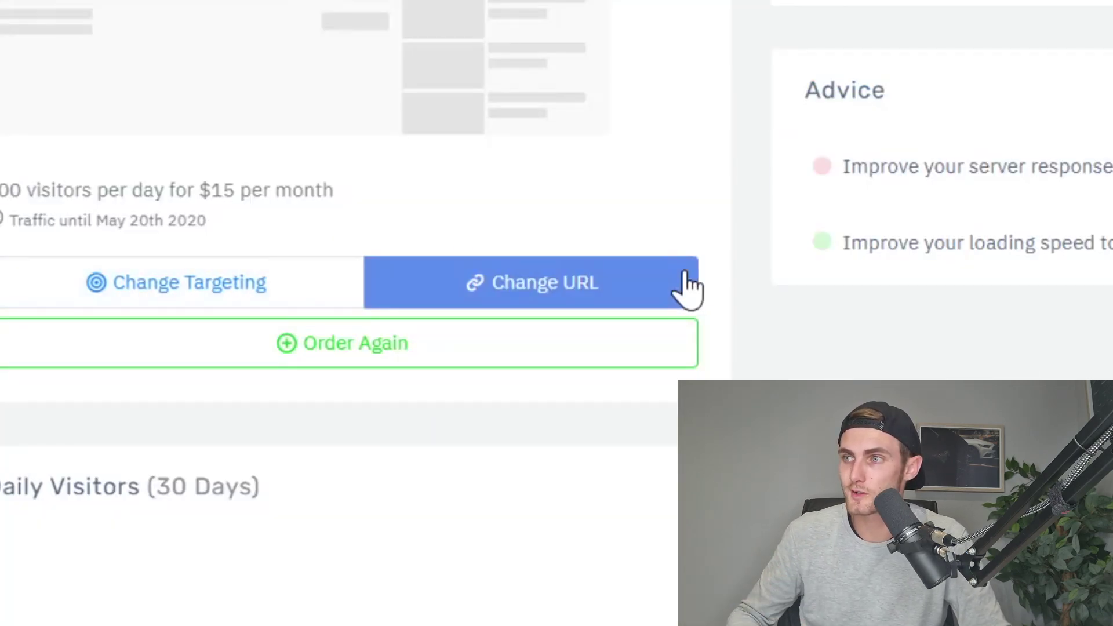
click(537, 303)
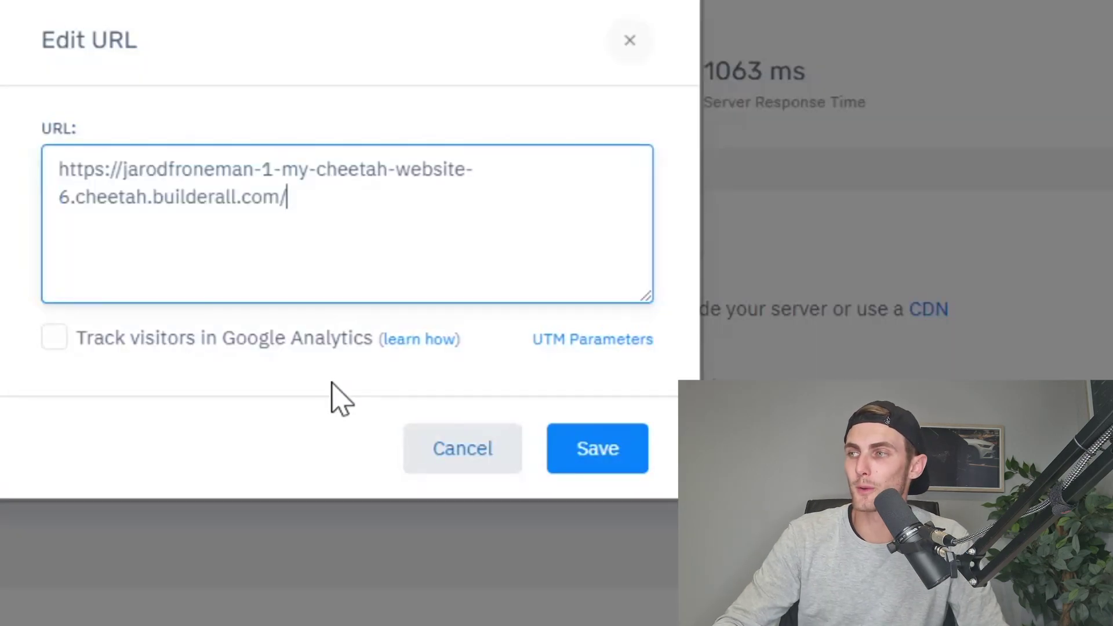
click(642, 480)
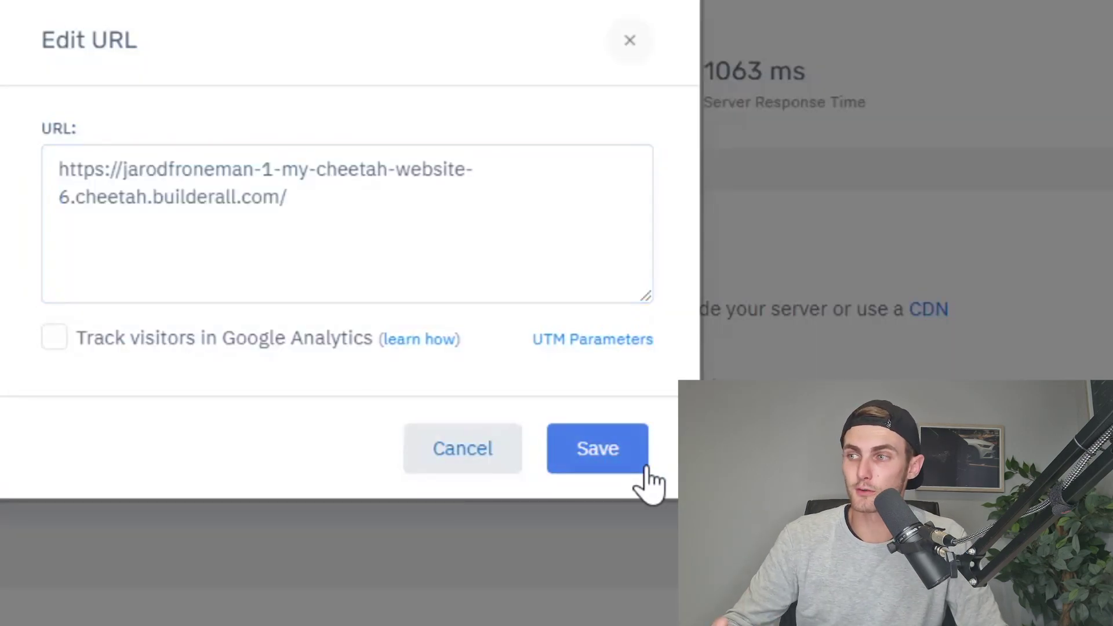